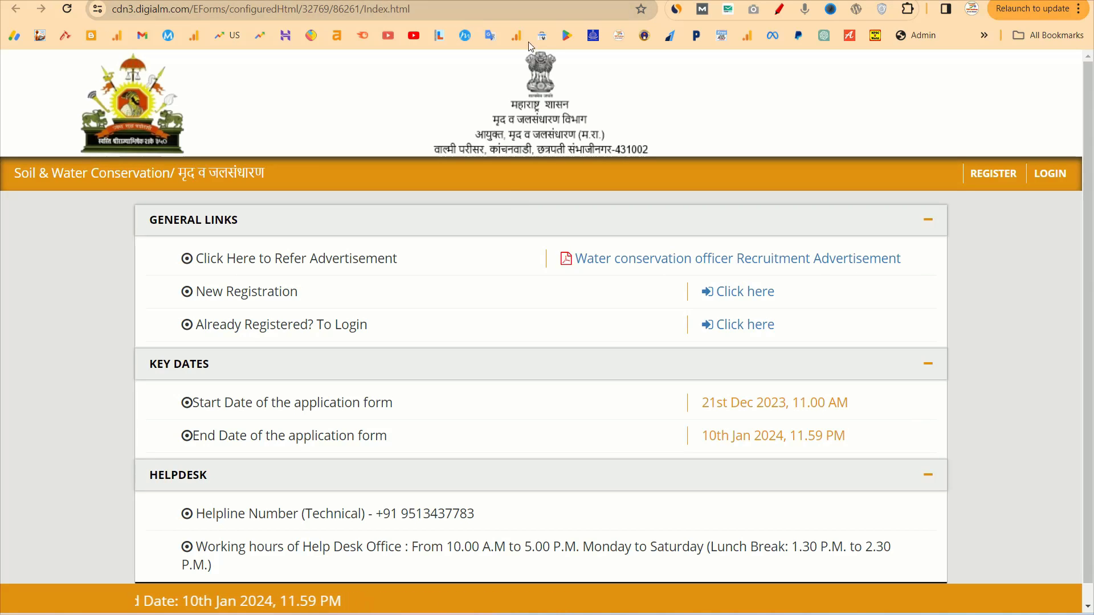
Start a new Soil & Water Conservation registration, closing the instructions and agreeing to the privacy notice
{"action": "left_click", "coordinate": [996, 180]}
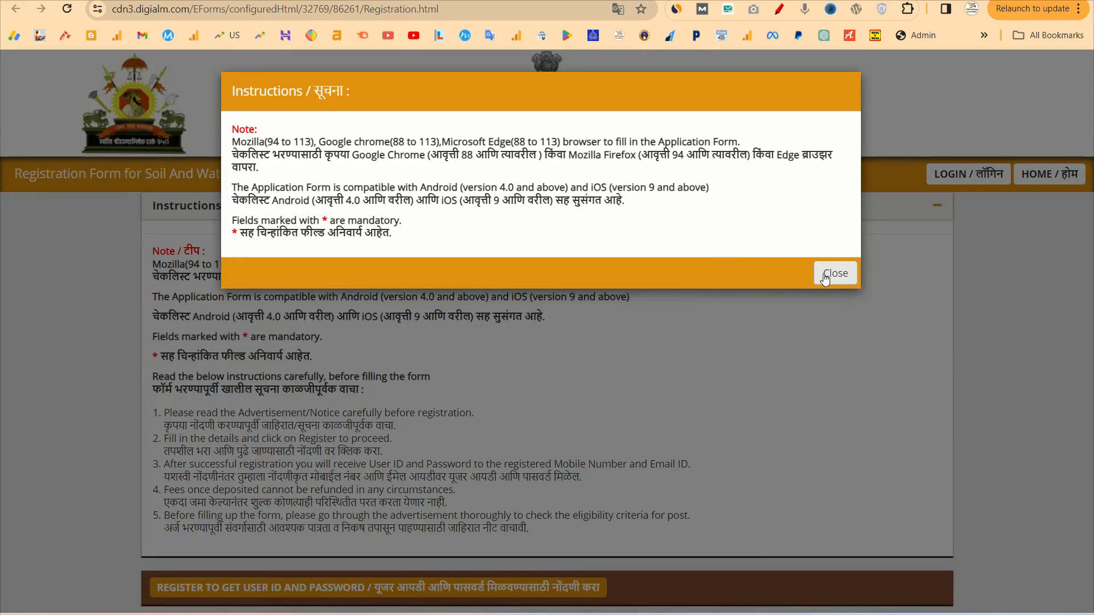
{"action": "left_click", "coordinate": [827, 268]}
{"action": "scroll", "coordinate": [738, 382], "scroll_direction": "down", "scroll_amount": 5}
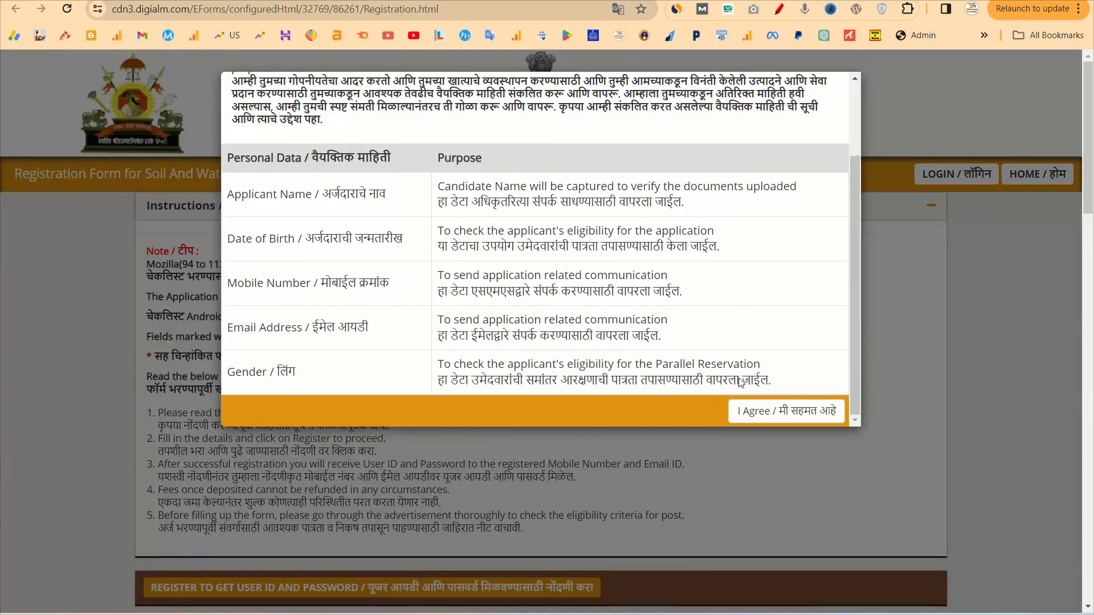
{"action": "left_click", "coordinate": [772, 412]}
Answer No to the name-change question
{"action": "scroll", "coordinate": [771, 408], "scroll_direction": "down", "scroll_amount": 5}
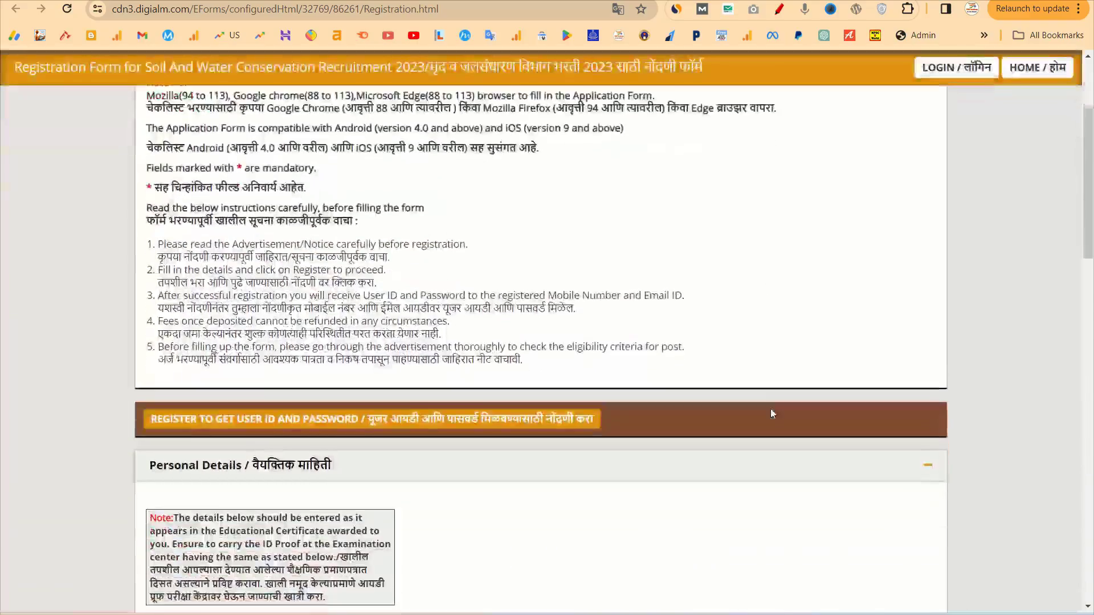
{"action": "scroll", "coordinate": [771, 414], "scroll_direction": "down", "scroll_amount": 3}
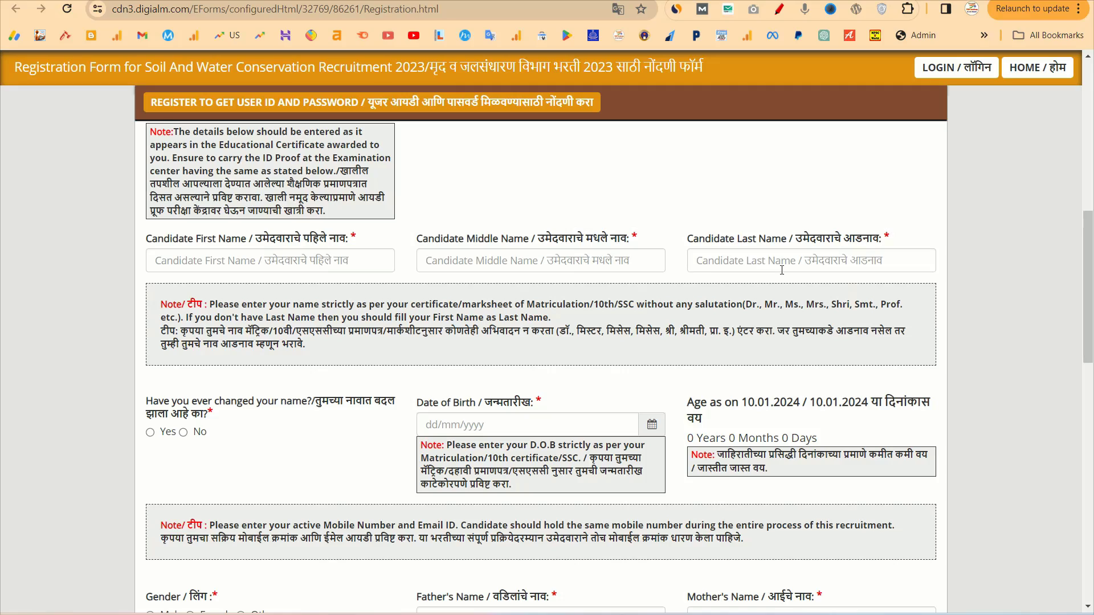
{"action": "scroll", "coordinate": [781, 270], "scroll_direction": "down", "scroll_amount": 2}
{"action": "scroll", "coordinate": [589, 324], "scroll_direction": "down", "scroll_amount": 1}
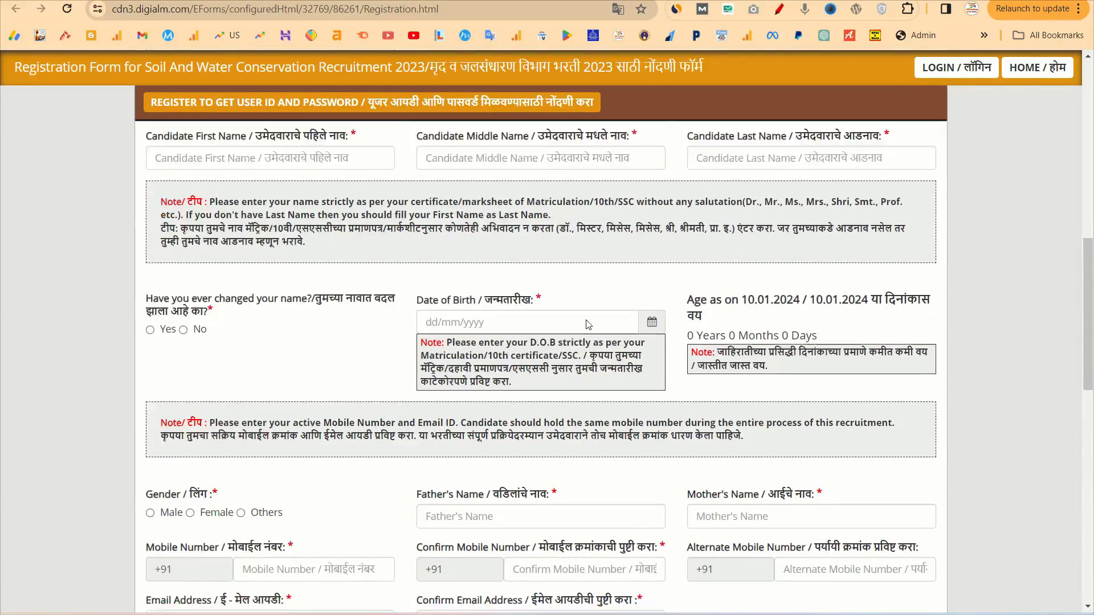
{"action": "scroll", "coordinate": [589, 325], "scroll_direction": "down", "scroll_amount": 1}
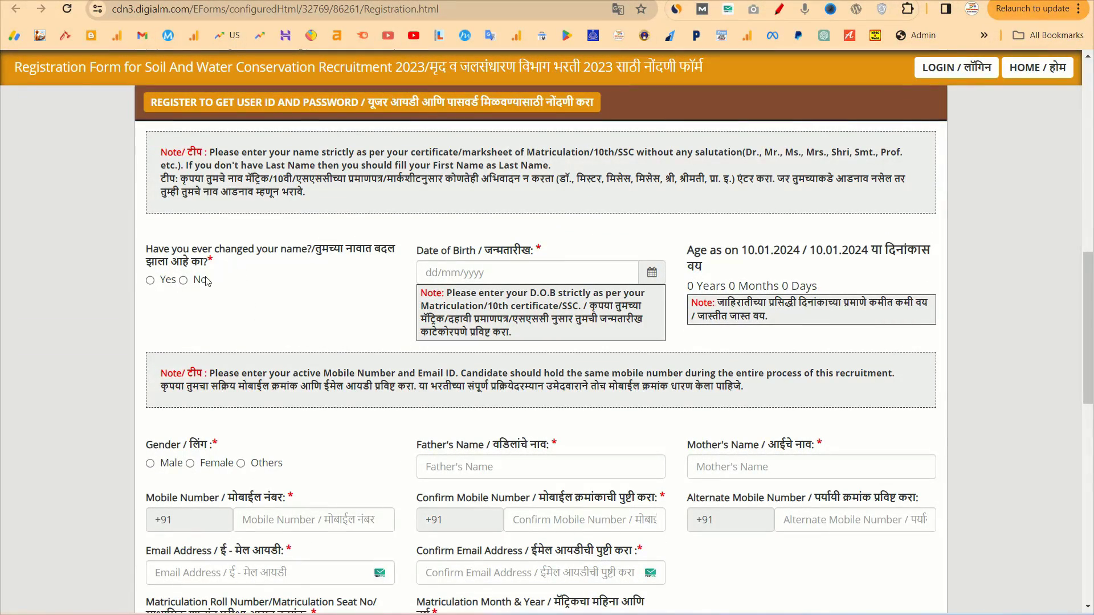
{"action": "left_click", "coordinate": [150, 280]}
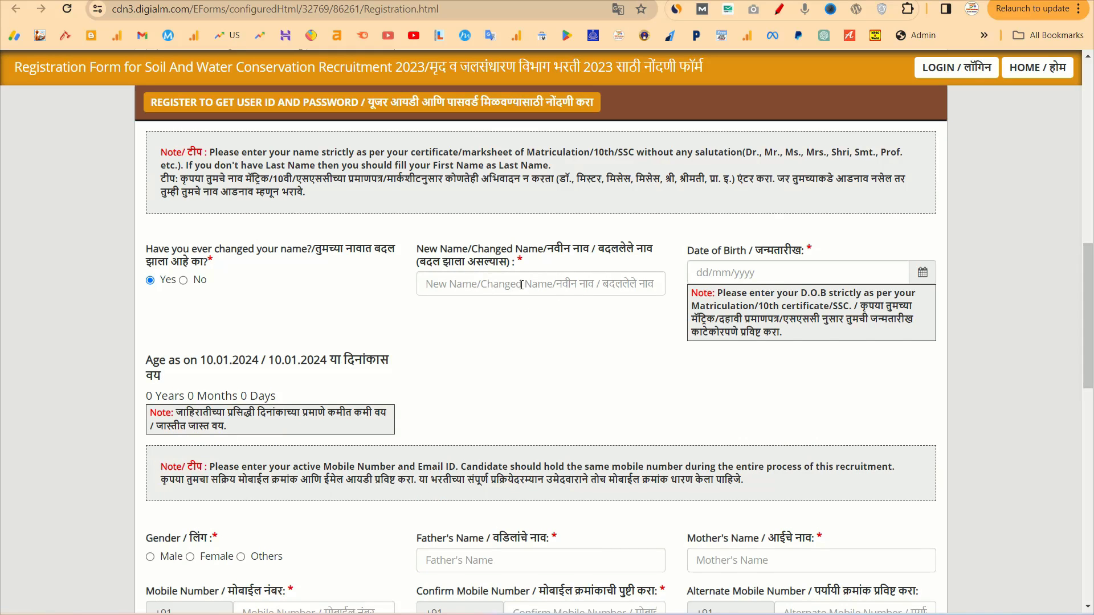
{"action": "left_click", "coordinate": [184, 281]}
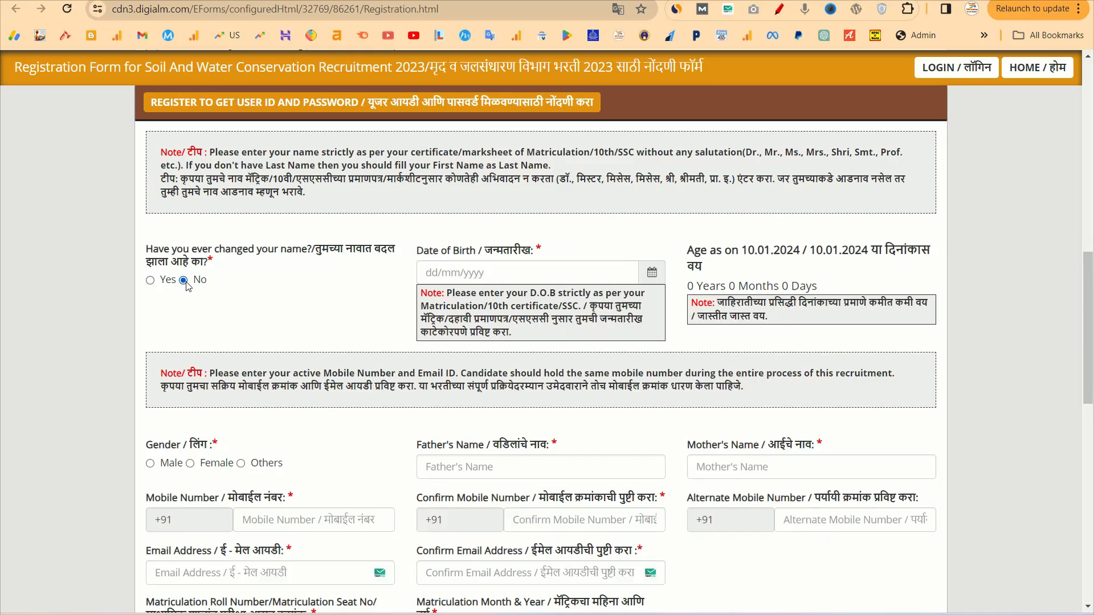
{"action": "left_click", "coordinate": [651, 273]}
{"action": "left_click", "coordinate": [489, 74]}
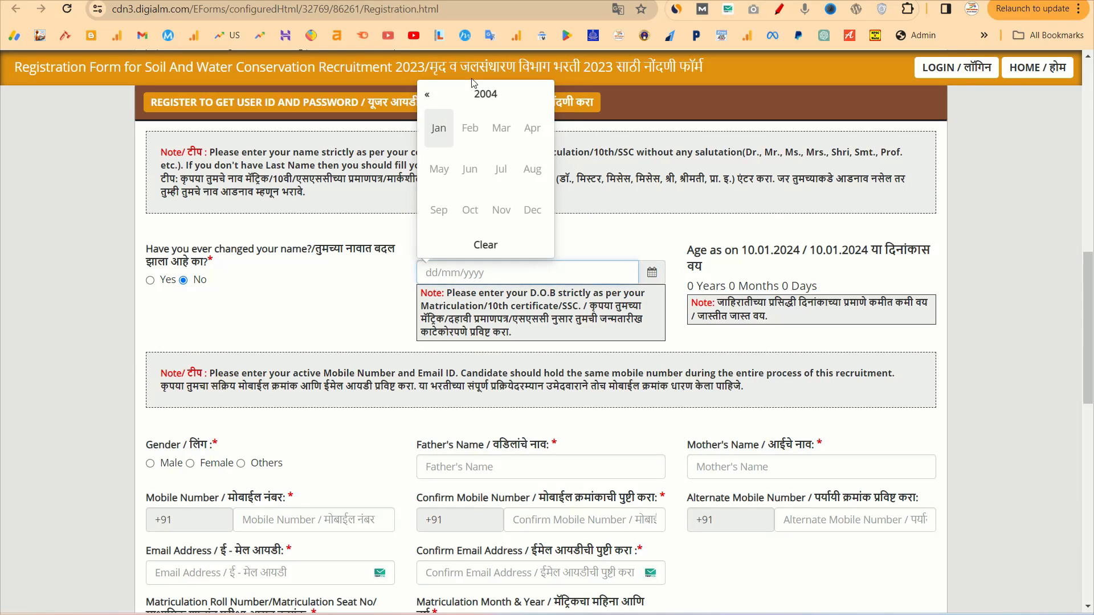
{"action": "left_click", "coordinate": [485, 95]}
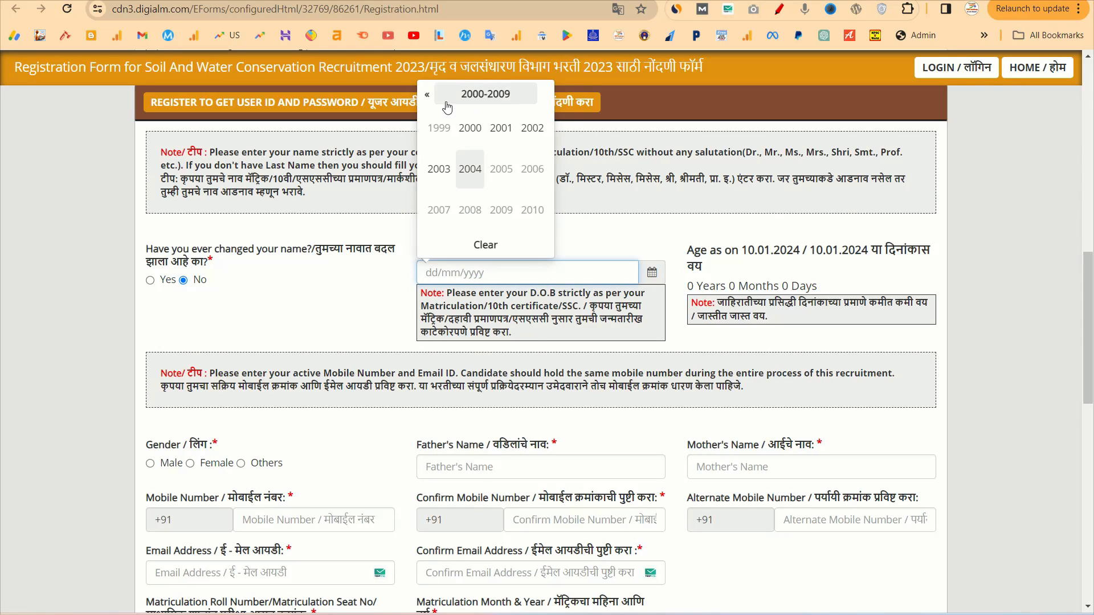
{"action": "left_click", "coordinate": [471, 127]}
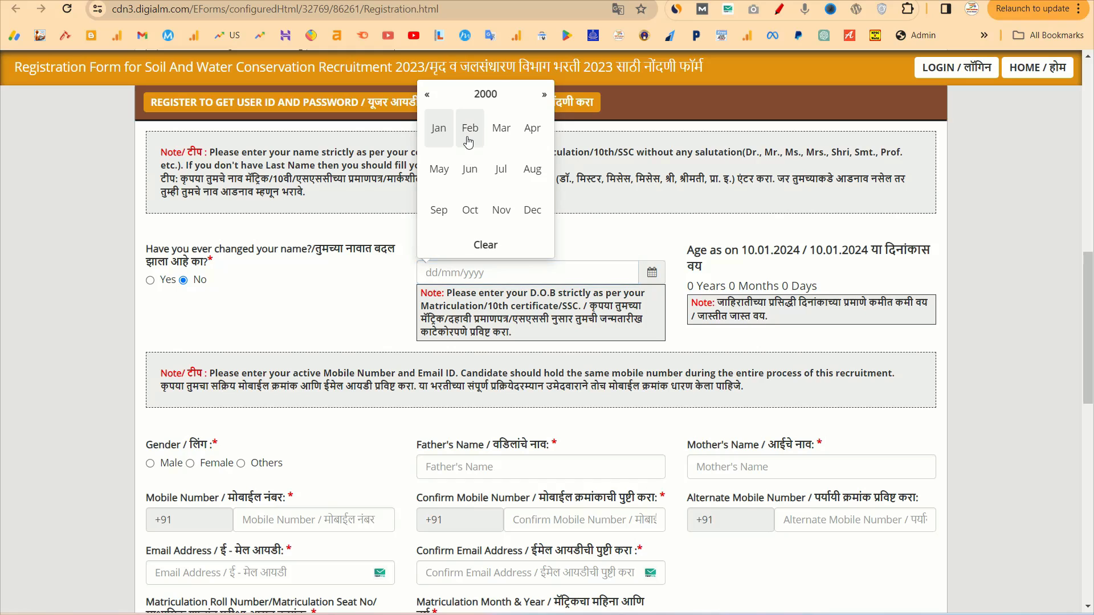
{"action": "left_click", "coordinate": [470, 129]}
{"action": "left_click", "coordinate": [471, 180]}
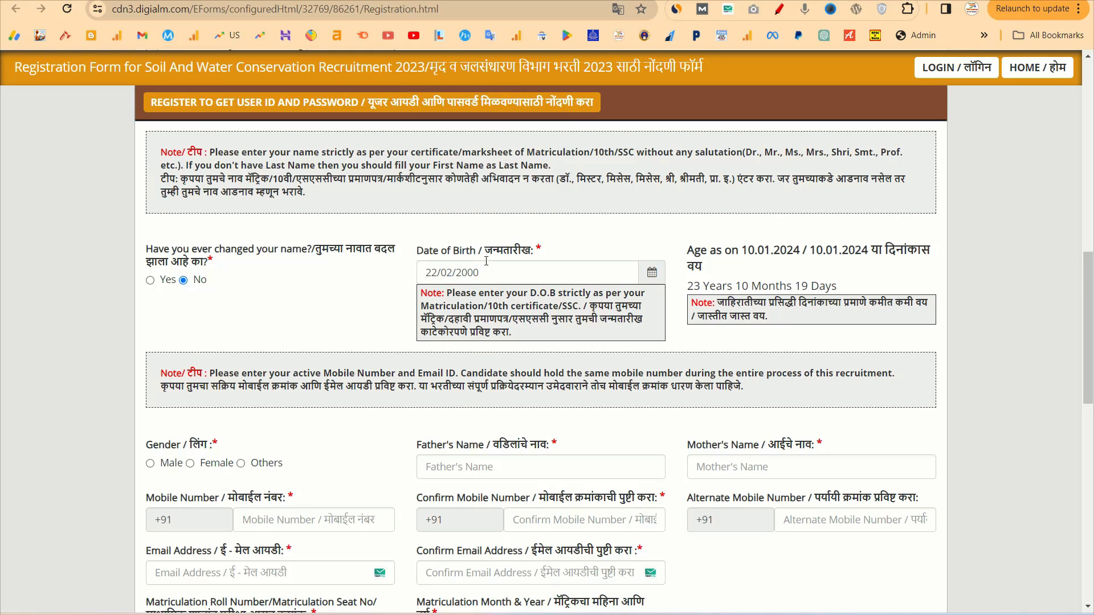
Set the matriculation month and year to March 2016 (03/2016)
{"action": "scroll", "coordinate": [570, 342], "scroll_direction": "down", "scroll_amount": 2}
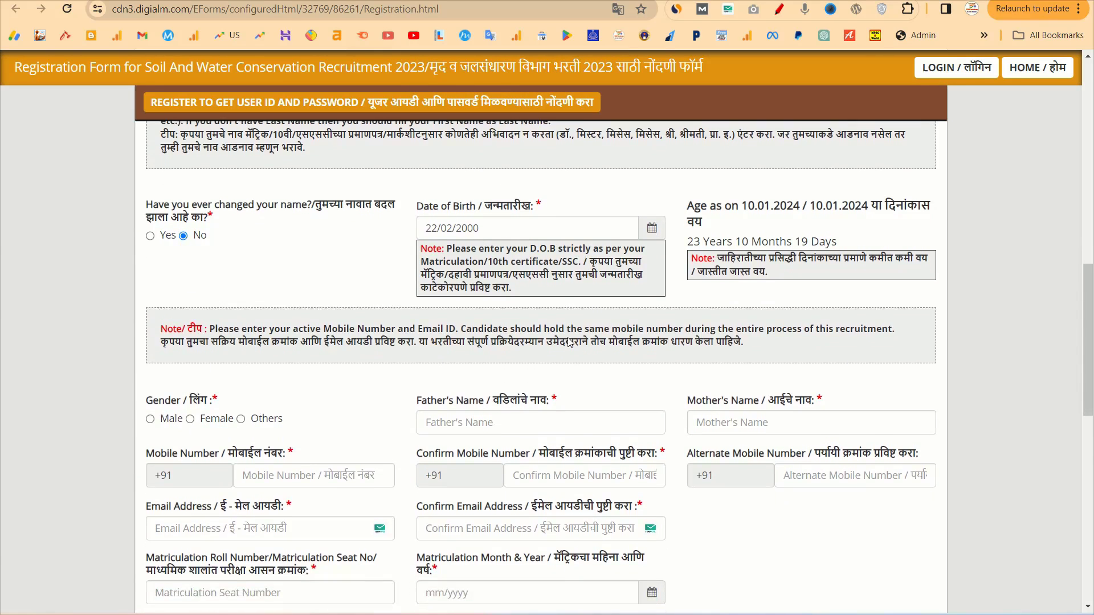
{"action": "scroll", "coordinate": [569, 341], "scroll_direction": "down", "scroll_amount": 2}
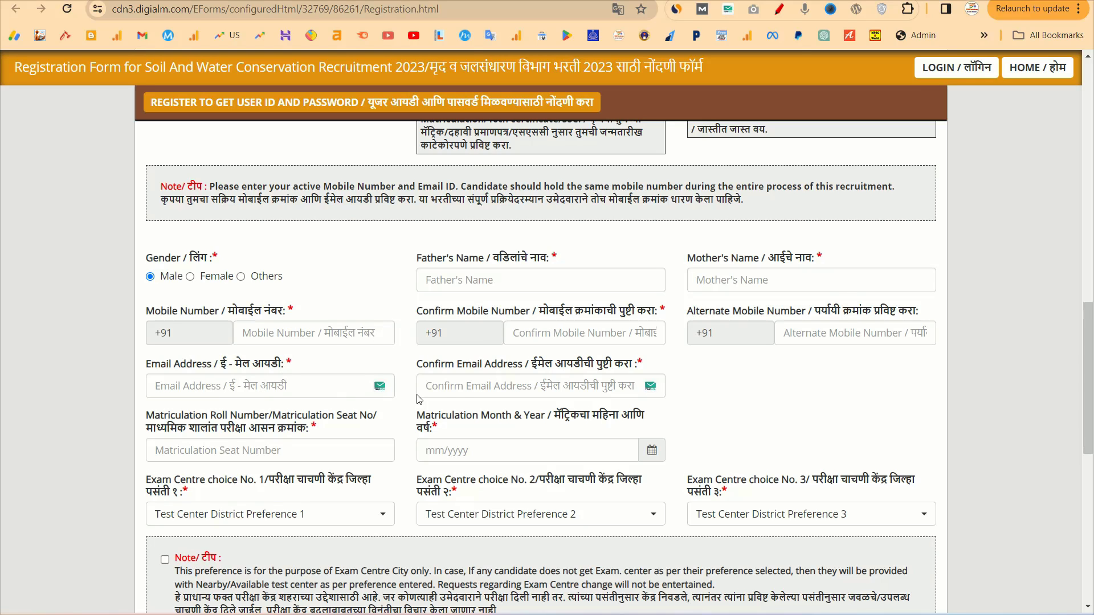
{"action": "scroll", "coordinate": [523, 383], "scroll_direction": "down", "scroll_amount": 2}
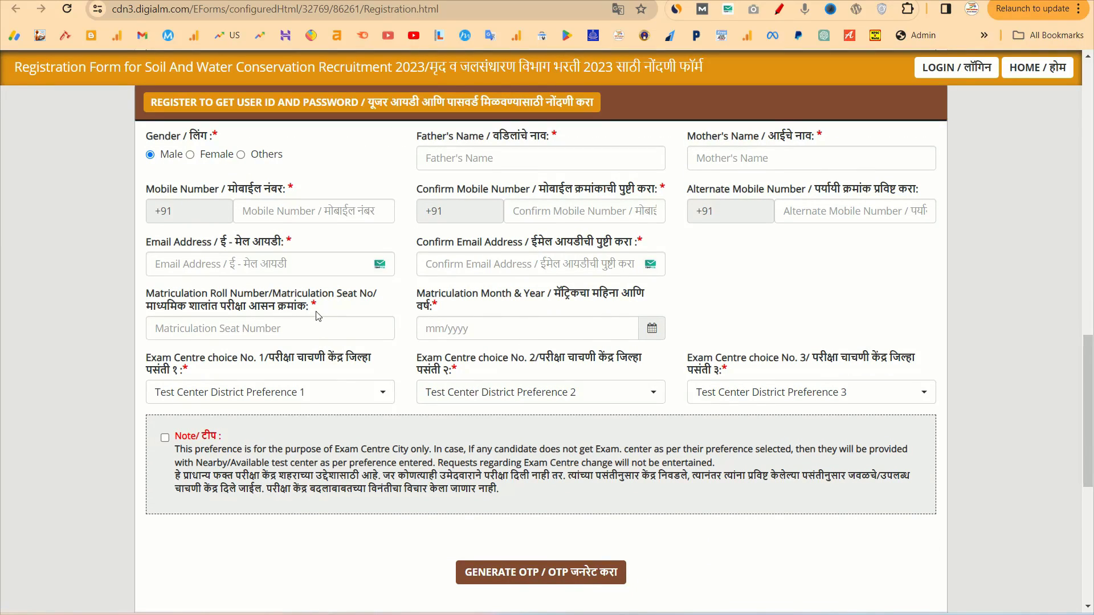
{"action": "left_click_drag", "start_coordinate": [317, 316], "coordinate": [165, 321]}
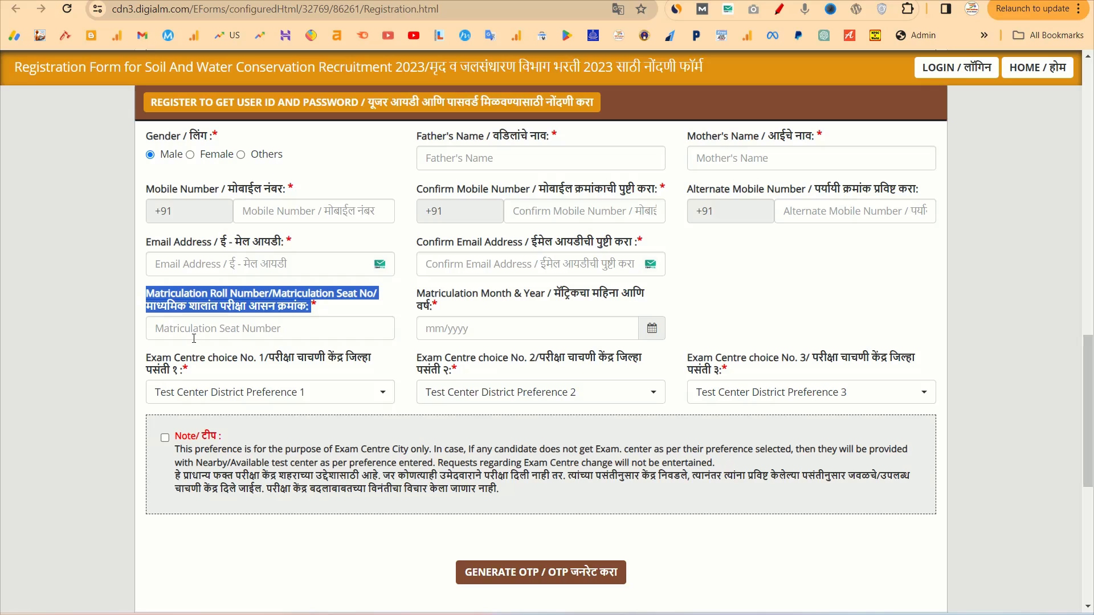
{"action": "left_click", "coordinate": [635, 327]}
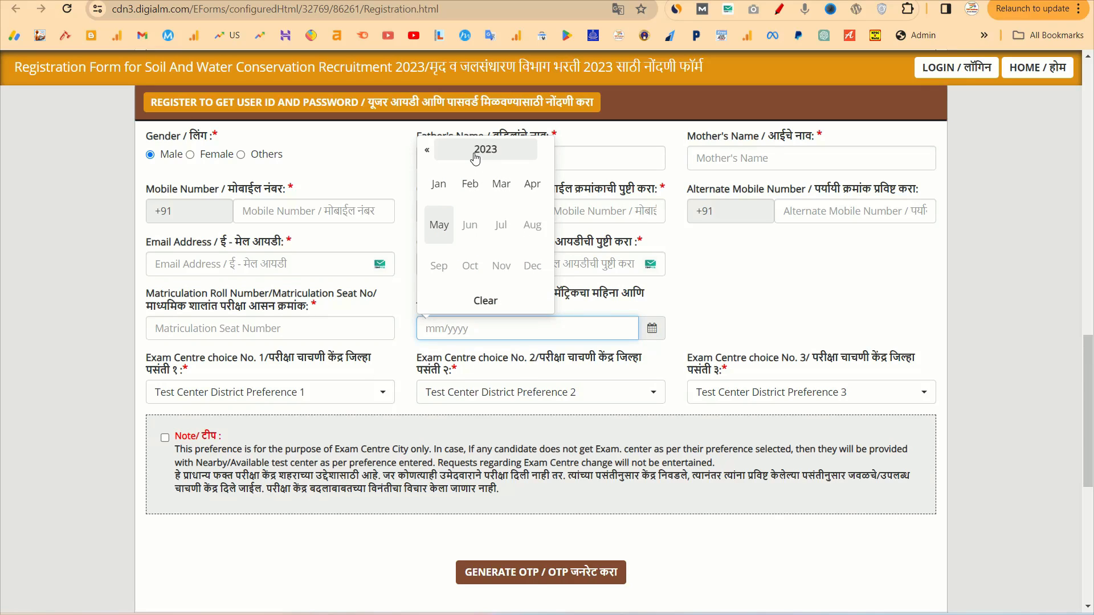
{"action": "left_click", "coordinate": [486, 149]}
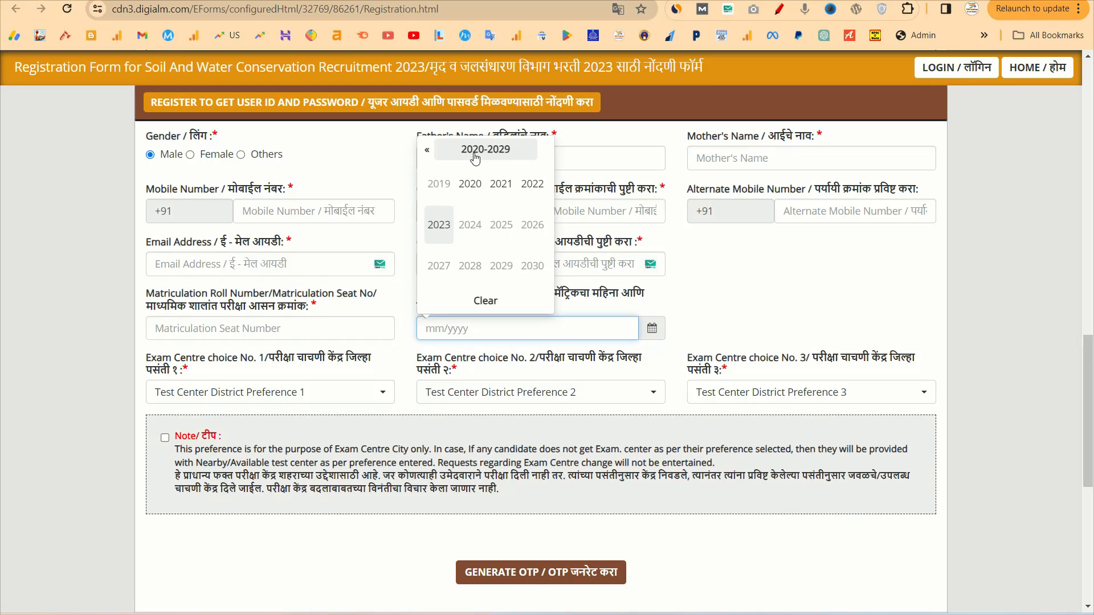
{"action": "left_click", "coordinate": [426, 149]}
{"action": "left_click", "coordinate": [526, 228]}
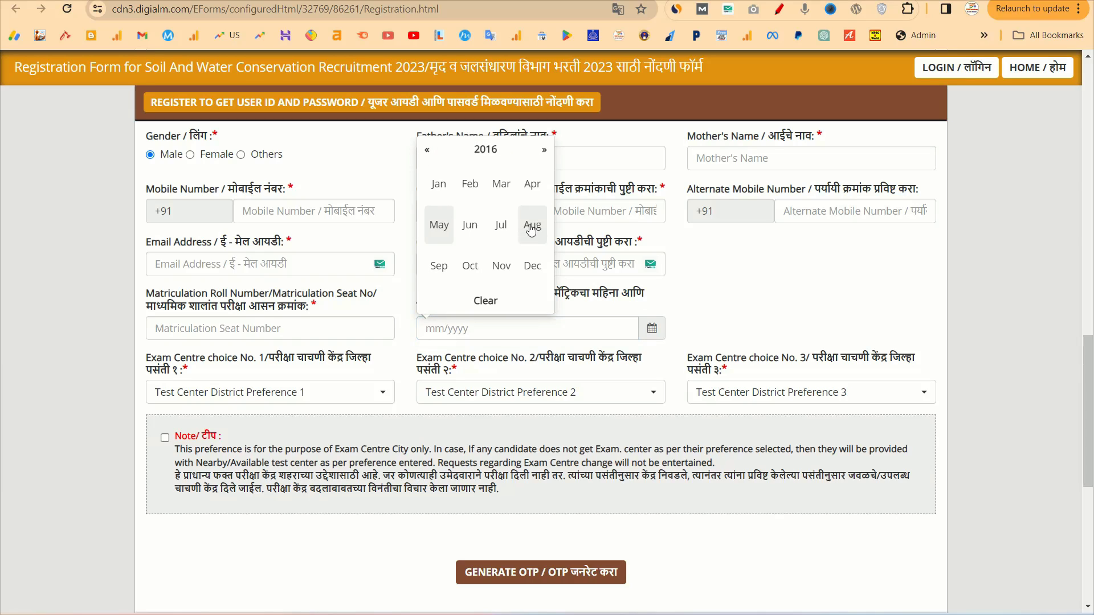
{"action": "left_click", "coordinate": [500, 186]}
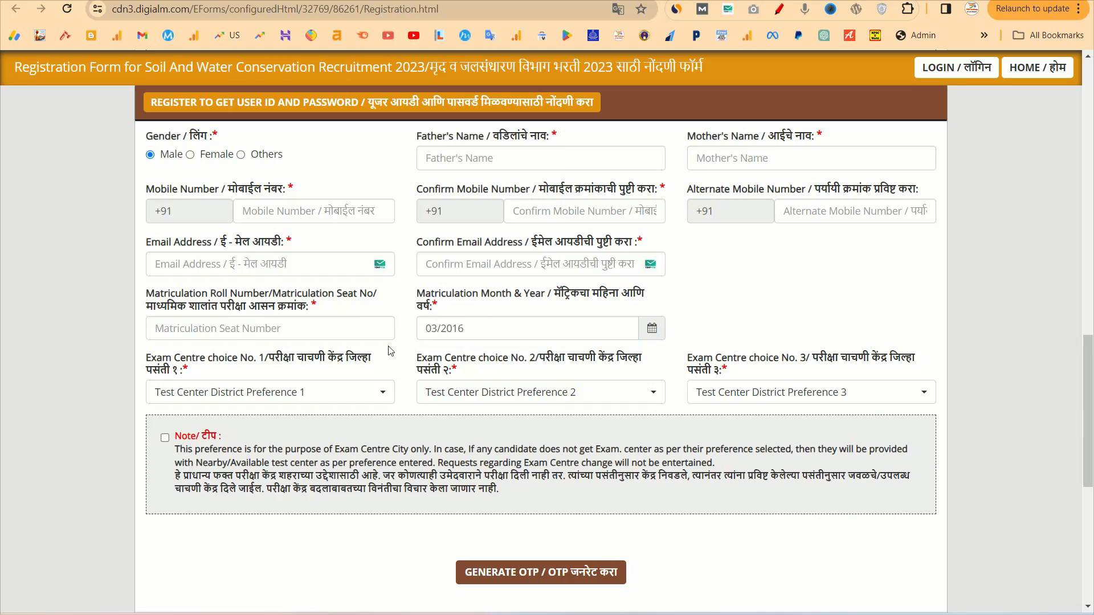
Choose Nashik, Ahmednagar and Mumbai City as exam centres 1–3 and tick the centre note
{"action": "left_click", "coordinate": [261, 398]}
{"action": "type", "text": "n"}
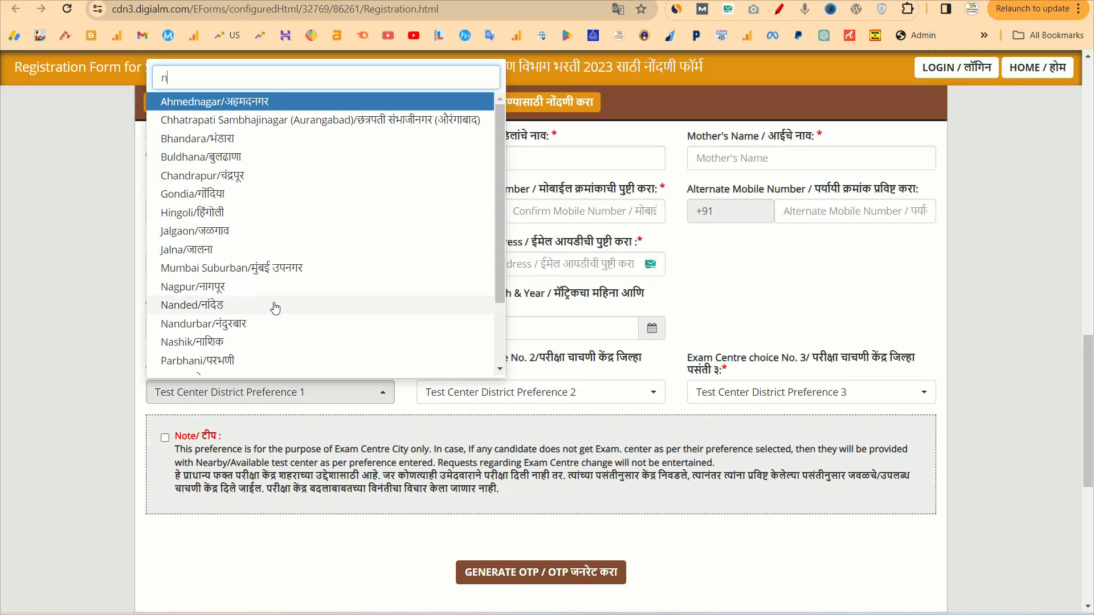
{"action": "type", "text": "ash"}
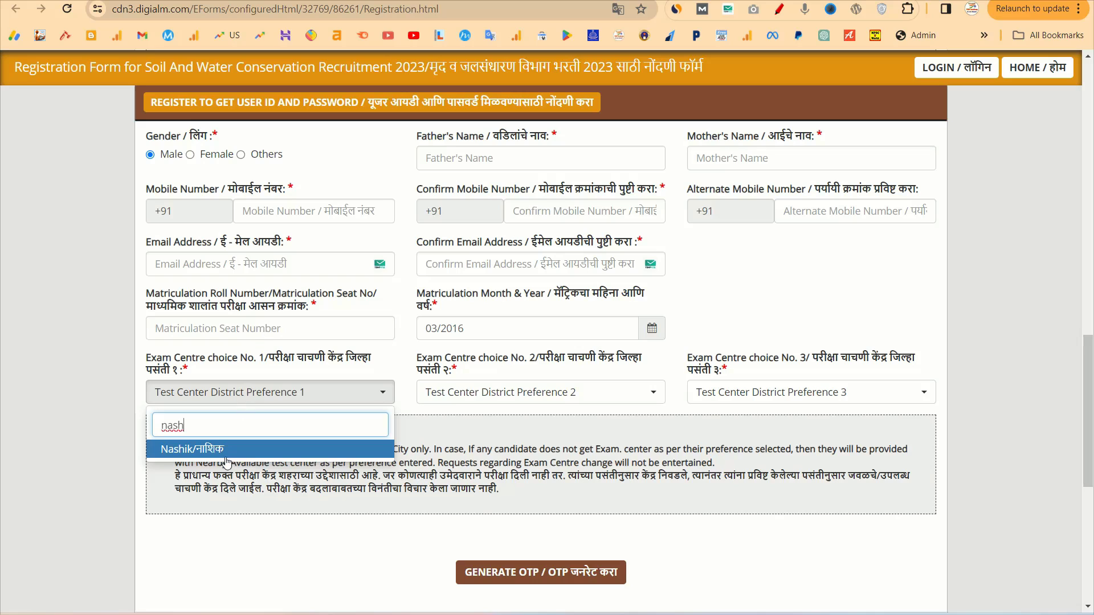
{"action": "left_click", "coordinate": [210, 448]}
{"action": "left_click", "coordinate": [561, 398]}
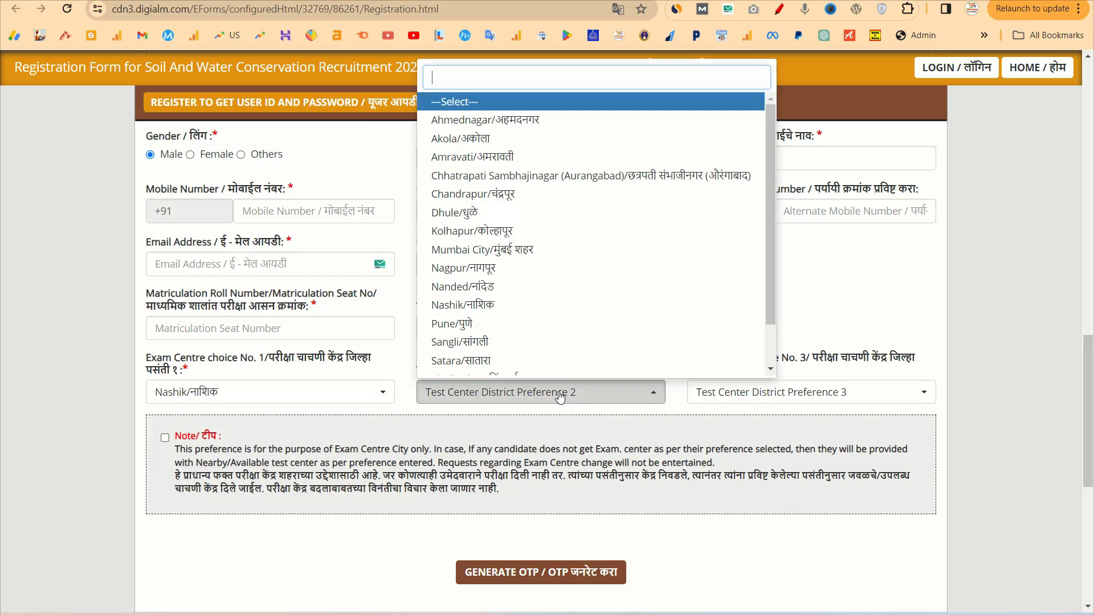
{"action": "left_click", "coordinate": [494, 126]}
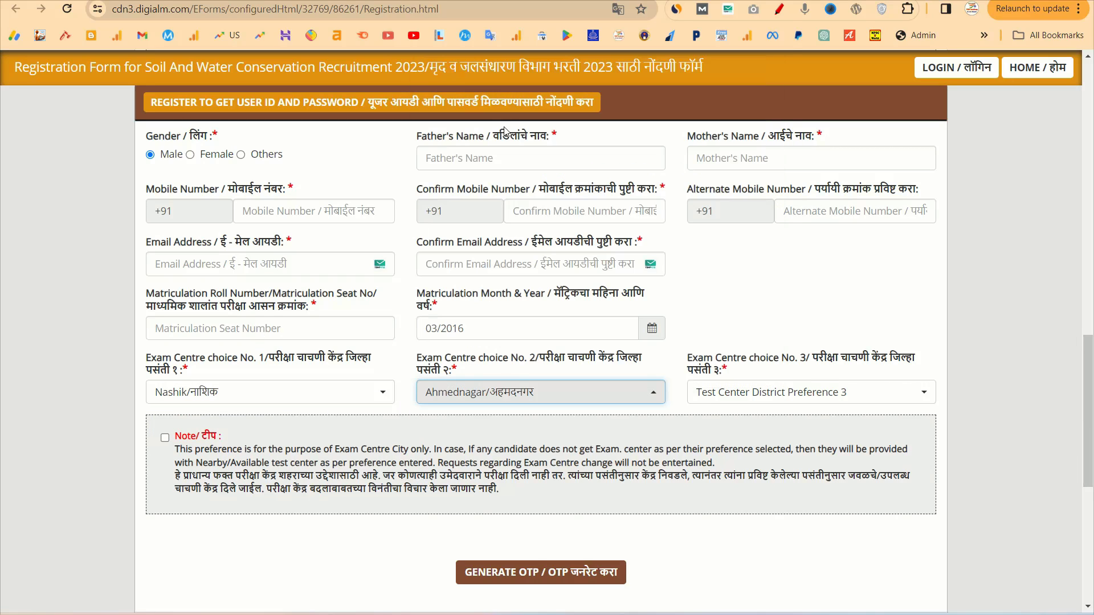
{"action": "left_click", "coordinate": [729, 393]}
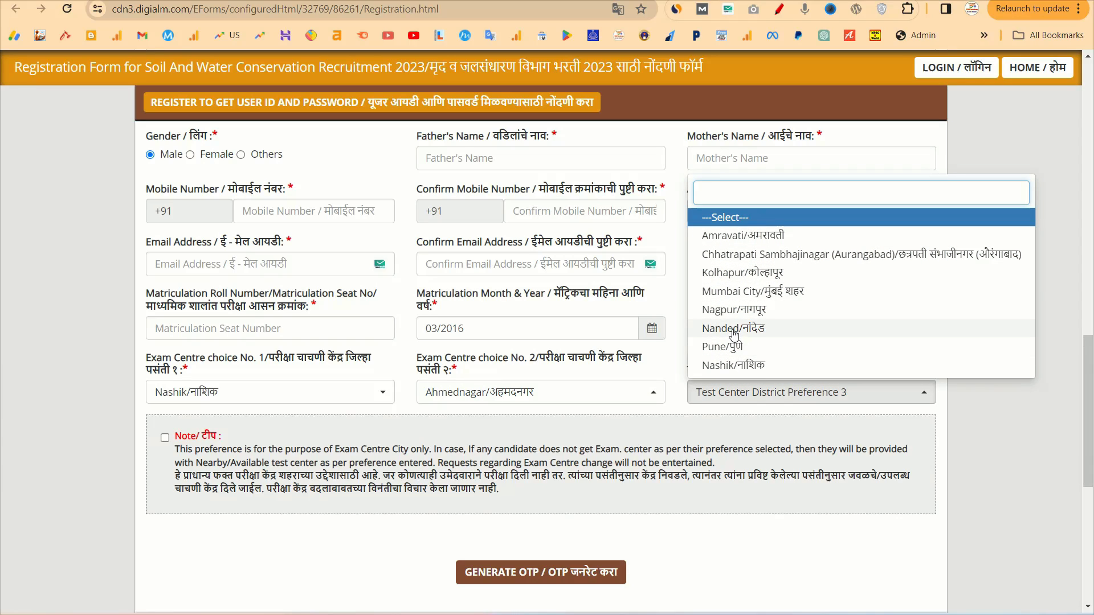
{"action": "left_click", "coordinate": [735, 292]}
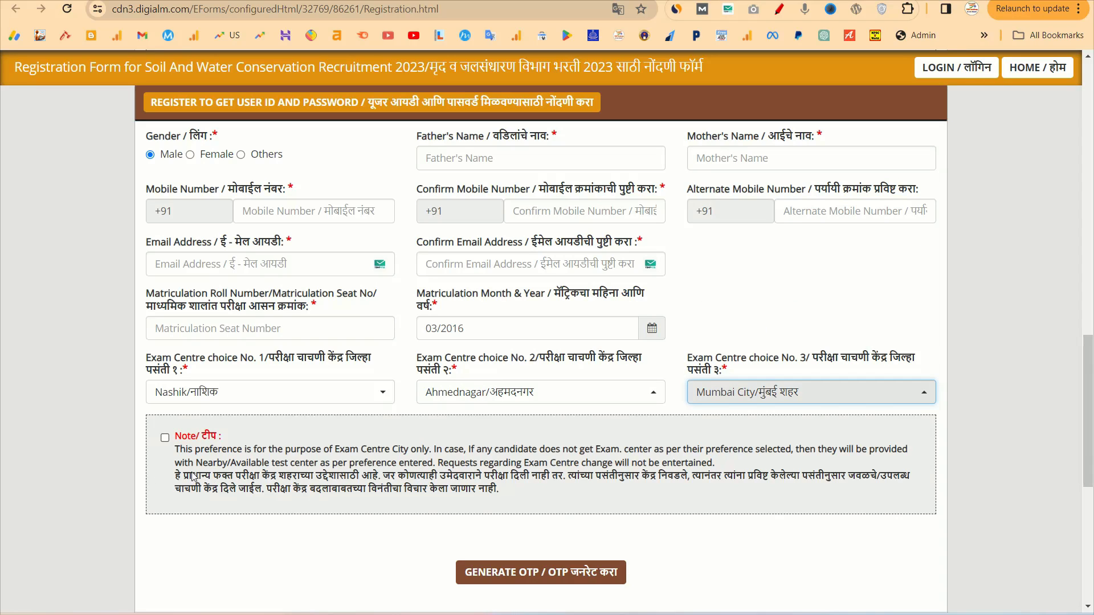
{"action": "left_click", "coordinate": [165, 439]}
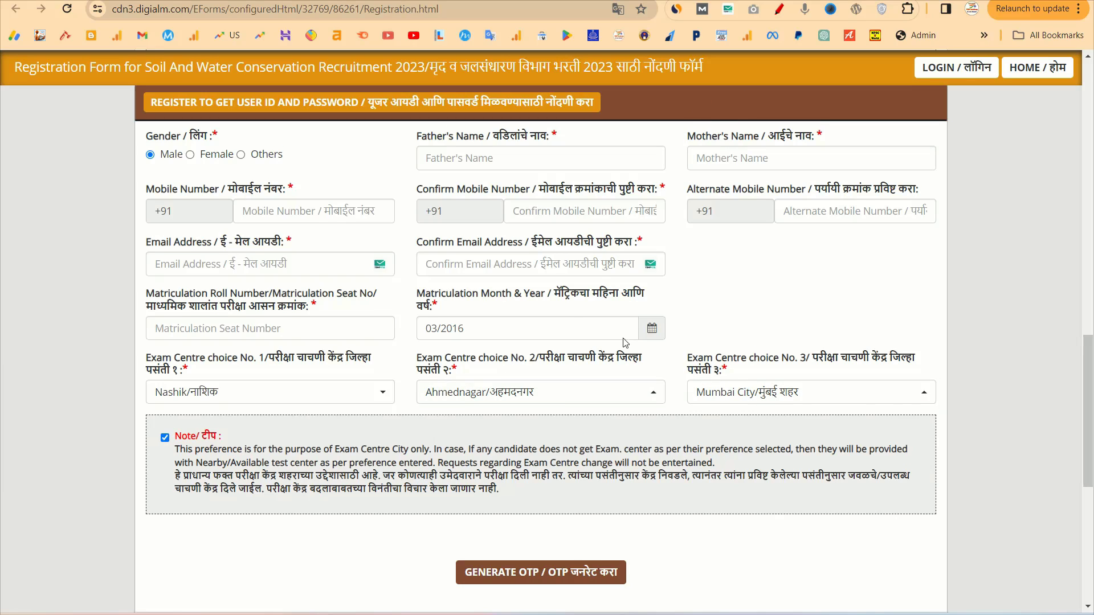
{"action": "scroll", "coordinate": [625, 343], "scroll_direction": "down", "scroll_amount": 7}
{"action": "scroll", "coordinate": [630, 292], "scroll_direction": "up", "scroll_amount": 2}
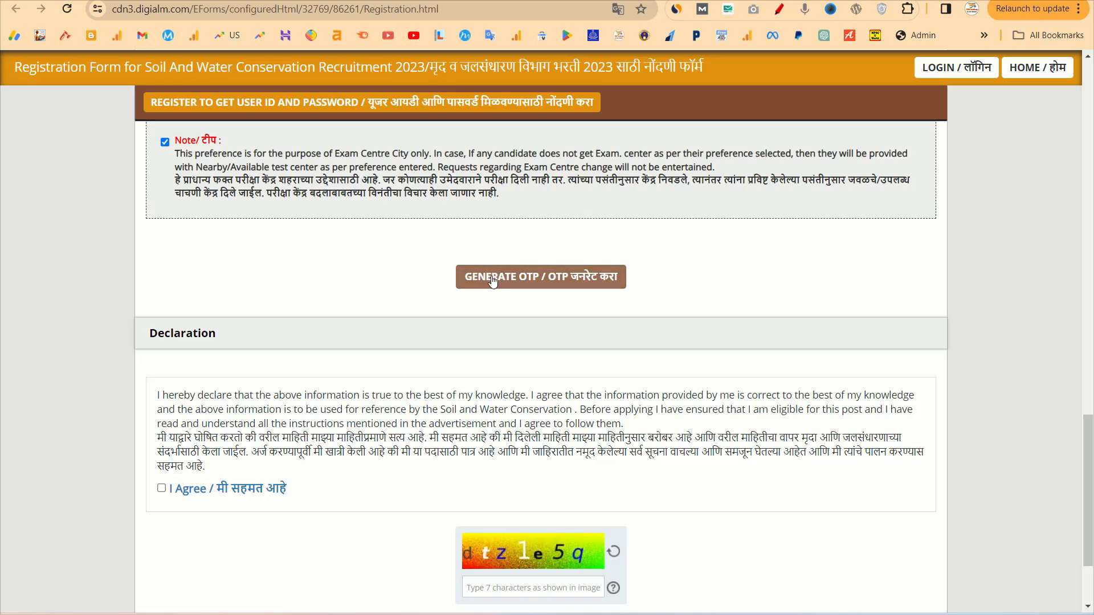
Enter and submit the captcha to have the OTP sent, dismissing the OTP notice
{"action": "left_click", "coordinate": [509, 282]}
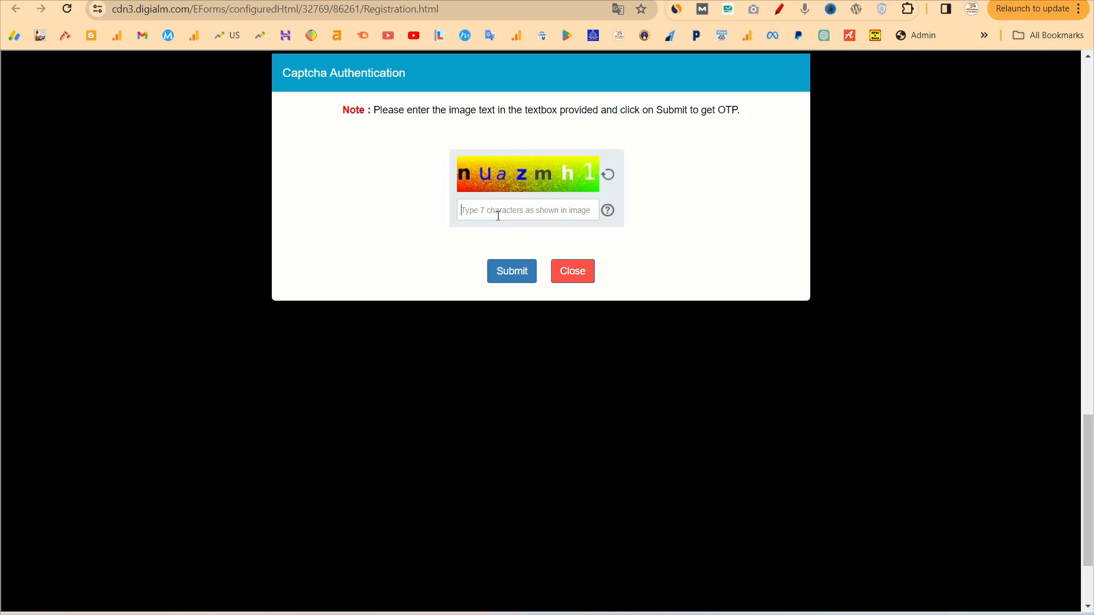
{"action": "type", "text": "nuazmh1"}
{"action": "left_click", "coordinate": [506, 273]}
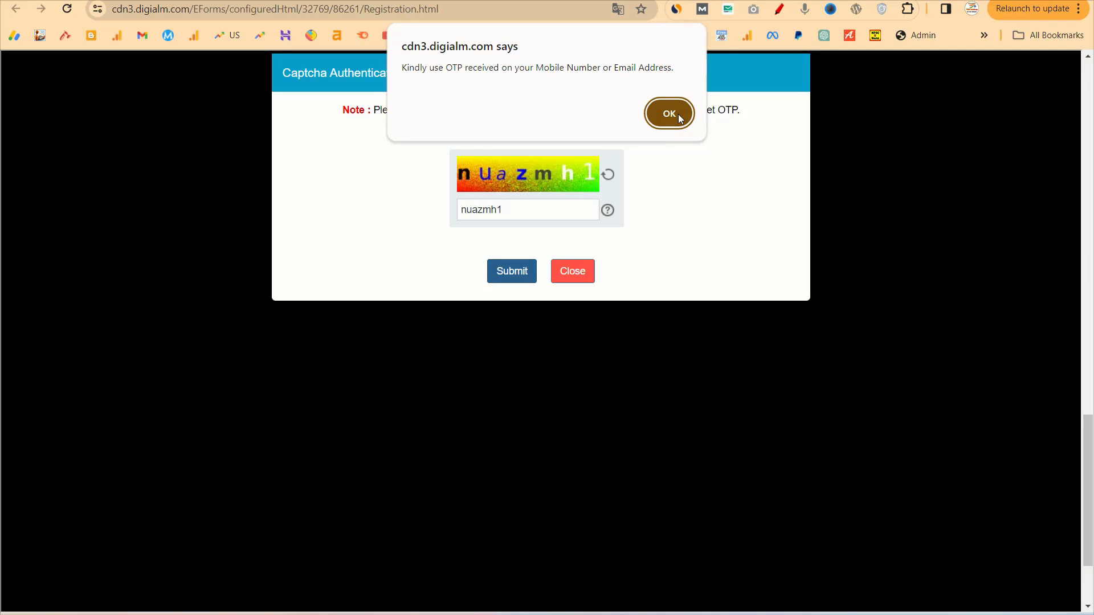
{"action": "left_click", "coordinate": [669, 114]}
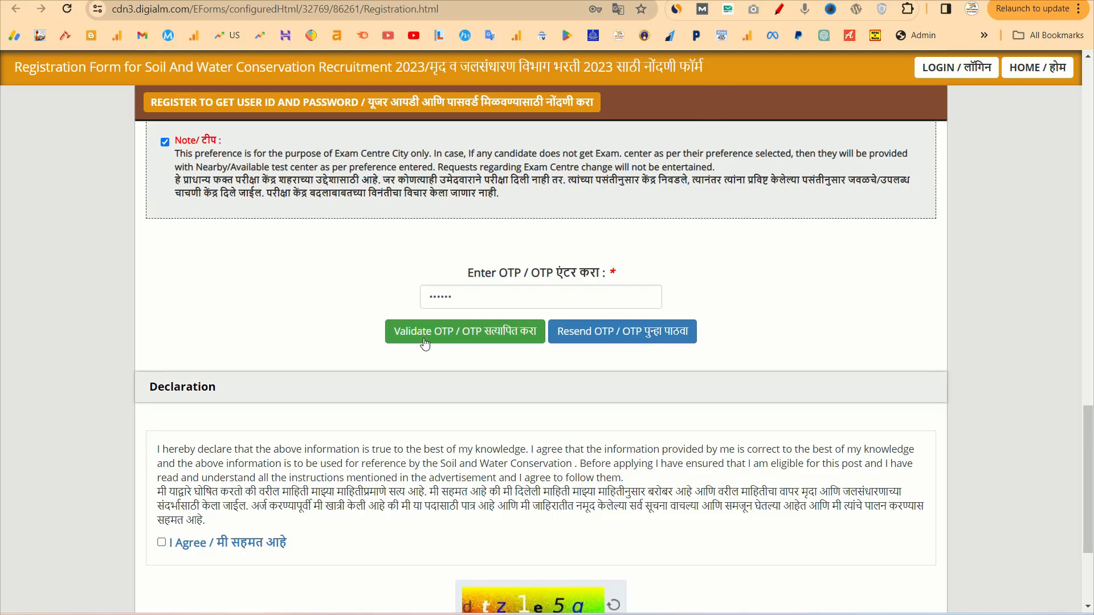
Validate the OTP, tick I Agree on the declaration and type the captcha text
{"action": "left_click", "coordinate": [425, 341]}
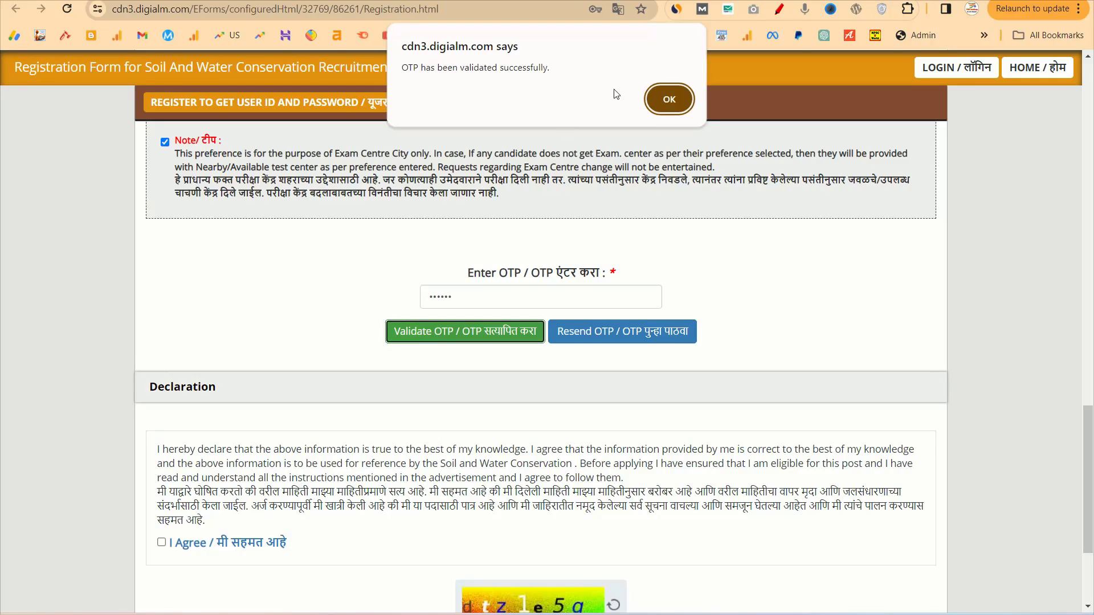
{"action": "left_click", "coordinate": [675, 111]}
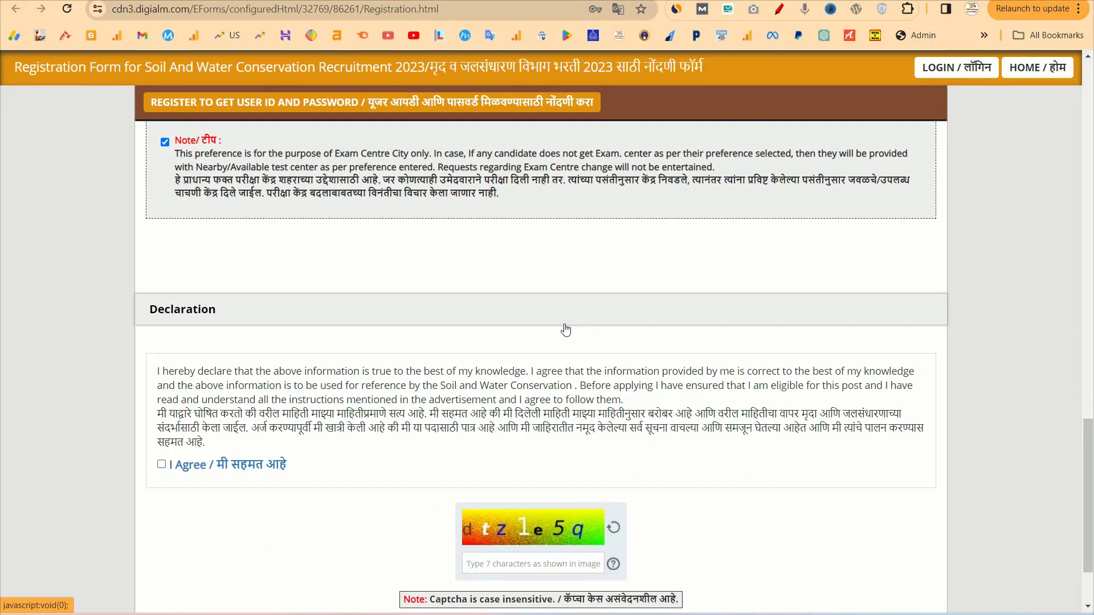
{"action": "scroll", "coordinate": [569, 279], "scroll_direction": "down", "scroll_amount": 3}
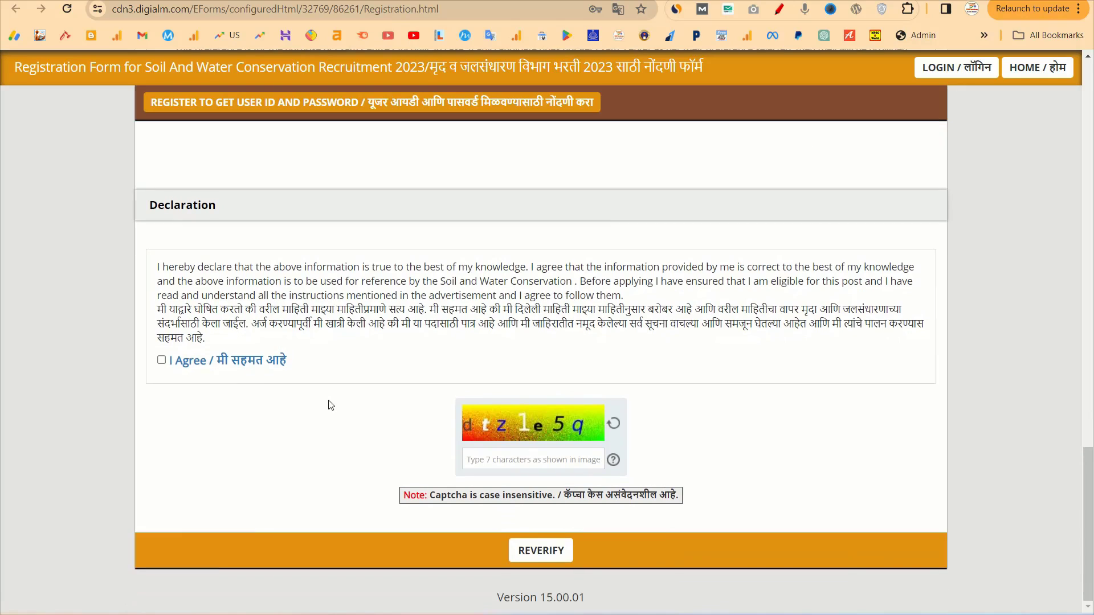
{"action": "left_click", "coordinate": [162, 360]}
{"action": "type", "text": "dtz1e5q"}
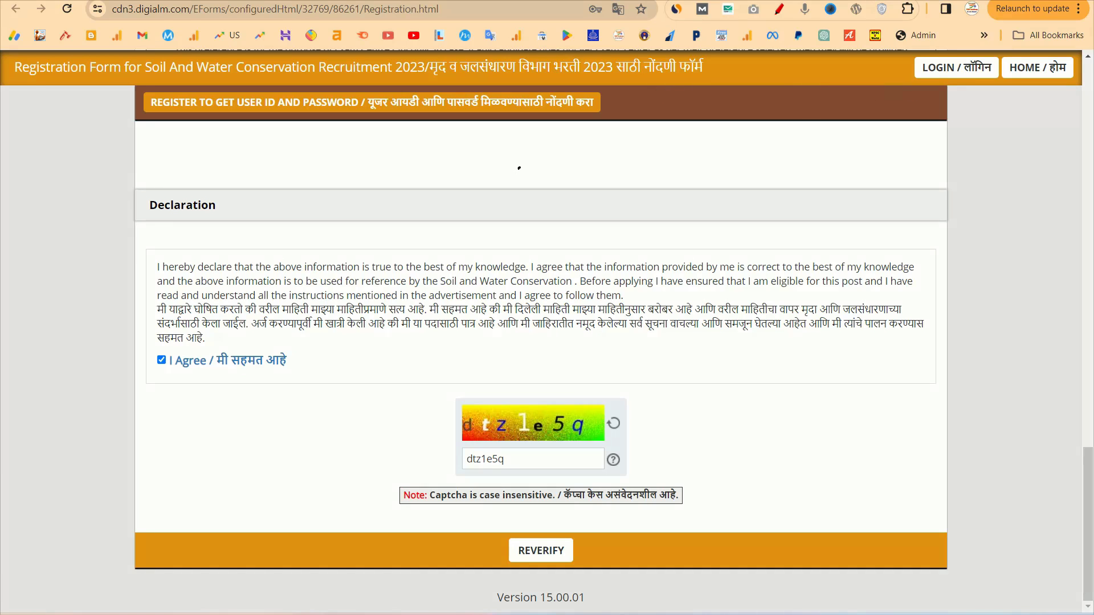
{"action": "left_click_drag", "start_coordinate": [520, 168], "coordinate": [621, 145]}
{"action": "left_click_drag", "start_coordinate": [427, 84], "coordinate": [571, 81]}
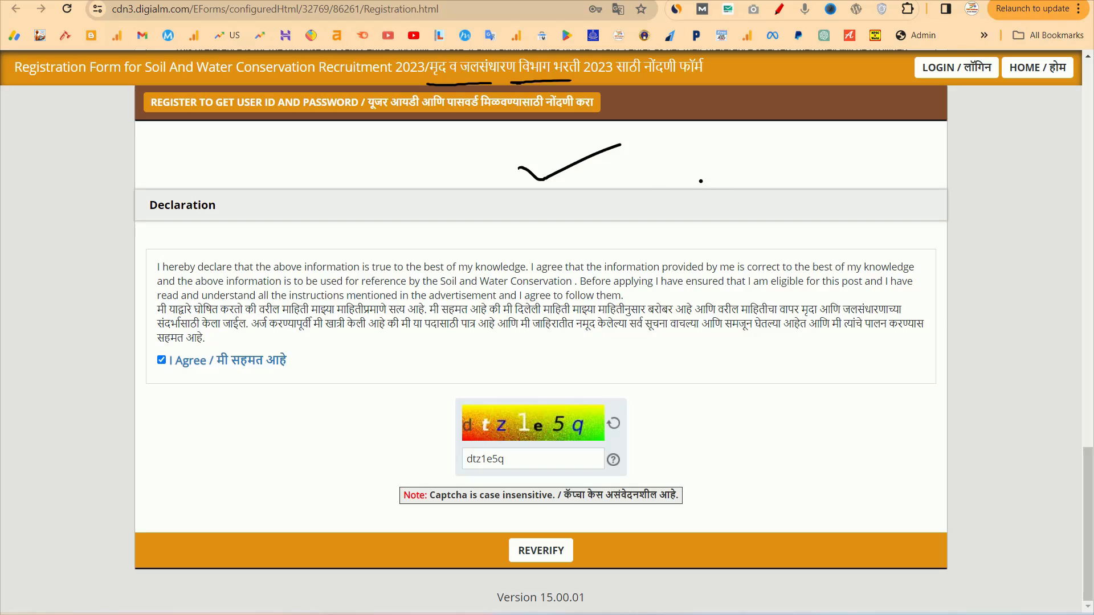
{"action": "left_click_drag", "start_coordinate": [725, 159], "coordinate": [784, 153]}
{"action": "key", "text": "ctrl+shift+5"}
{"action": "left_click_drag", "start_coordinate": [771, 161], "coordinate": [760, 153]}
{"action": "key", "text": "ctrl+shift+3"}
{"action": "mouse_move", "coordinate": [695, 147]}
{"action": "left_mouse_down"}
{"action": "mouse_move", "coordinate": [704, 162]}
{"action": "mouse_move", "coordinate": [717, 149]}
{"action": "left_mouse_up"}
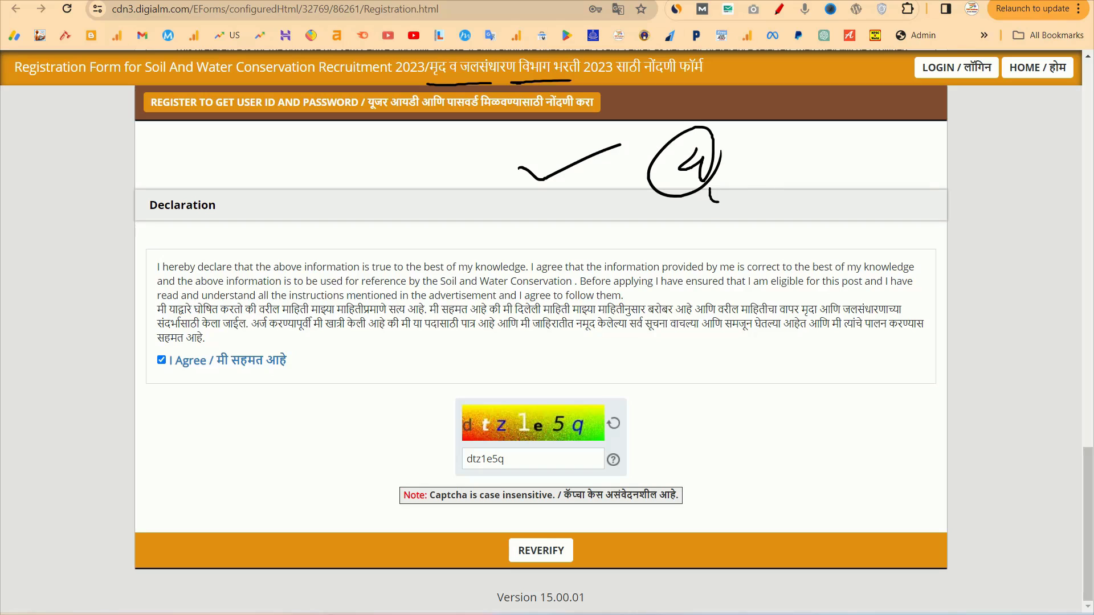
{"action": "left_click_drag", "start_coordinate": [717, 201], "coordinate": [759, 178]}
{"action": "left_click", "coordinate": [765, 195]}
{"action": "mouse_move", "coordinate": [811, 138]}
{"action": "left_mouse_down"}
{"action": "mouse_move", "coordinate": [806, 167]}
{"action": "mouse_move", "coordinate": [823, 159]}
{"action": "left_mouse_up"}
{"action": "left_click_drag", "start_coordinate": [852, 150], "coordinate": [853, 147]}
{"action": "left_click_drag", "start_coordinate": [789, 181], "coordinate": [889, 164]}
{"action": "mouse_move", "coordinate": [795, 187]}
{"action": "left_mouse_down"}
{"action": "mouse_move", "coordinate": [855, 172]}
{"action": "mouse_move", "coordinate": [837, 208]}
{"action": "left_mouse_up"}
{"action": "left_click", "coordinate": [876, 197]}
{"action": "left_click_drag", "start_coordinate": [858, 182], "coordinate": [847, 214]}
{"action": "left_click_drag", "start_coordinate": [882, 191], "coordinate": [941, 194]}
{"action": "mouse_move", "coordinate": [952, 178]}
{"action": "left_mouse_down"}
{"action": "mouse_move", "coordinate": [975, 172]}
{"action": "mouse_move", "coordinate": [847, 231]}
{"action": "mouse_move", "coordinate": [889, 239]}
{"action": "left_mouse_up"}
{"action": "left_click", "coordinate": [884, 232]}
{"action": "left_click_drag", "start_coordinate": [923, 234], "coordinate": [966, 233]}
{"action": "mouse_move", "coordinate": [965, 221]}
{"action": "left_mouse_down"}
{"action": "mouse_move", "coordinate": [965, 249]}
{"action": "mouse_move", "coordinate": [863, 277]}
{"action": "mouse_move", "coordinate": [946, 262]}
{"action": "left_mouse_up"}
{"action": "left_click_drag", "start_coordinate": [733, 320], "coordinate": [734, 353]}
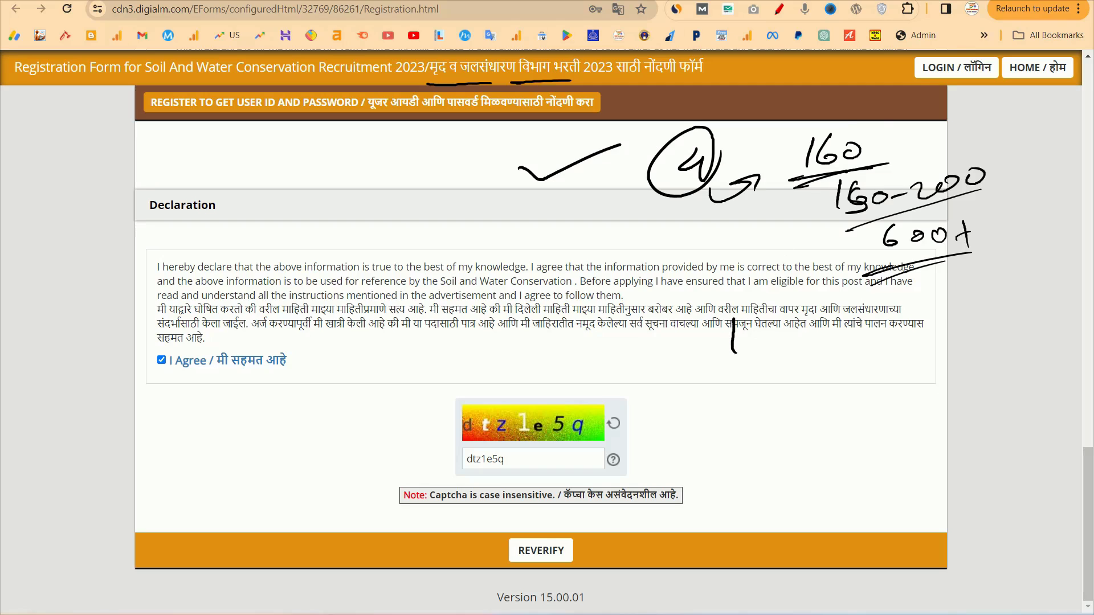
{"action": "mouse_move", "coordinate": [864, 123]}
{"action": "left_mouse_down"}
{"action": "mouse_move", "coordinate": [797, 200]}
{"action": "mouse_move", "coordinate": [885, 171]}
{"action": "left_mouse_up"}
{"action": "mouse_move", "coordinate": [749, 333]}
{"action": "left_mouse_down"}
{"action": "mouse_move", "coordinate": [731, 339]}
{"action": "mouse_move", "coordinate": [727, 367]}
{"action": "mouse_move", "coordinate": [756, 359]}
{"action": "left_mouse_up"}
{"action": "key", "text": "p"}
{"action": "mouse_move", "coordinate": [764, 335]}
{"action": "left_mouse_down"}
{"action": "mouse_move", "coordinate": [794, 356]}
{"action": "mouse_move", "coordinate": [809, 343]}
{"action": "mouse_move", "coordinate": [894, 346]}
{"action": "mouse_move", "coordinate": [899, 358]}
{"action": "left_mouse_up"}
{"action": "left_click", "coordinate": [886, 329]}
{"action": "mouse_move", "coordinate": [937, 318]}
{"action": "left_mouse_down"}
{"action": "mouse_move", "coordinate": [930, 358]}
{"action": "mouse_move", "coordinate": [910, 356]}
{"action": "left_mouse_up"}
{"action": "left_click_drag", "start_coordinate": [775, 403], "coordinate": [938, 363]}
{"action": "left_click_drag", "start_coordinate": [821, 406], "coordinate": [822, 420]}
{"action": "mouse_move", "coordinate": [850, 415]}
{"action": "left_mouse_down"}
{"action": "mouse_move", "coordinate": [846, 423]}
{"action": "mouse_move", "coordinate": [916, 384]}
{"action": "left_mouse_up"}
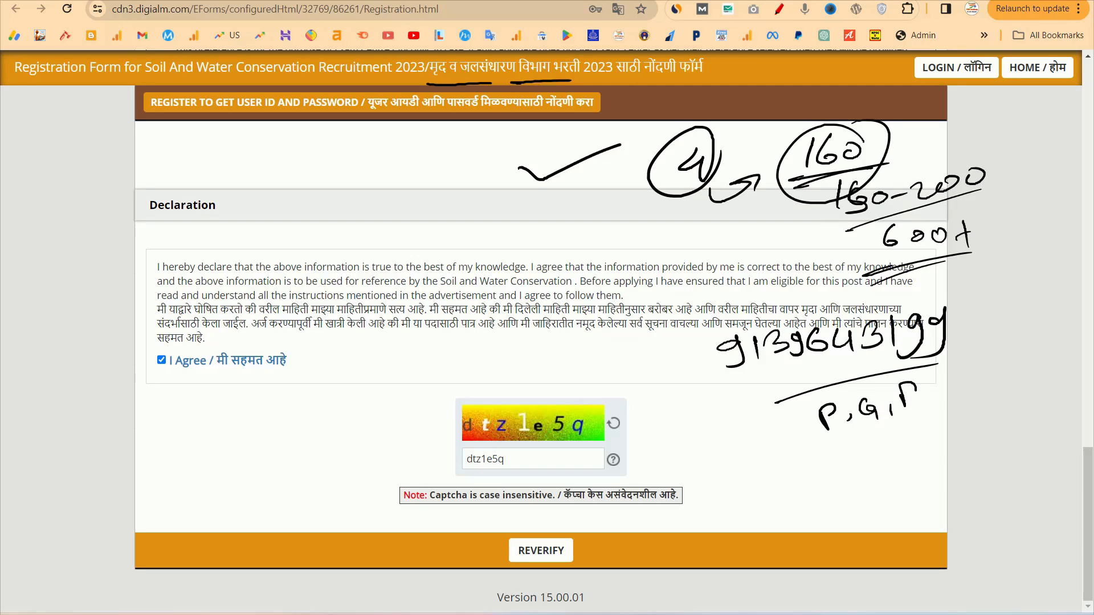
{"action": "left_click_drag", "start_coordinate": [822, 452], "coordinate": [944, 410]}
{"action": "left_click_drag", "start_coordinate": [852, 460], "coordinate": [924, 435]}
{"action": "mouse_move", "coordinate": [812, 470]}
{"action": "left_mouse_down"}
{"action": "mouse_move", "coordinate": [749, 424]}
{"action": "mouse_move", "coordinate": [754, 401]}
{"action": "left_mouse_up"}
{"action": "left_click_drag", "start_coordinate": [740, 408], "coordinate": [759, 397]}
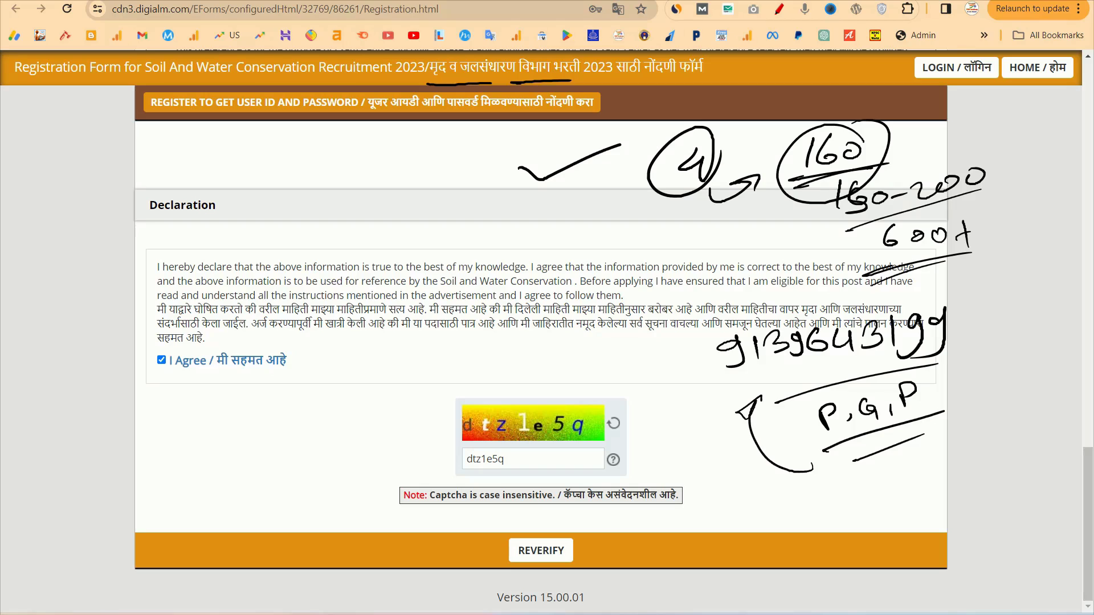
{"action": "left_click_drag", "start_coordinate": [815, 499], "coordinate": [932, 476]}
{"action": "mouse_move", "coordinate": [953, 463]}
{"action": "left_mouse_down"}
{"action": "mouse_move", "coordinate": [946, 484]}
{"action": "mouse_move", "coordinate": [982, 474]}
{"action": "left_mouse_up"}
{"action": "mouse_move", "coordinate": [843, 533]}
{"action": "left_mouse_down"}
{"action": "mouse_move", "coordinate": [828, 536]}
{"action": "mouse_move", "coordinate": [986, 488]}
{"action": "left_mouse_up"}
{"action": "mouse_move", "coordinate": [845, 539]}
{"action": "left_mouse_down"}
{"action": "mouse_move", "coordinate": [983, 489]}
{"action": "mouse_move", "coordinate": [877, 481]}
{"action": "mouse_move", "coordinate": [854, 456]}
{"action": "mouse_move", "coordinate": [946, 401]}
{"action": "mouse_move", "coordinate": [729, 465]}
{"action": "left_mouse_up"}
{"action": "key", "text": "e"}
{"action": "mouse_move", "coordinate": [802, 422]}
{"action": "left_mouse_down"}
{"action": "mouse_move", "coordinate": [958, 377]}
{"action": "mouse_move", "coordinate": [691, 366]}
{"action": "left_mouse_up"}
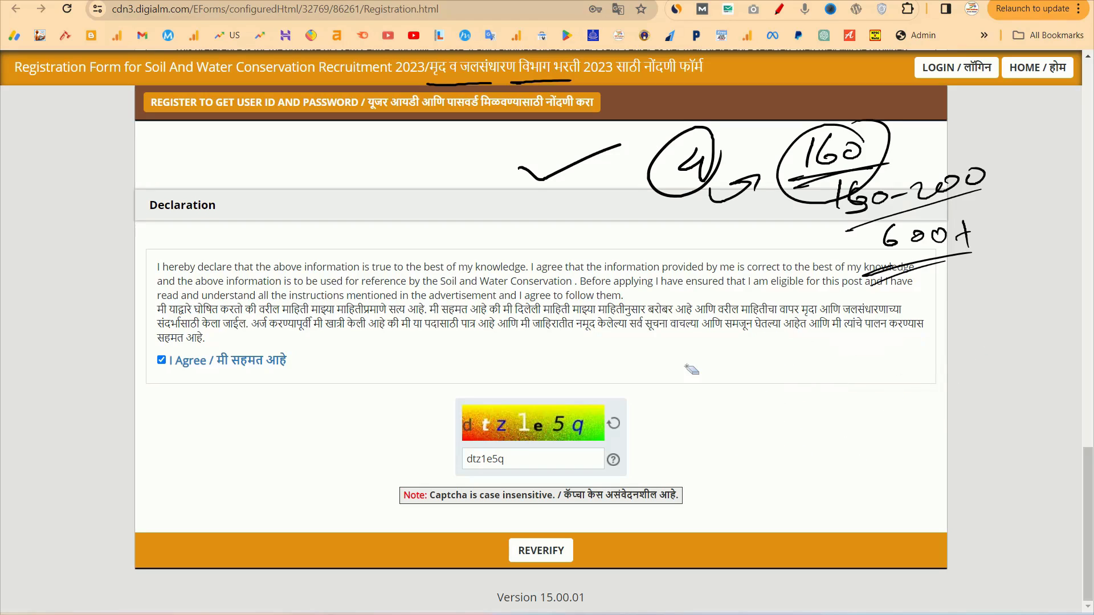
{"action": "mouse_move", "coordinate": [961, 339]}
{"action": "left_mouse_down"}
{"action": "mouse_move", "coordinate": [974, 247]}
{"action": "mouse_move", "coordinate": [793, 214]}
{"action": "mouse_move", "coordinate": [821, 171]}
{"action": "mouse_move", "coordinate": [704, 175]}
{"action": "mouse_move", "coordinate": [645, 187]}
{"action": "mouse_move", "coordinate": [654, 195]}
{"action": "left_mouse_up"}
{"action": "left_click_drag", "start_coordinate": [574, 82], "coordinate": [467, 79]}
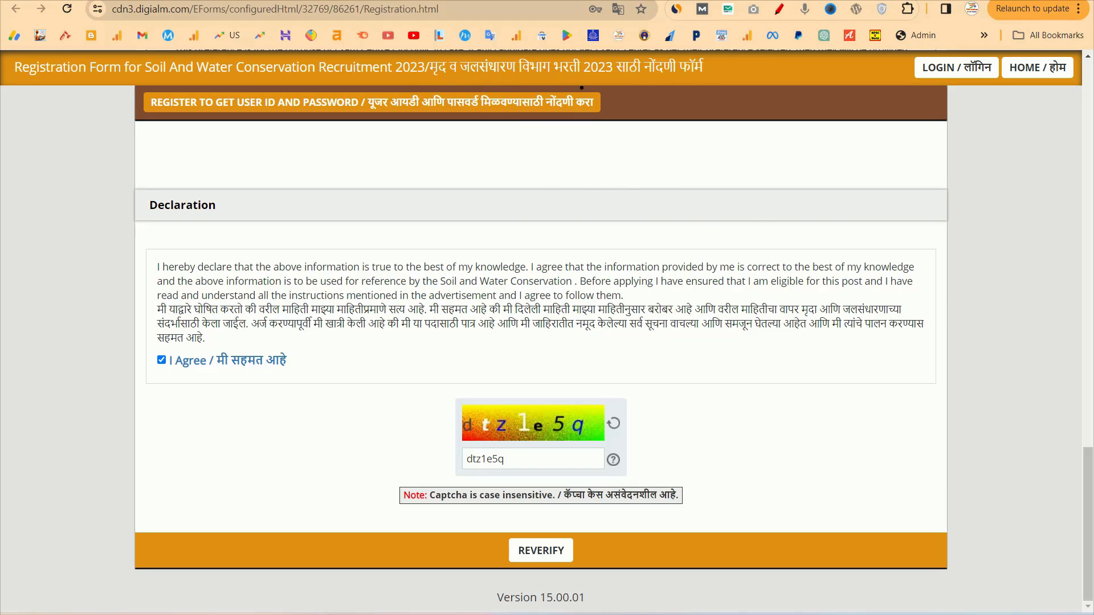
Clear the screen annotations over the title and captcha, then reverify the form
{"action": "key", "text": "p"}
{"action": "left_click_drag", "start_coordinate": [630, 68], "coordinate": [867, 40]}
{"action": "mouse_move", "coordinate": [432, 88]}
{"action": "left_mouse_down"}
{"action": "mouse_move", "coordinate": [646, 36]}
{"action": "mouse_move", "coordinate": [664, 22]}
{"action": "mouse_move", "coordinate": [640, 50]}
{"action": "left_mouse_up"}
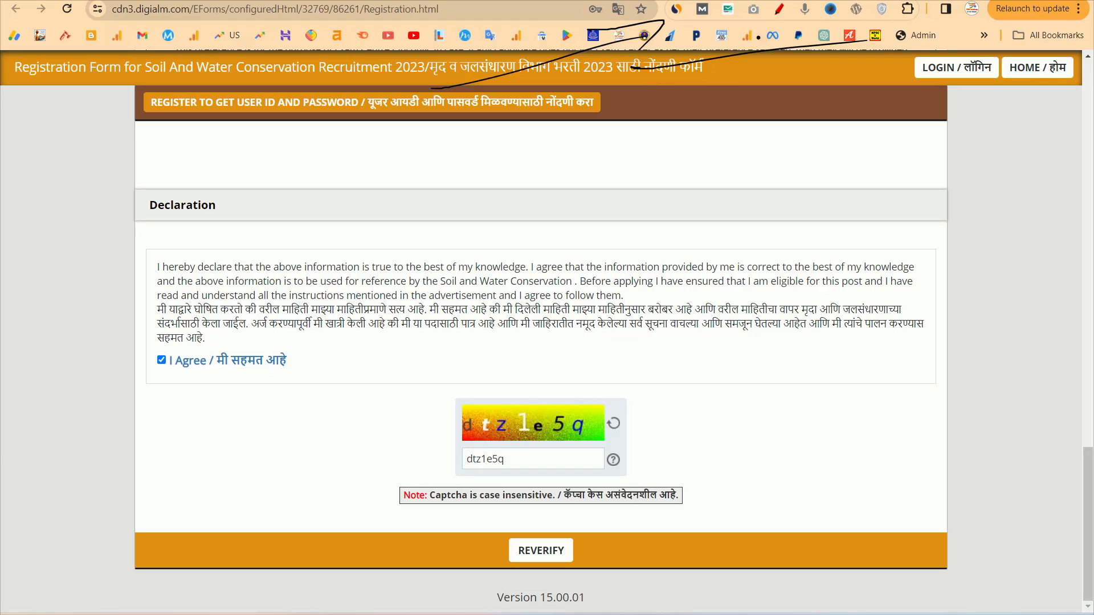
{"action": "key", "text": "e"}
{"action": "mouse_move", "coordinate": [807, 57]}
{"action": "left_mouse_down"}
{"action": "mouse_move", "coordinate": [639, 39]}
{"action": "mouse_move", "coordinate": [564, 83]}
{"action": "left_mouse_up"}
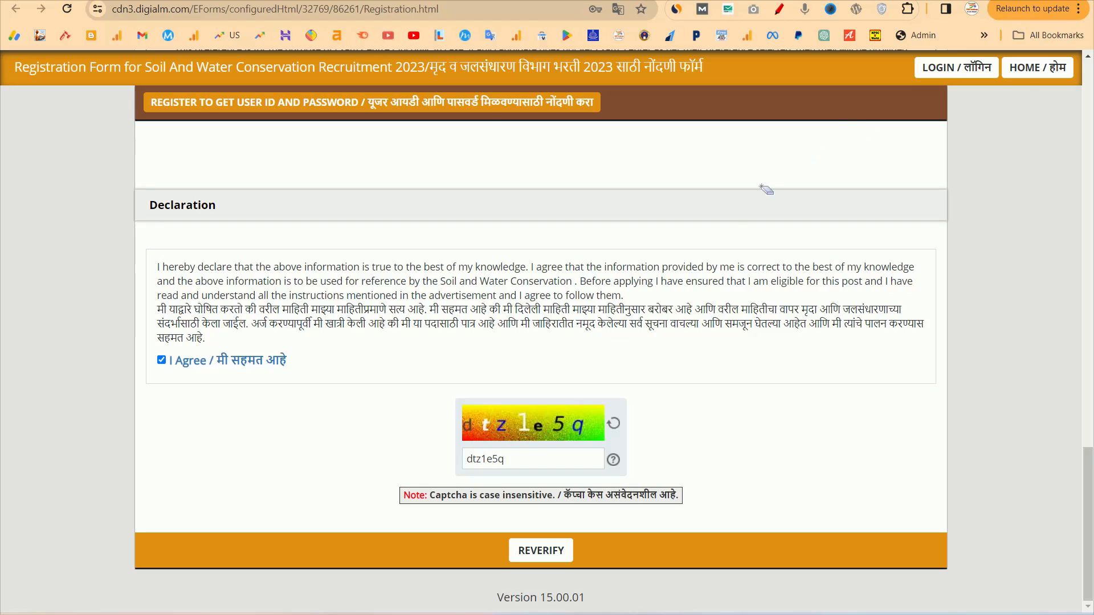
{"action": "key", "text": "p"}
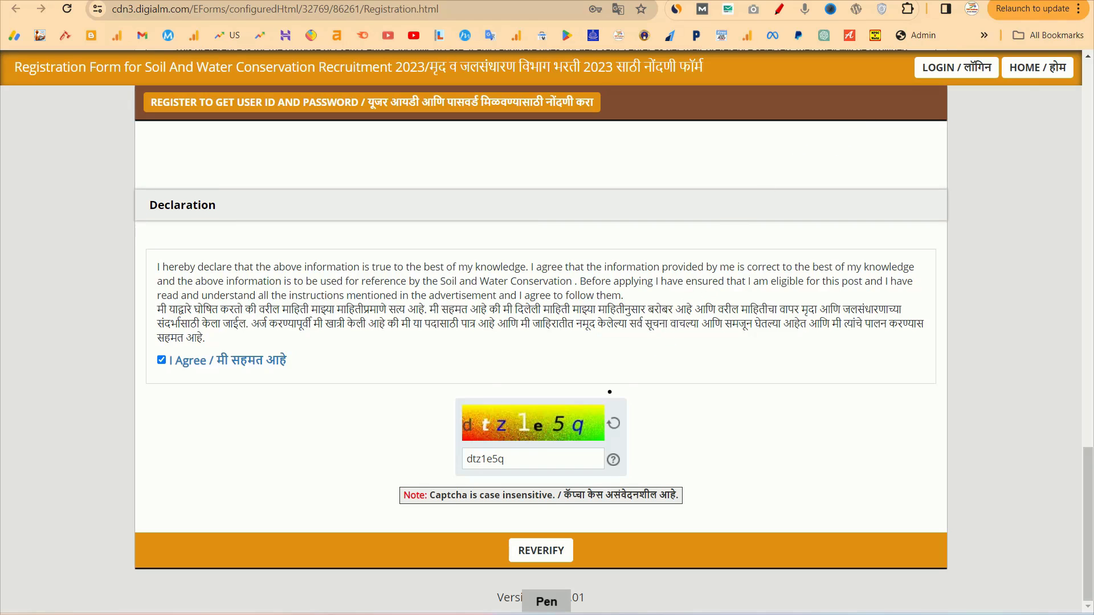
{"action": "mouse_move", "coordinate": [628, 398]}
{"action": "left_mouse_down"}
{"action": "mouse_move", "coordinate": [411, 468]}
{"action": "mouse_move", "coordinate": [577, 367]}
{"action": "left_mouse_up"}
{"action": "key", "text": "e"}
{"action": "left_click_drag", "start_coordinate": [696, 431], "coordinate": [596, 286]}
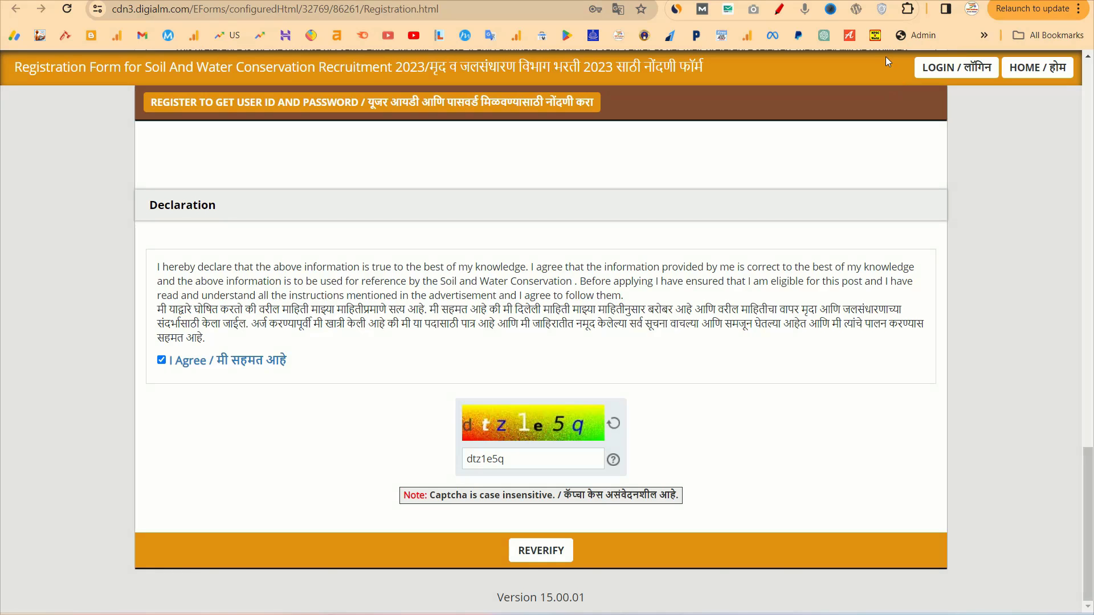
{"action": "left_click", "coordinate": [530, 555]}
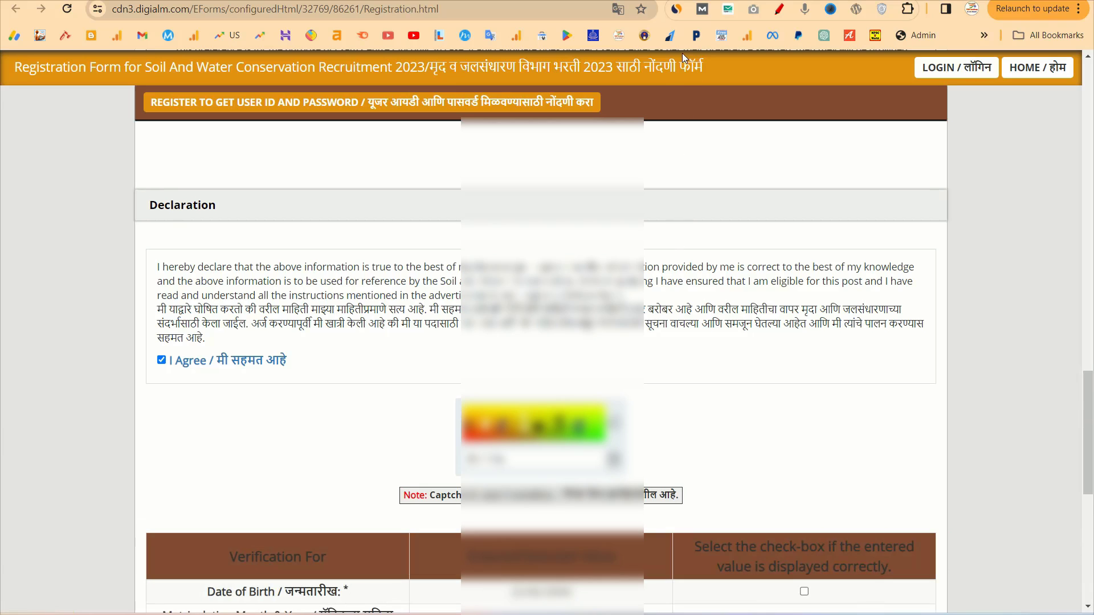
Tick the date of birth, matriculation date, exam centre, name and roll number rows
{"action": "scroll", "coordinate": [670, 375], "scroll_direction": "down", "scroll_amount": 8}
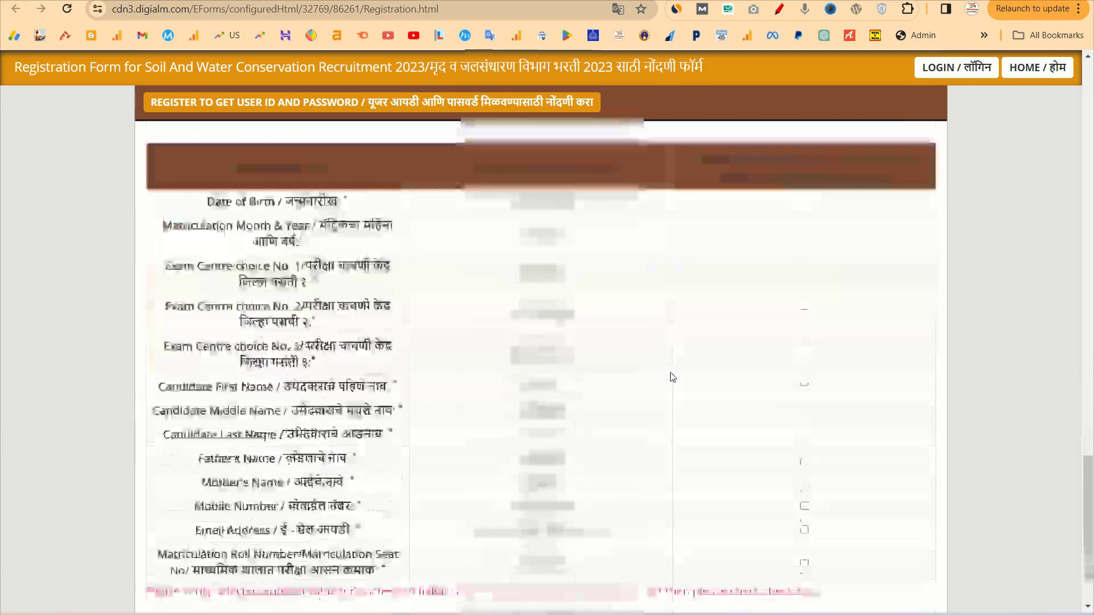
{"action": "scroll", "coordinate": [672, 376], "scroll_direction": "up", "scroll_amount": 1}
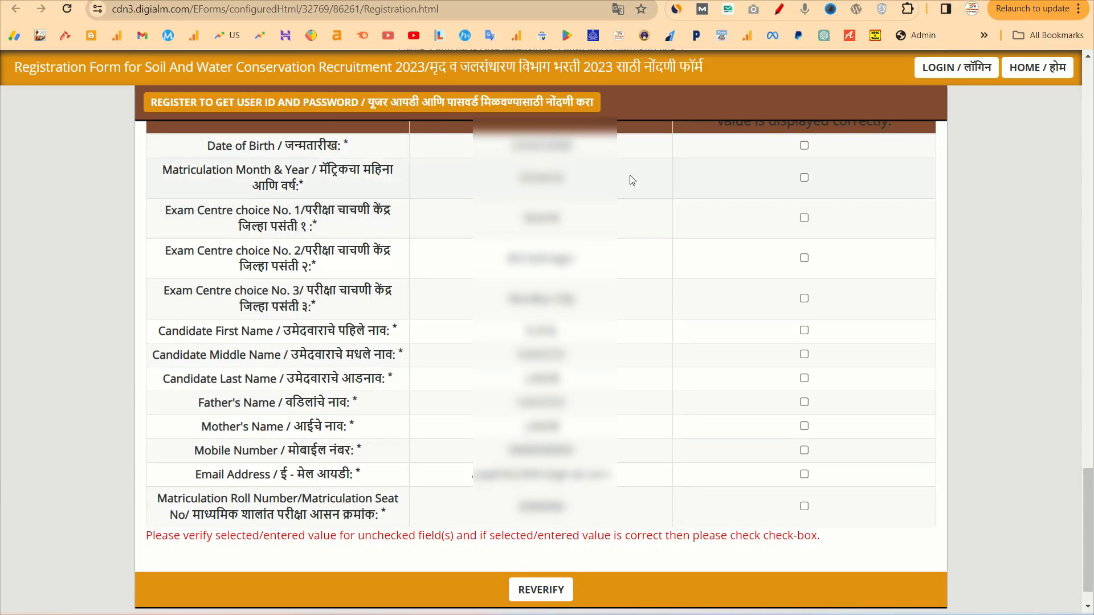
{"action": "left_click", "coordinate": [804, 145]}
{"action": "left_click", "coordinate": [804, 178]}
{"action": "left_click", "coordinate": [804, 219]}
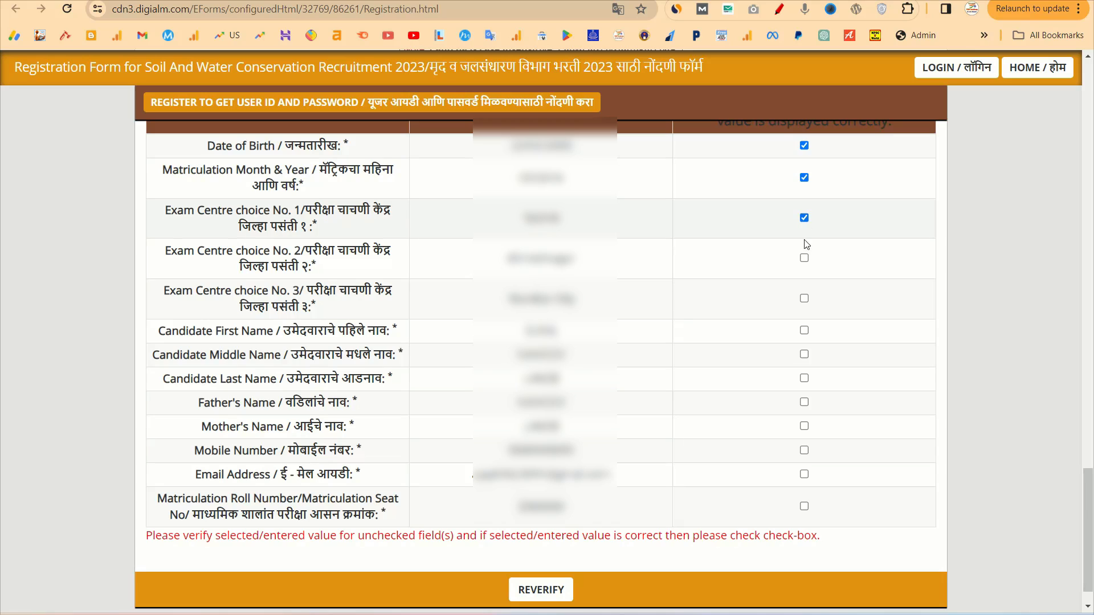
{"action": "left_click", "coordinate": [804, 258]}
{"action": "left_click", "coordinate": [804, 333]}
{"action": "left_click", "coordinate": [804, 355]}
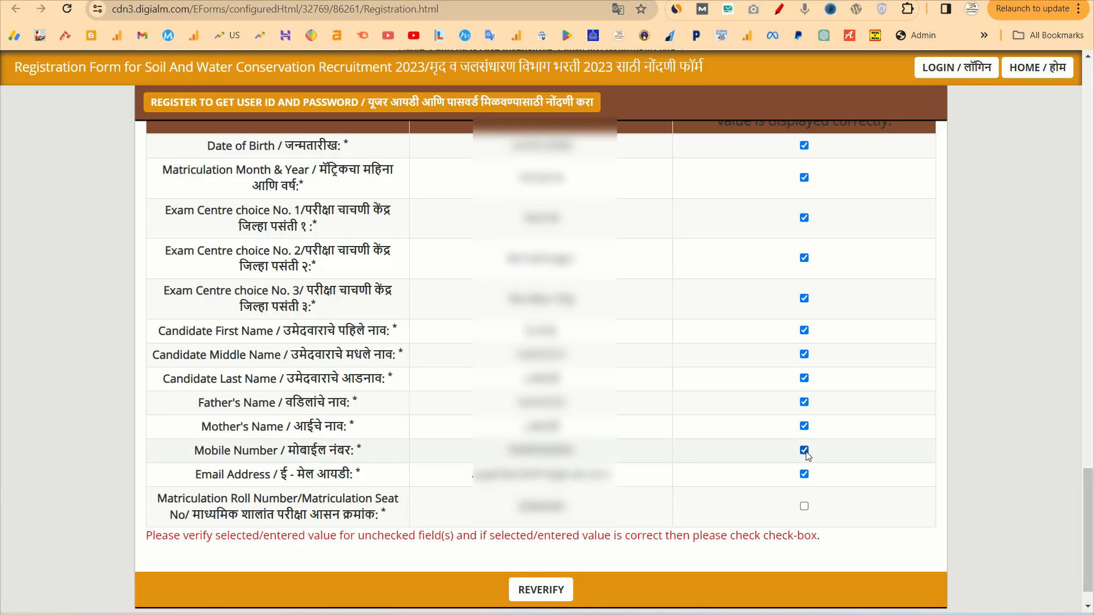
{"action": "left_click", "coordinate": [804, 507]}
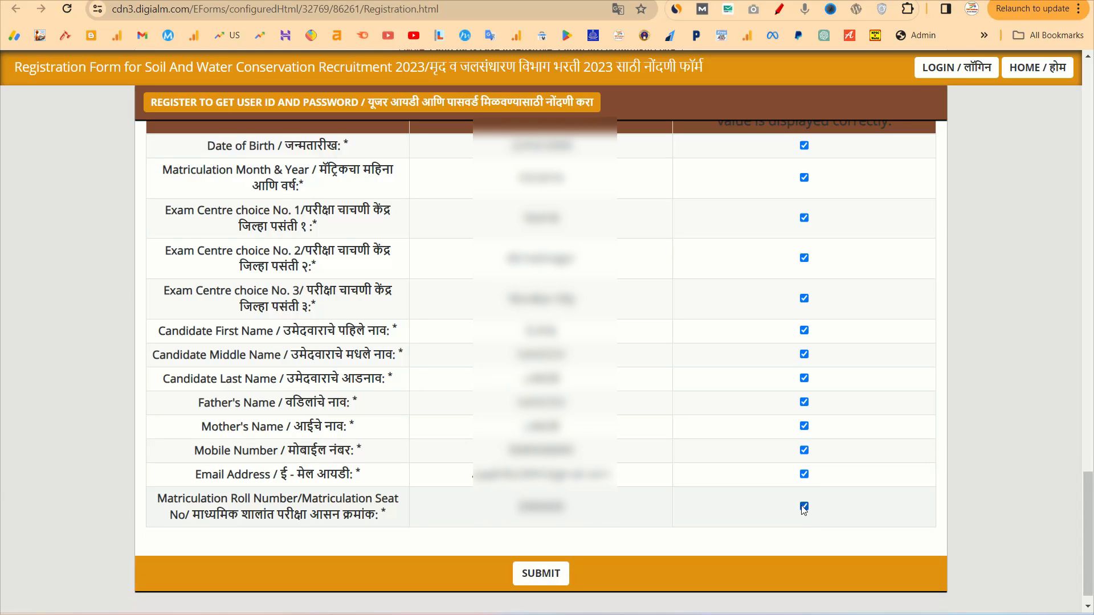
Submit the registration, accept the warning, note the registration number and close the confirmation
{"action": "left_click", "coordinate": [544, 573]}
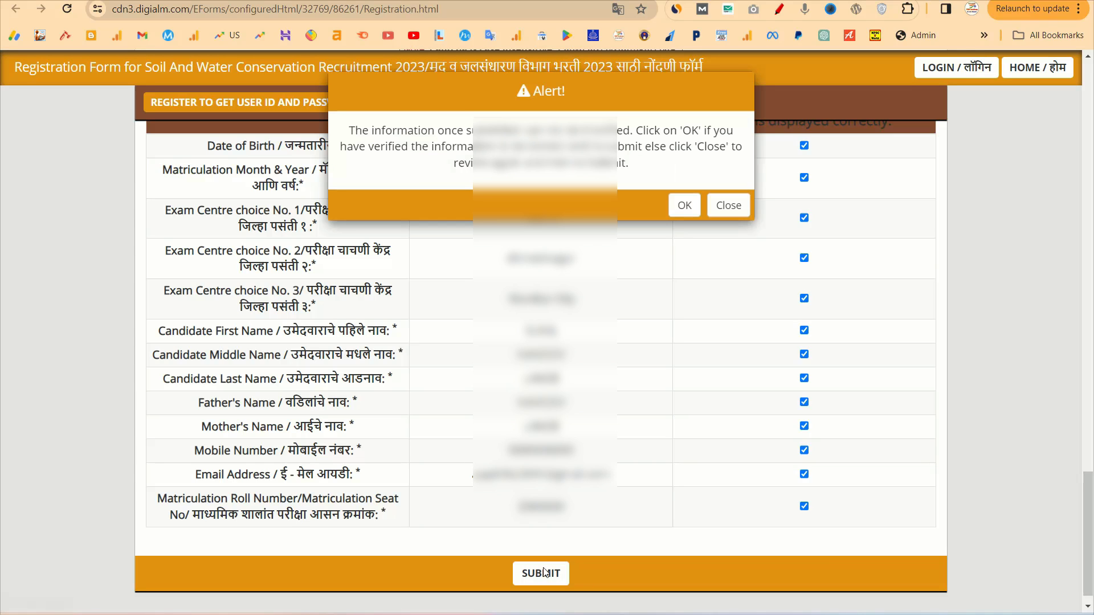
{"action": "left_click", "coordinate": [683, 205]}
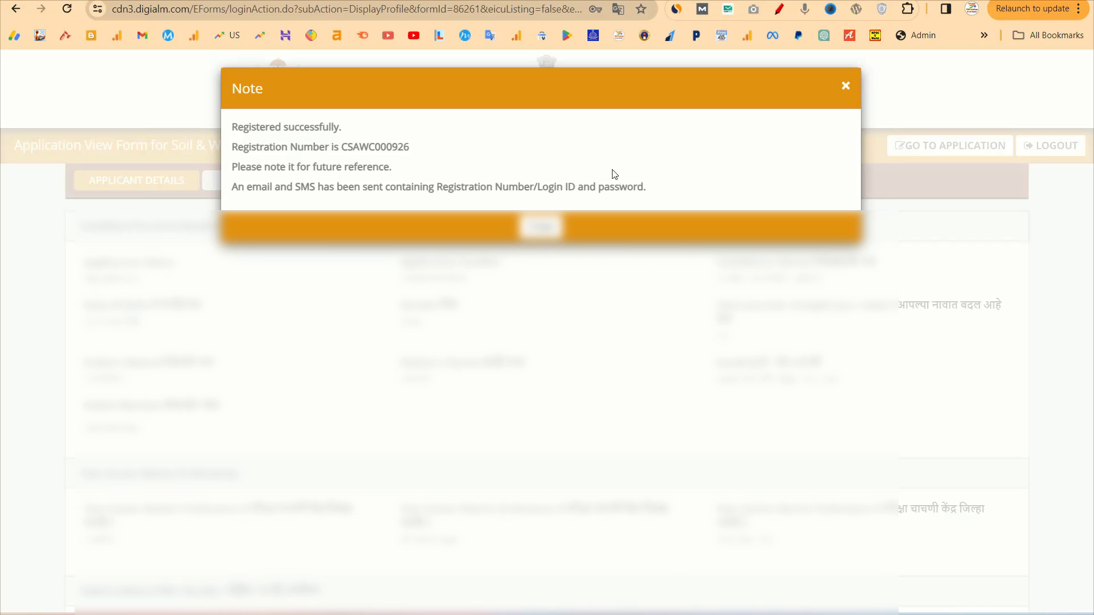
{"action": "left_click_drag", "start_coordinate": [669, 192], "coordinate": [415, 188]}
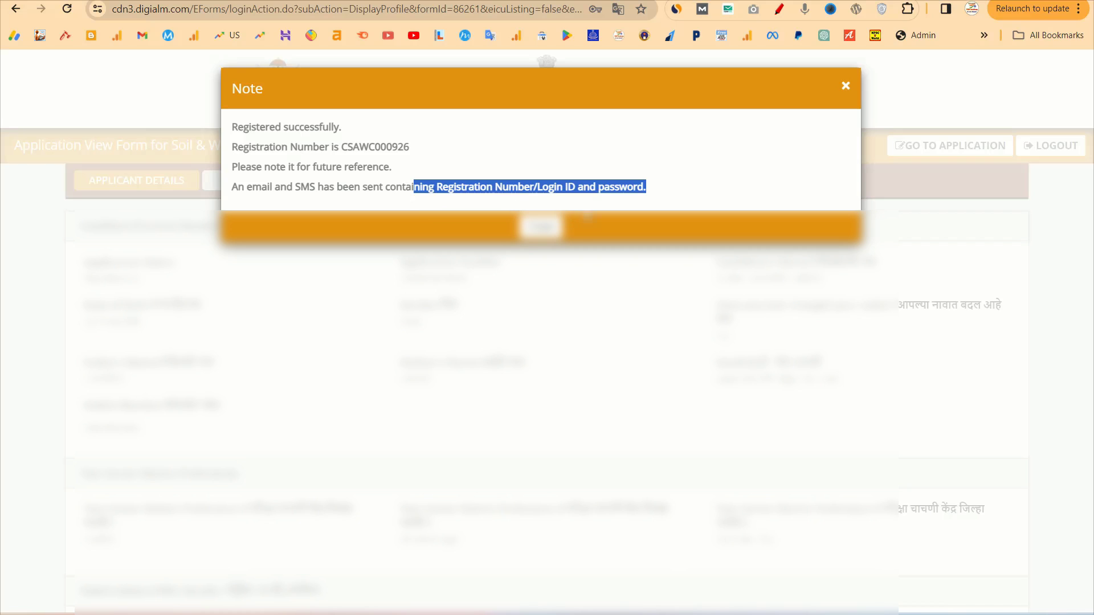
{"action": "left_click", "coordinate": [591, 209]}
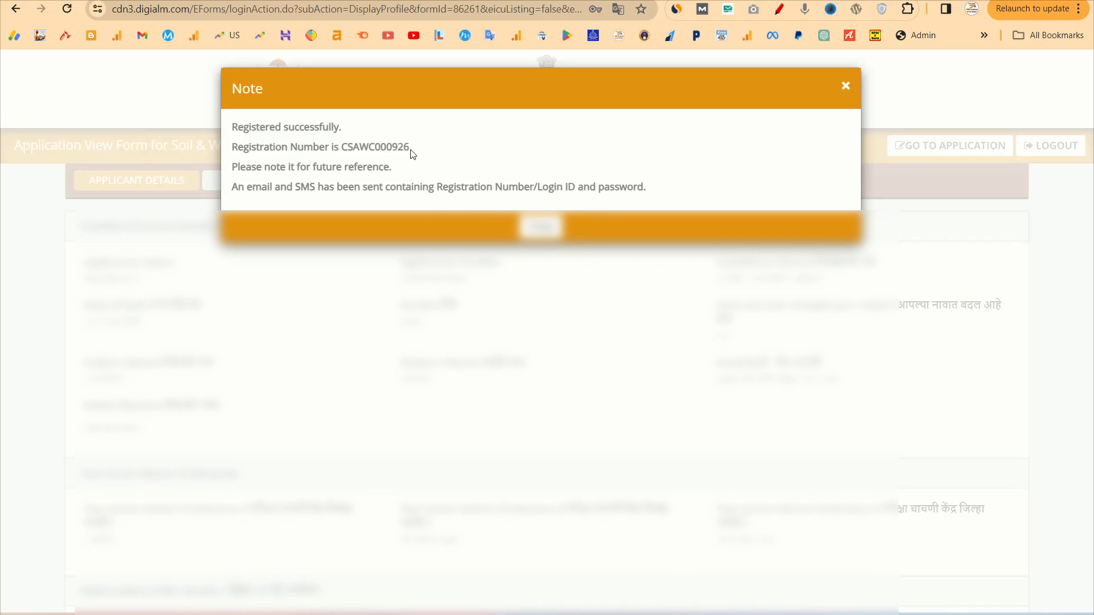
{"action": "left_click_drag", "start_coordinate": [410, 148], "coordinate": [344, 149]}
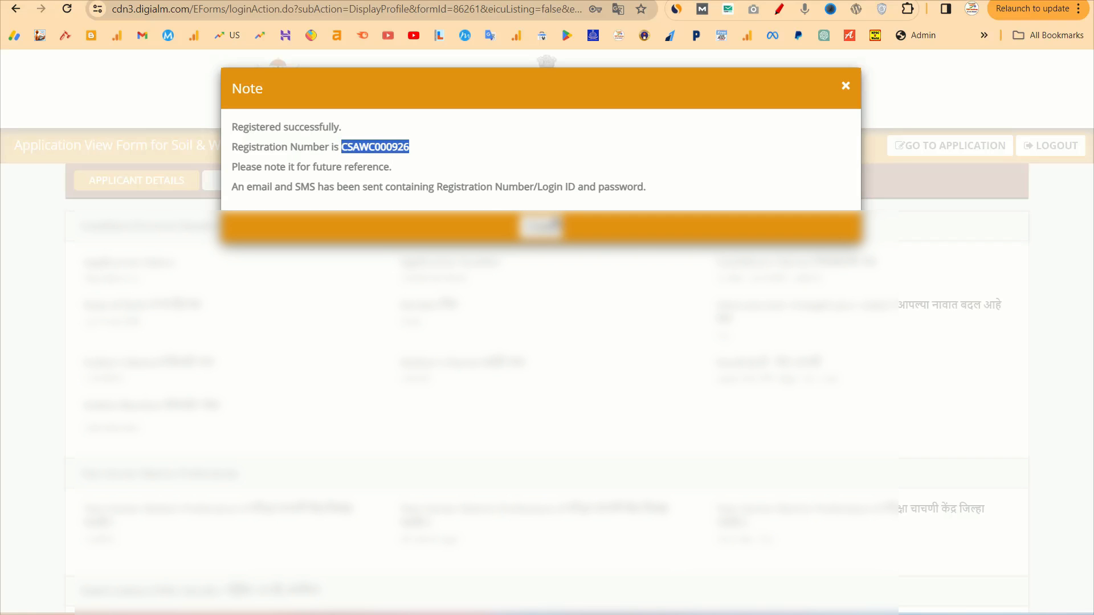
{"action": "left_click", "coordinate": [541, 226]}
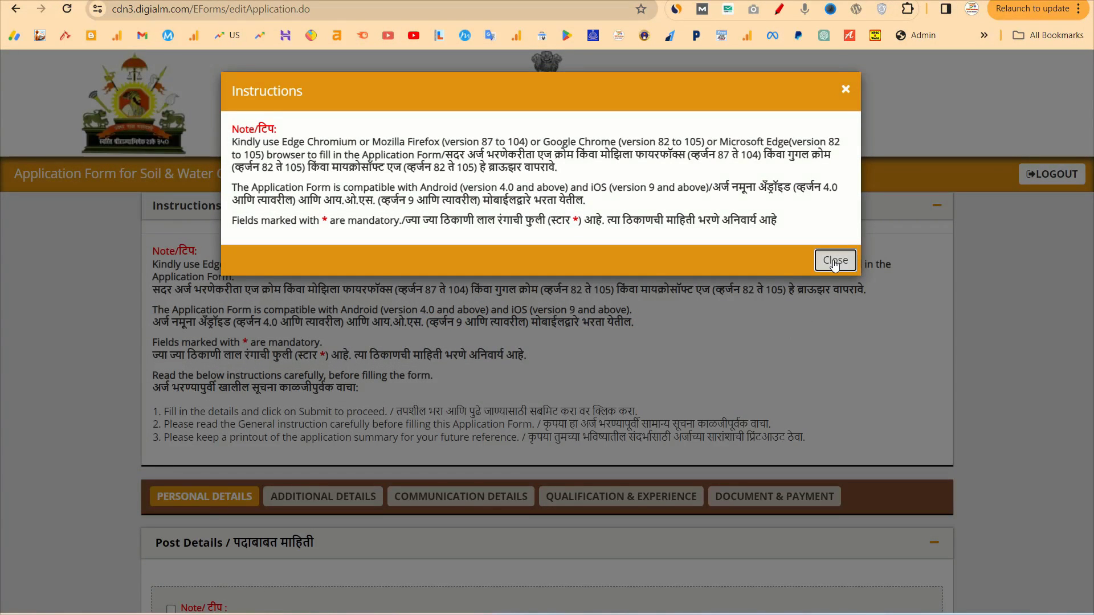
Close the instructions notice and select Water Conservation Officer (Group B Non Gazetted) as the post
{"action": "left_click", "coordinate": [834, 261]}
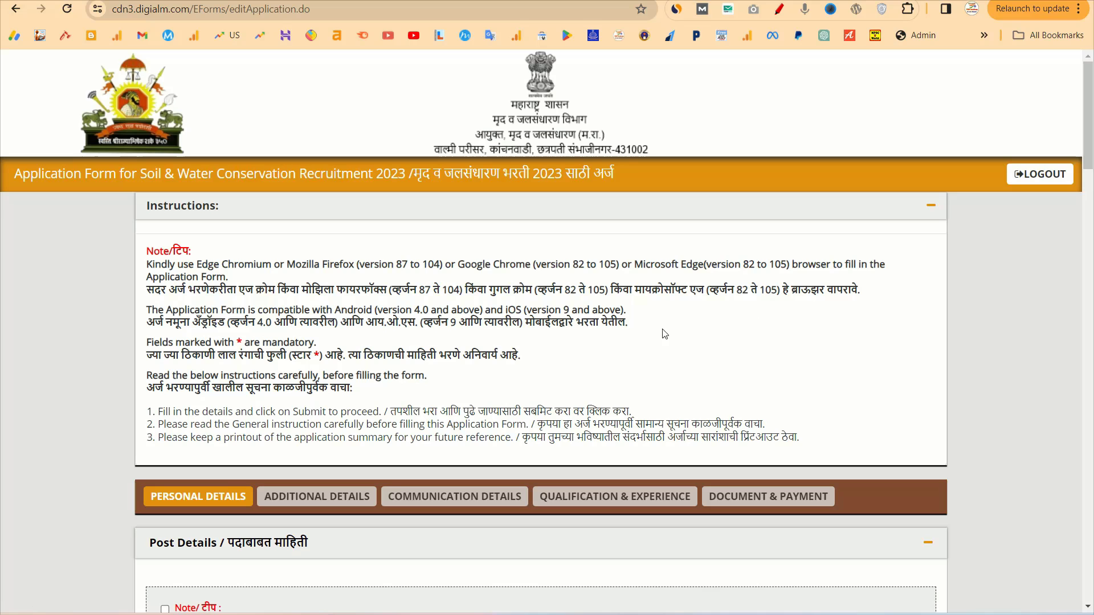
{"action": "scroll", "coordinate": [560, 411], "scroll_direction": "down", "scroll_amount": 2}
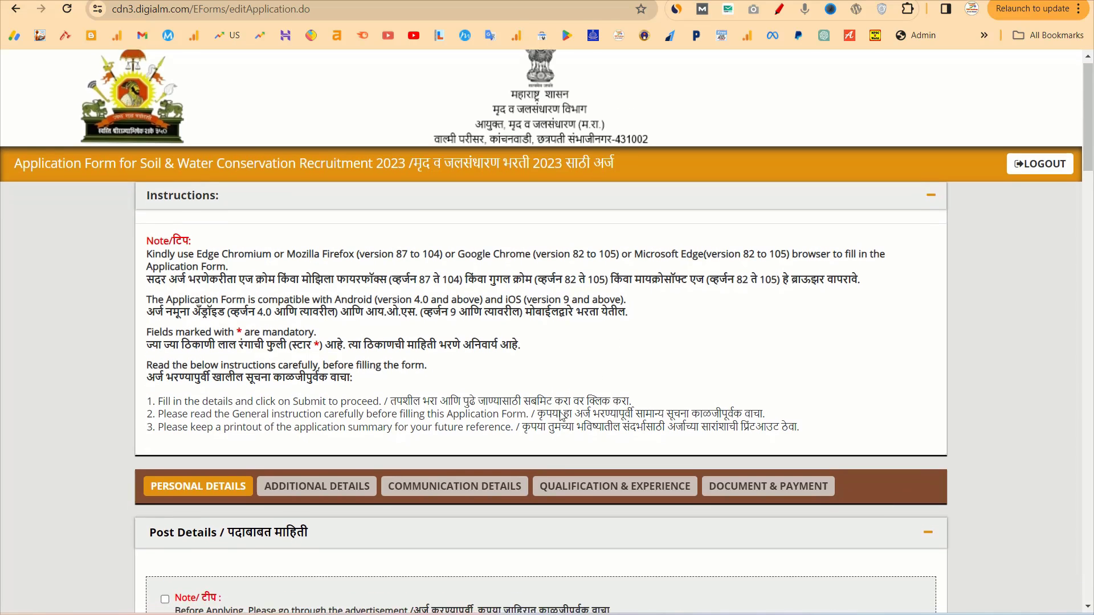
{"action": "scroll", "coordinate": [560, 411], "scroll_direction": "down", "scroll_amount": 2}
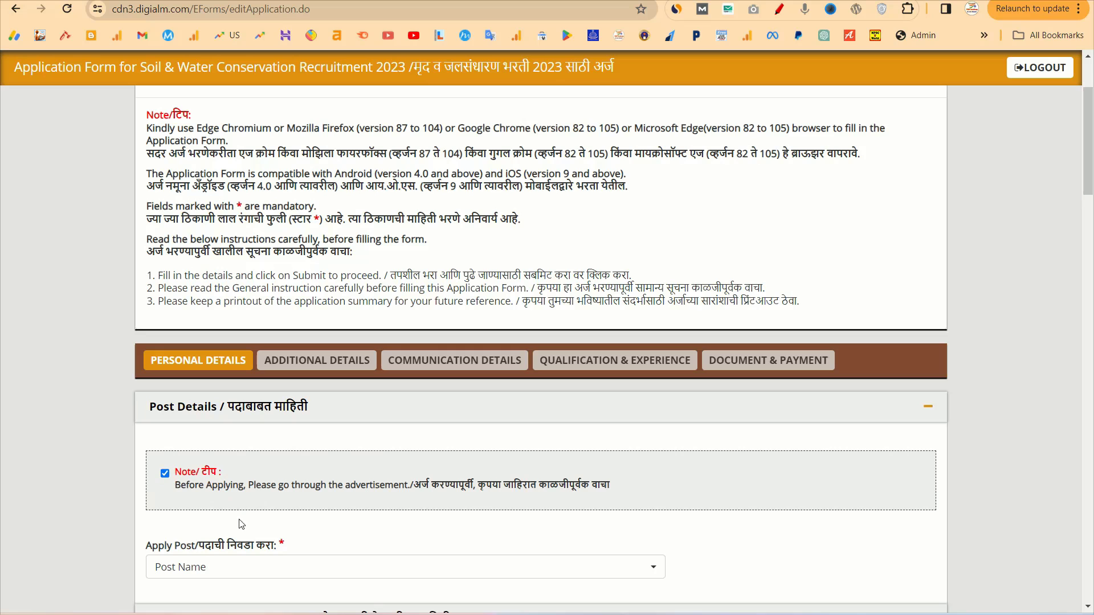
{"action": "scroll", "coordinate": [314, 534], "scroll_direction": "down", "scroll_amount": 1}
{"action": "scroll", "coordinate": [313, 534], "scroll_direction": "down", "scroll_amount": 1}
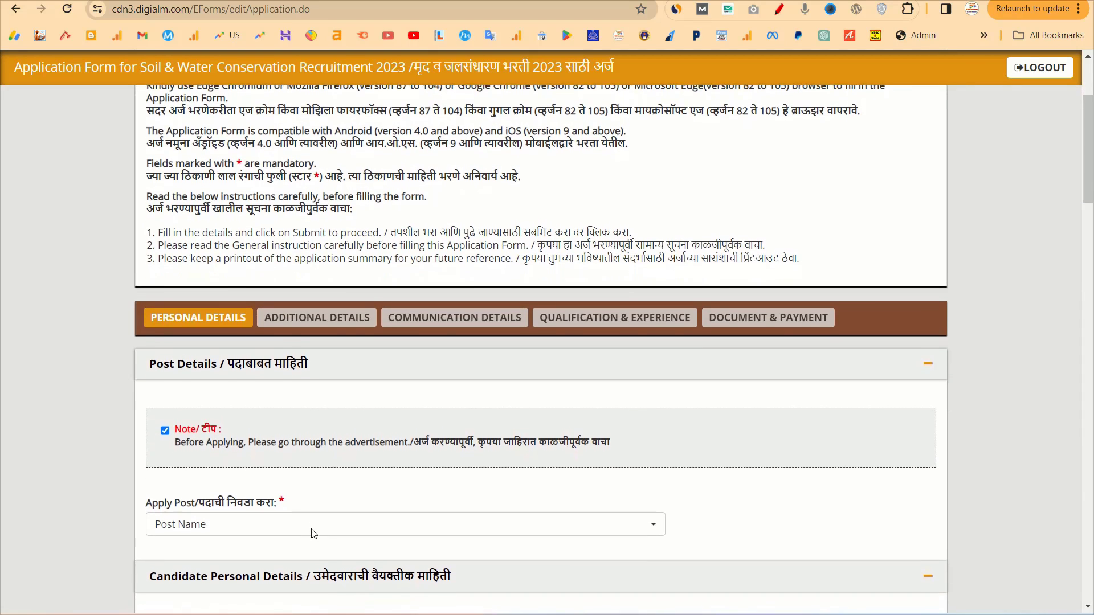
{"action": "left_click", "coordinate": [322, 523]}
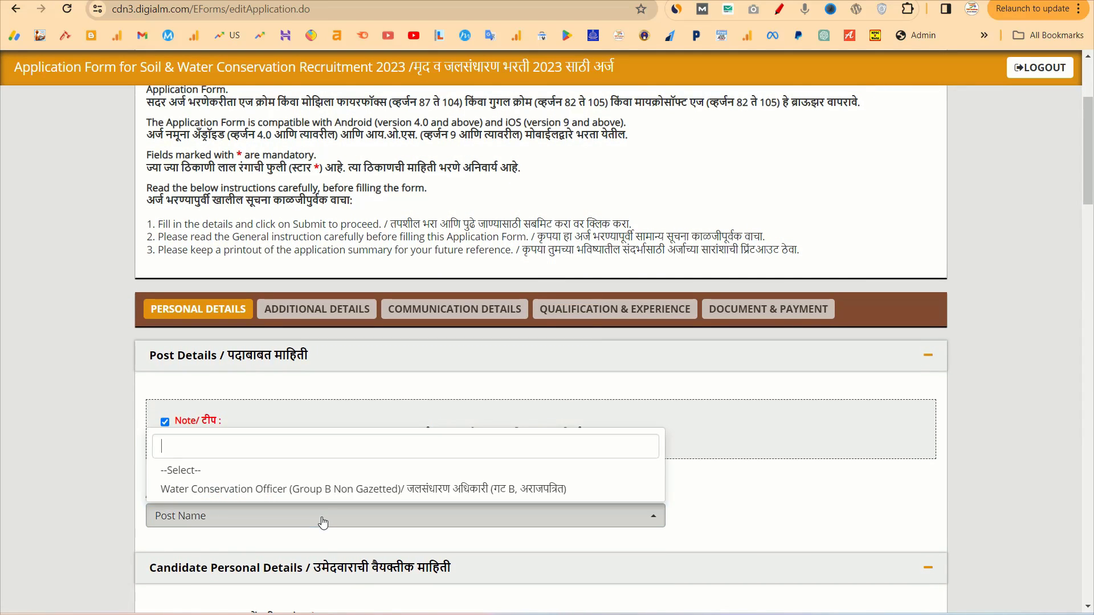
{"action": "left_click", "coordinate": [260, 491]}
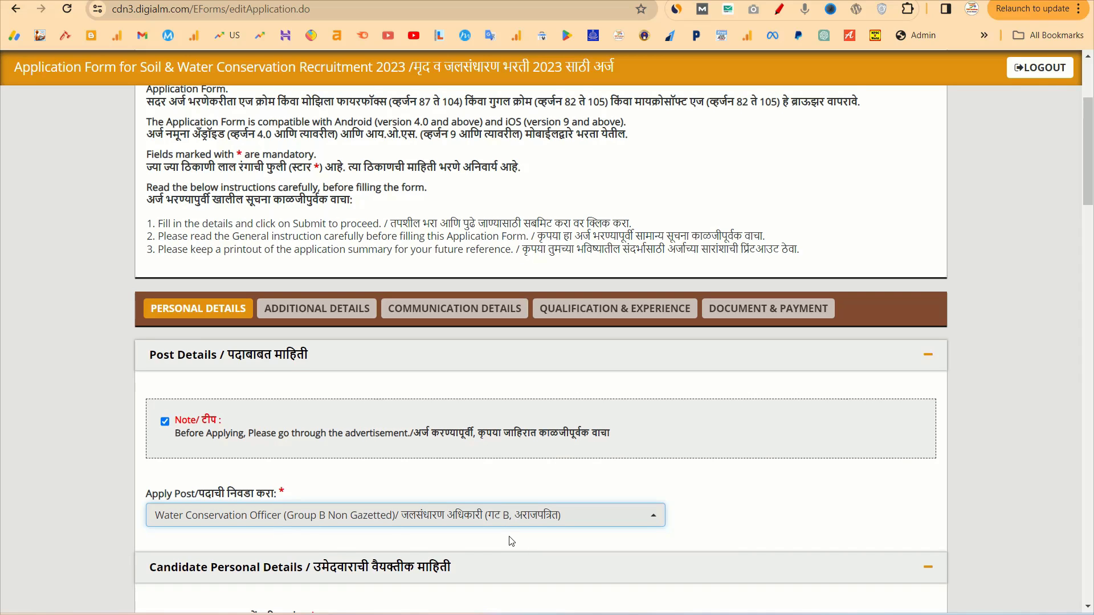
{"action": "scroll", "coordinate": [515, 542], "scroll_direction": "down", "scroll_amount": 1}
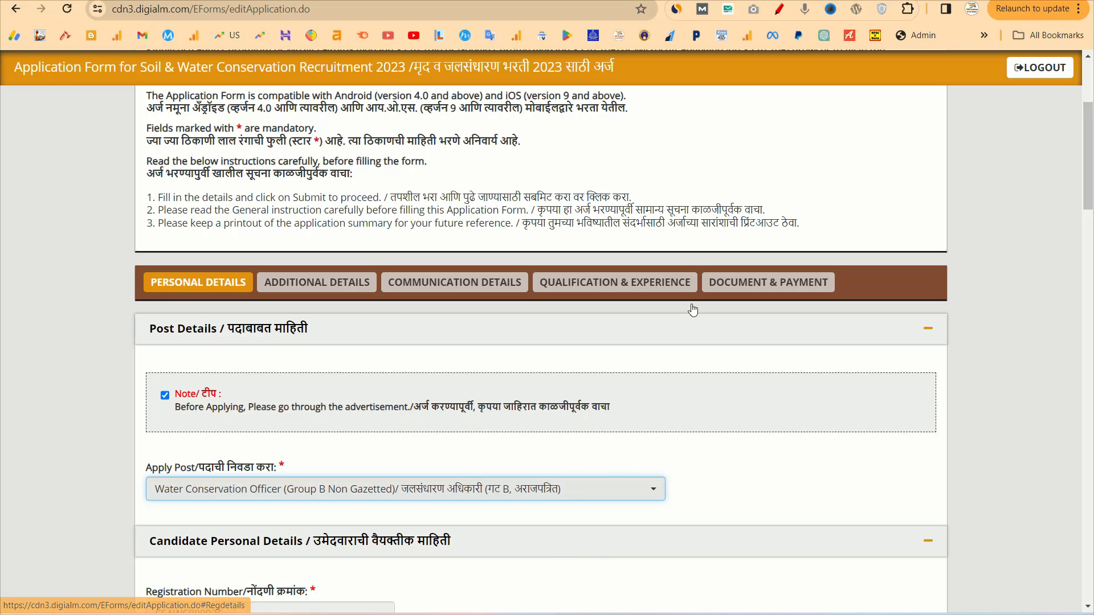
Set nationality to Indian and Maharashtra domicile to Yes
{"action": "scroll", "coordinate": [720, 92], "scroll_direction": "down", "scroll_amount": 15}
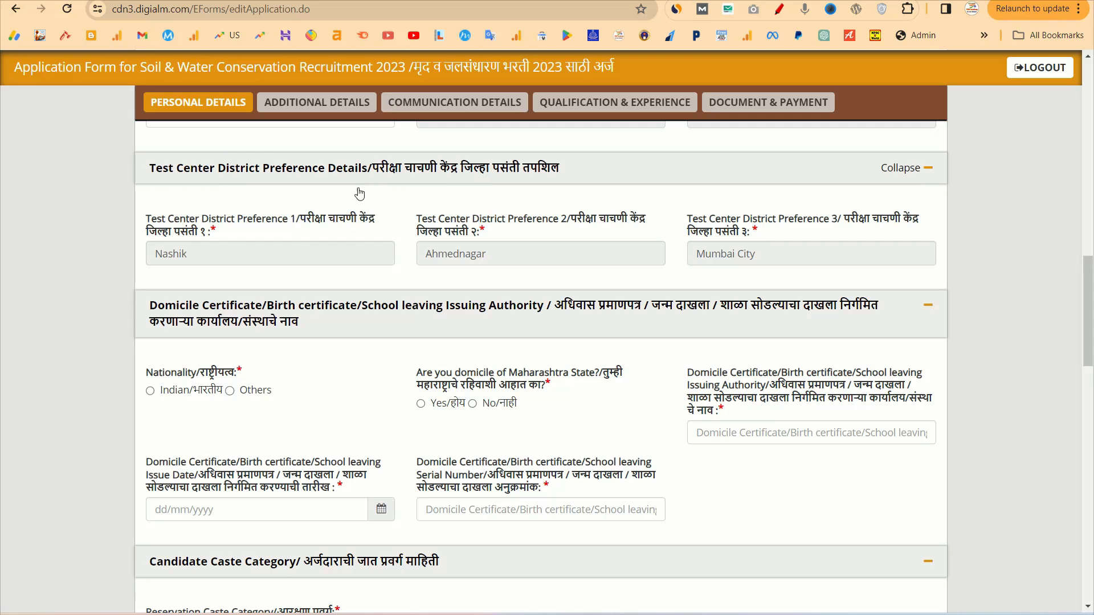
{"action": "scroll", "coordinate": [423, 322], "scroll_direction": "down", "scroll_amount": 1}
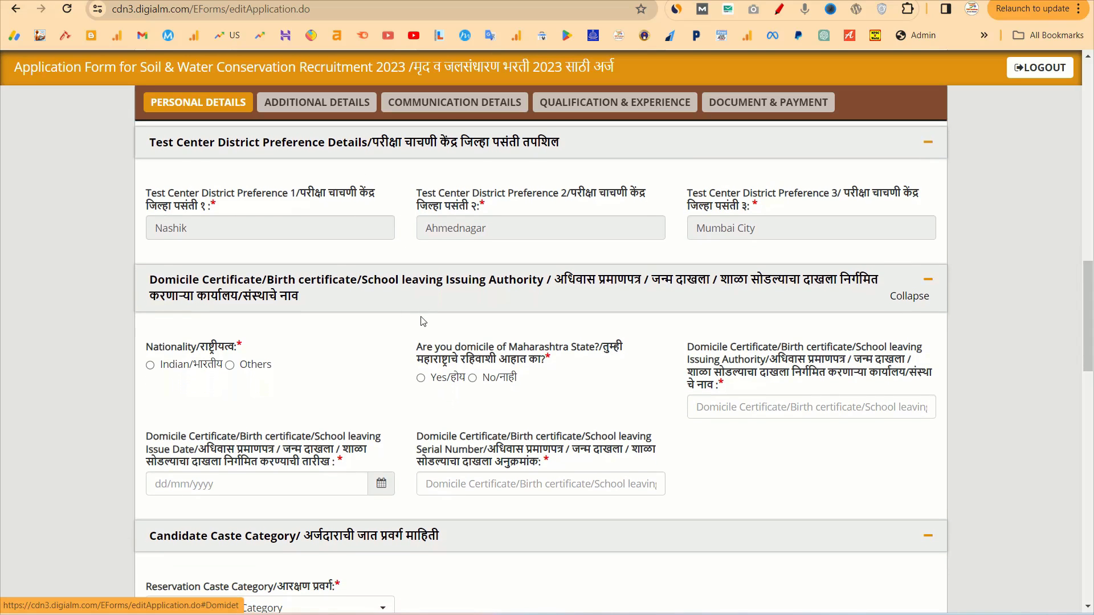
{"action": "scroll", "coordinate": [629, 278], "scroll_direction": "down", "scroll_amount": 1}
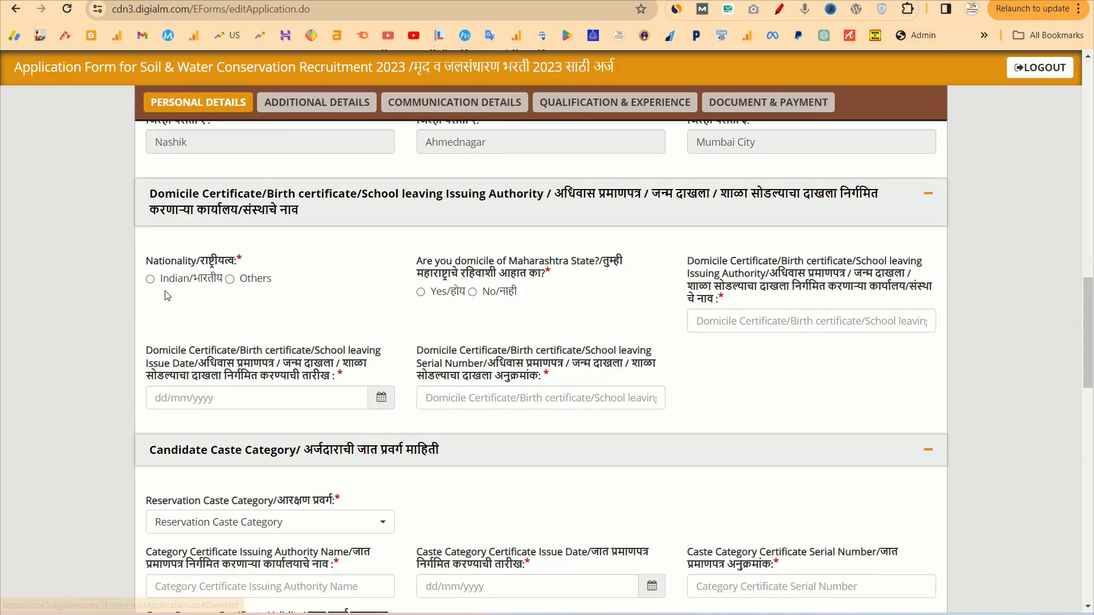
{"action": "left_click", "coordinate": [200, 283]}
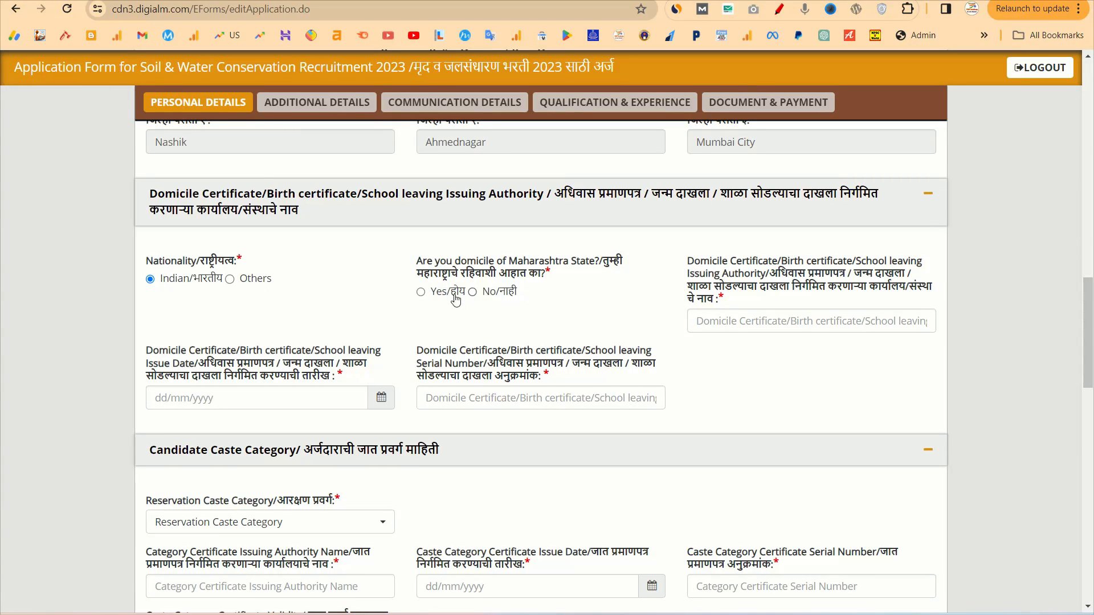
{"action": "left_click", "coordinate": [433, 297]}
Enter TAHSIL as the domicile certificate issuing authority
{"action": "left_click_drag", "start_coordinate": [687, 261], "coordinate": [775, 259]}
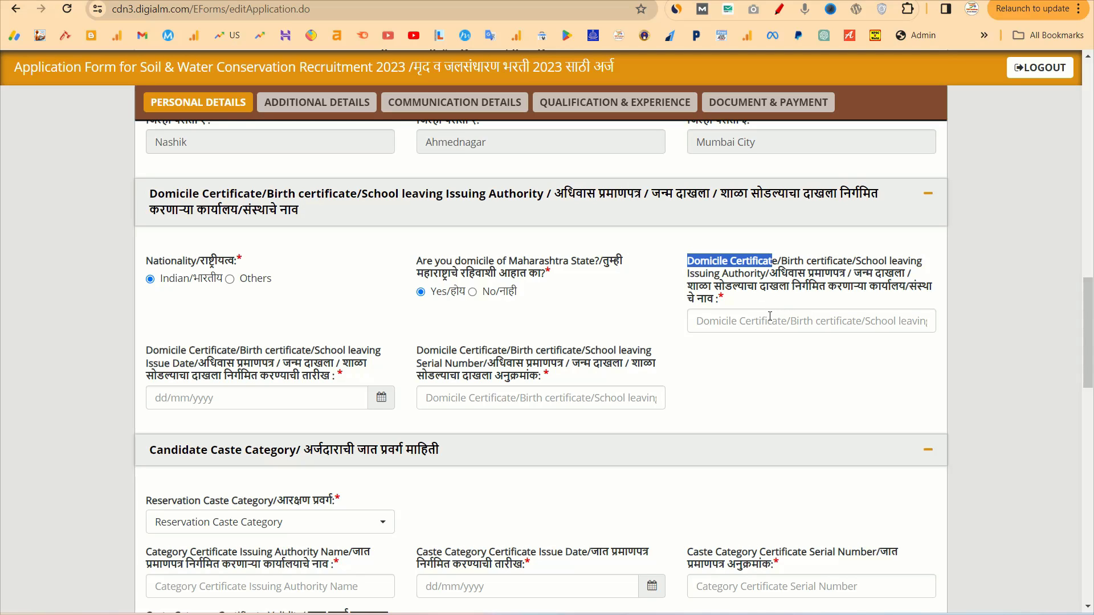
{"action": "left_click", "coordinate": [770, 317]}
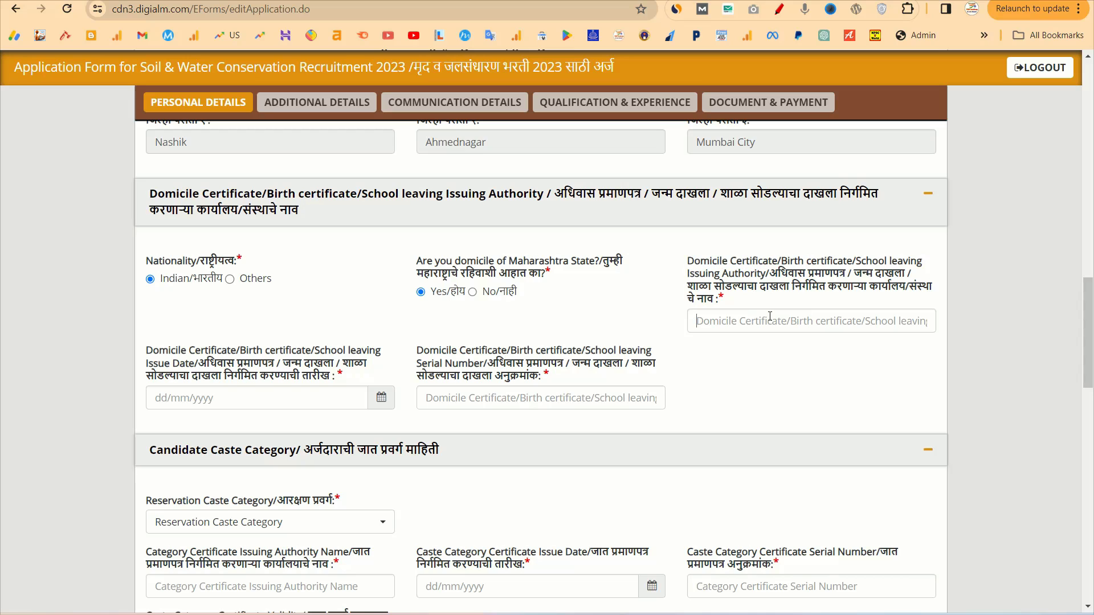
{"action": "mouse_move", "coordinate": [782, 264]}
{"action": "left_mouse_down"}
{"action": "mouse_move", "coordinate": [688, 261]}
{"action": "mouse_move", "coordinate": [911, 262]}
{"action": "mouse_move", "coordinate": [769, 275]}
{"action": "left_mouse_up"}
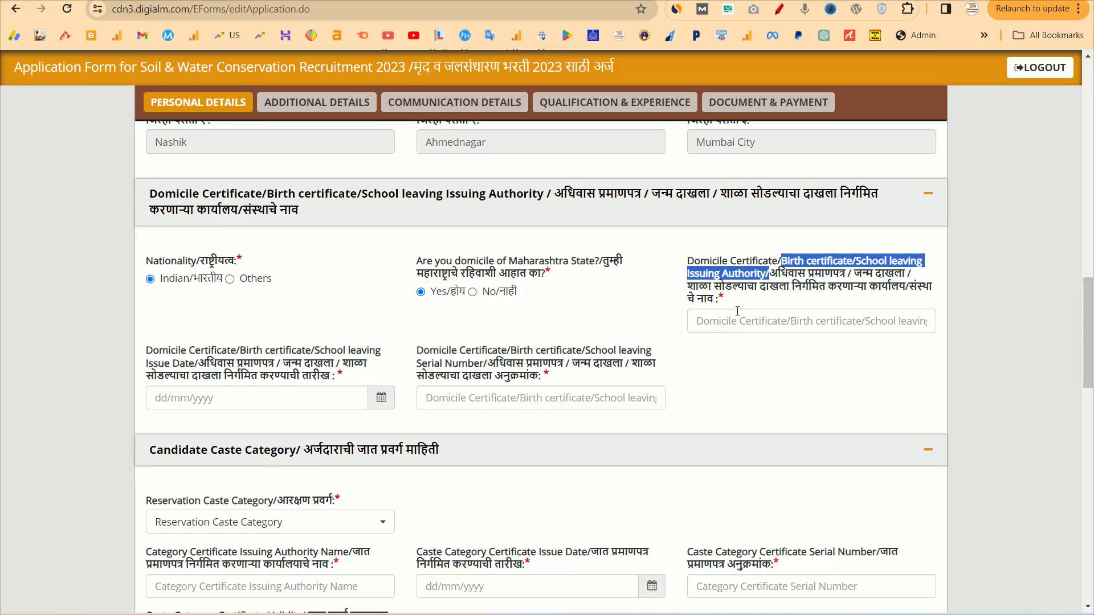
{"action": "left_click_drag", "start_coordinate": [689, 263], "coordinate": [769, 275]}
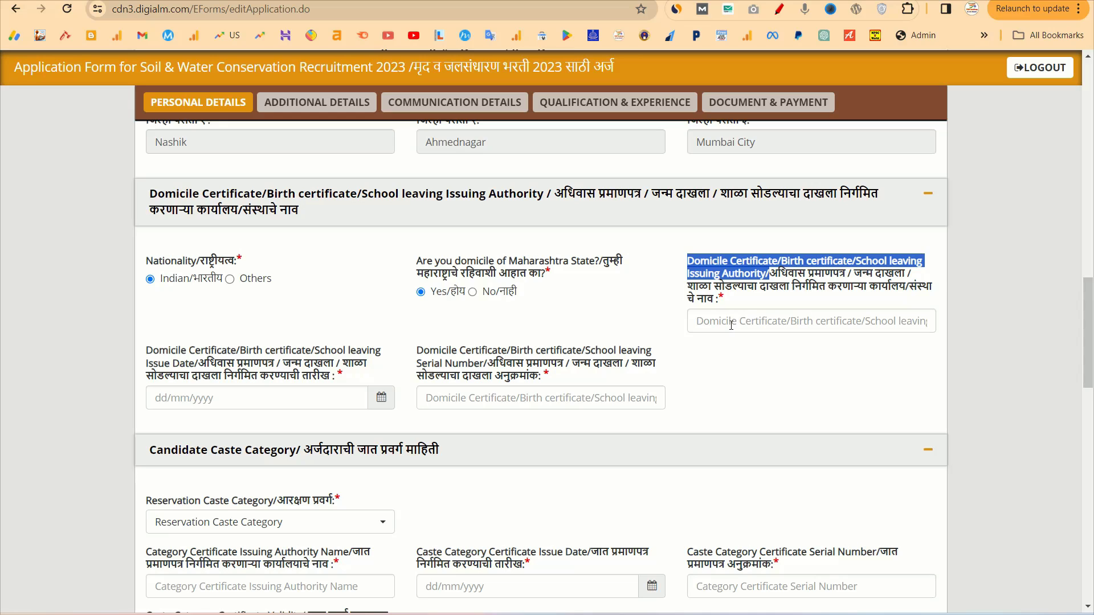
{"action": "left_click", "coordinate": [726, 323]}
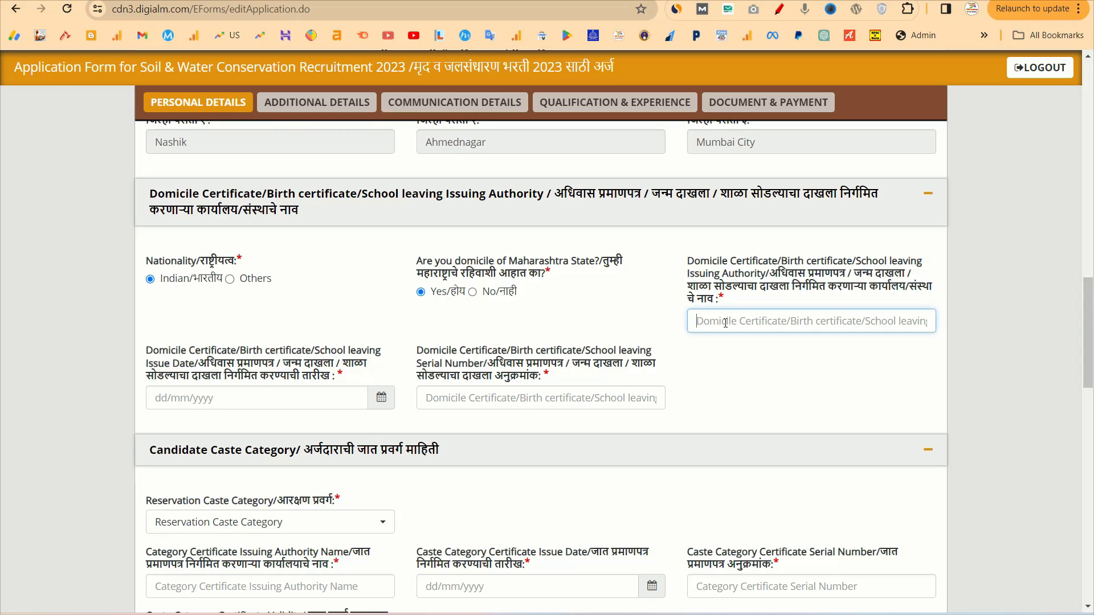
{"action": "type", "text": "T"}
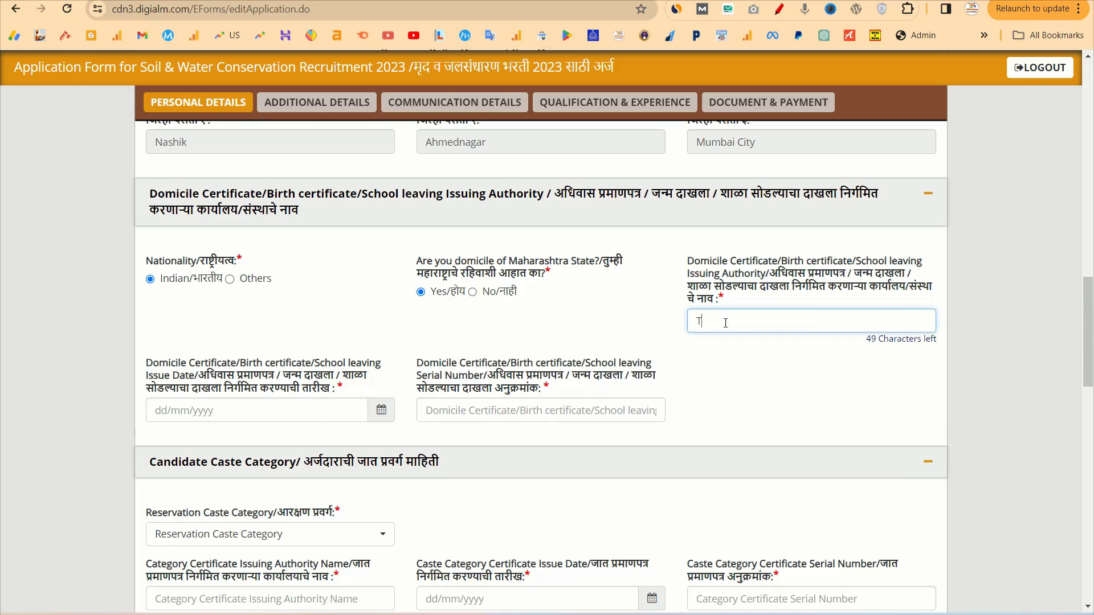
{"action": "type", "text": "AHSIL"}
{"action": "scroll", "coordinate": [257, 416], "scroll_direction": "down", "scroll_amount": 1}
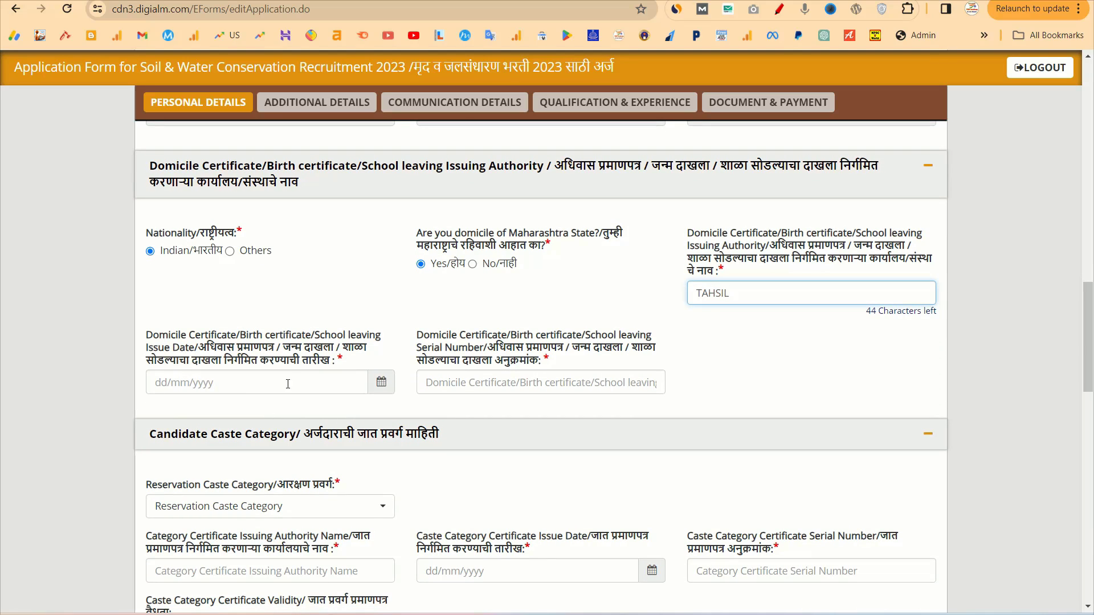
Set the domicile certificate issue date to 26/07/2011 in the calendar
{"action": "left_click", "coordinate": [381, 383]}
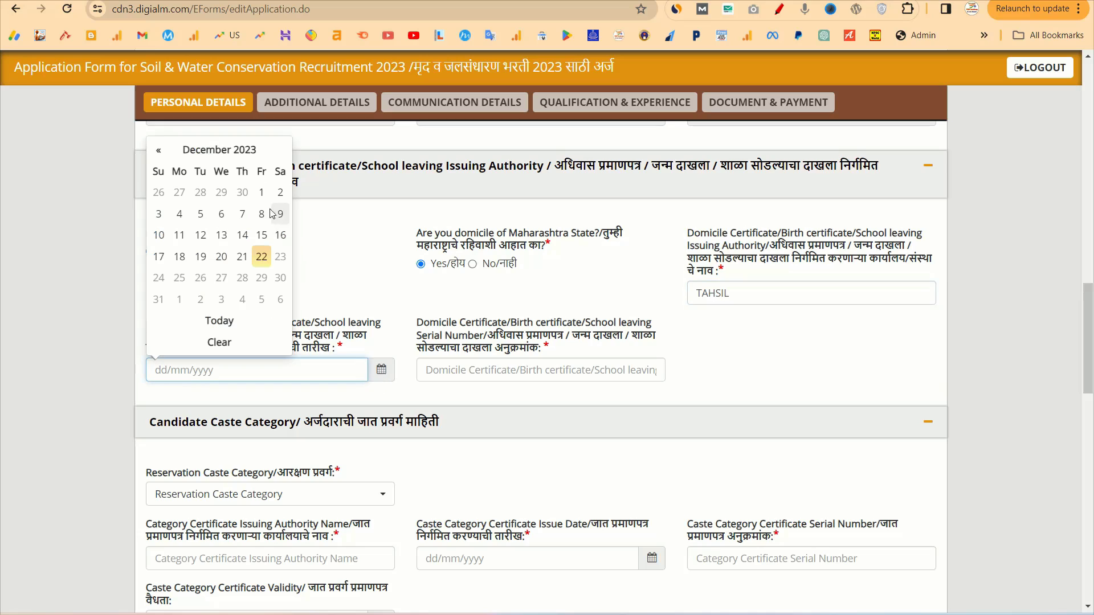
{"action": "left_click", "coordinate": [216, 150]}
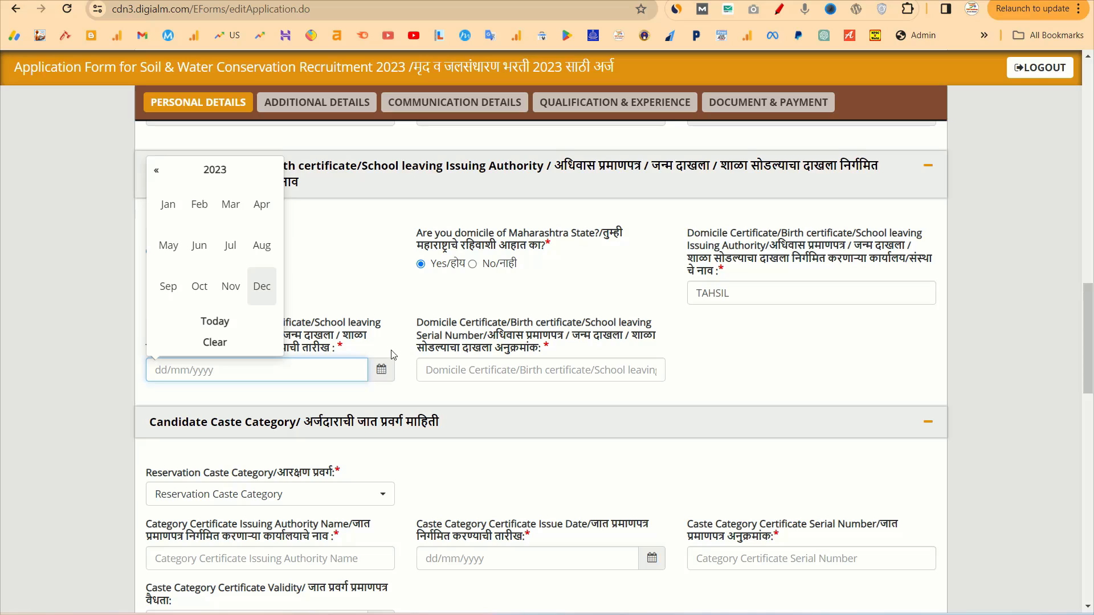
{"action": "left_click", "coordinate": [219, 171]}
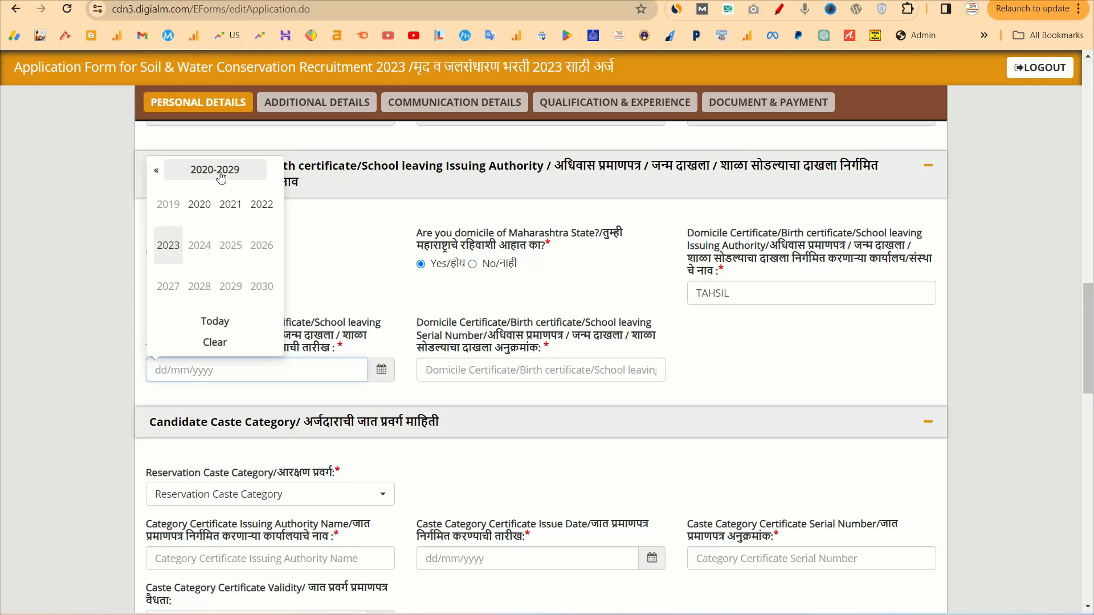
{"action": "left_click", "coordinate": [158, 171]}
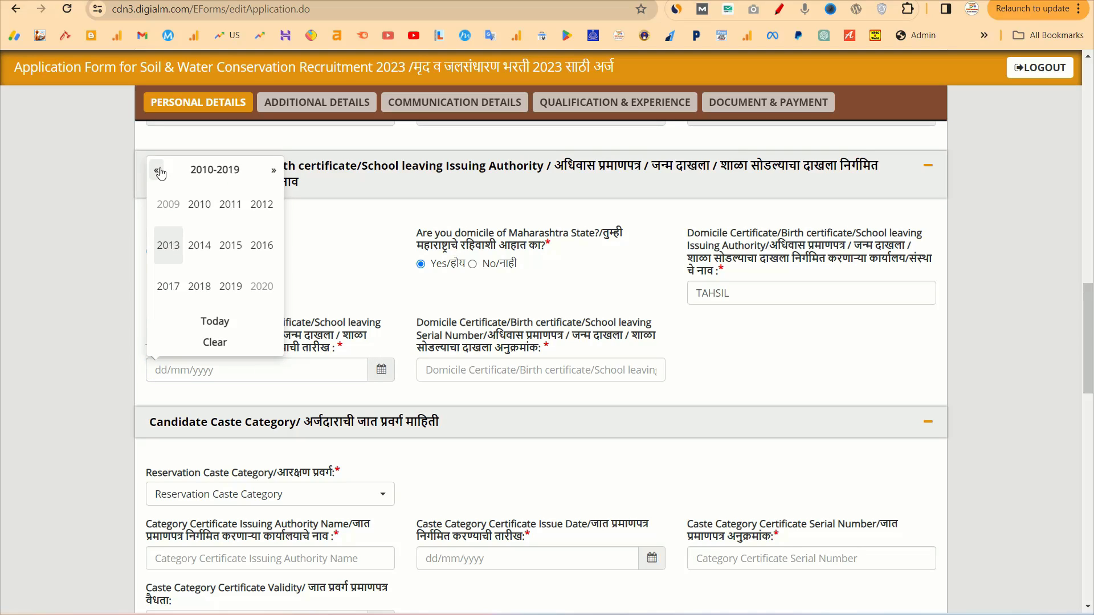
{"action": "left_click", "coordinate": [235, 212]}
{"action": "left_click", "coordinate": [229, 246]}
{"action": "left_click", "coordinate": [200, 278]}
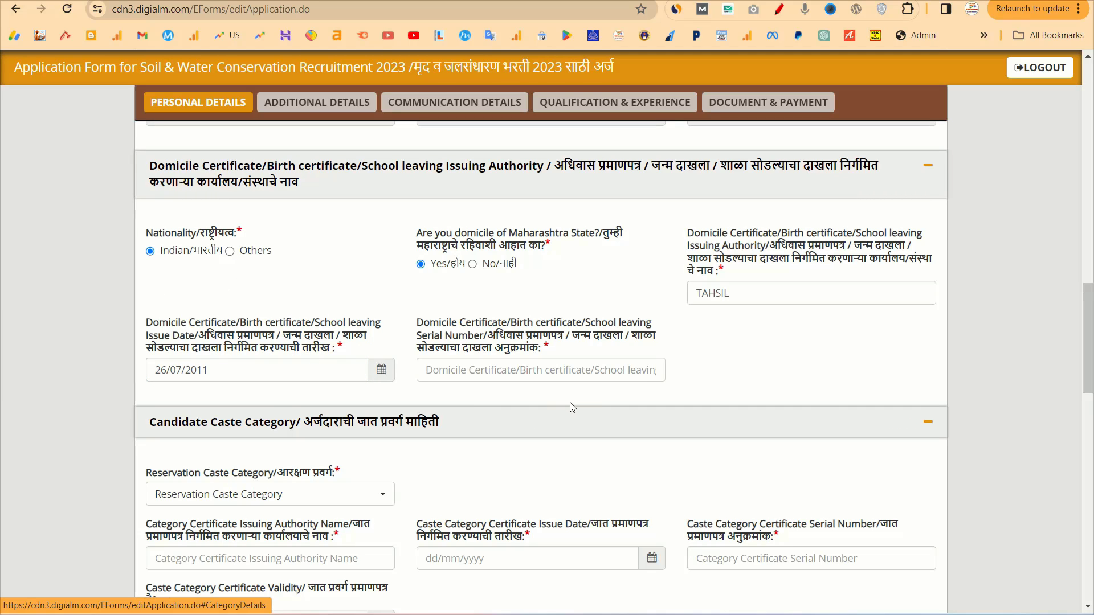
Enter the domicile certificate's serial number
{"action": "left_click", "coordinate": [498, 370]}
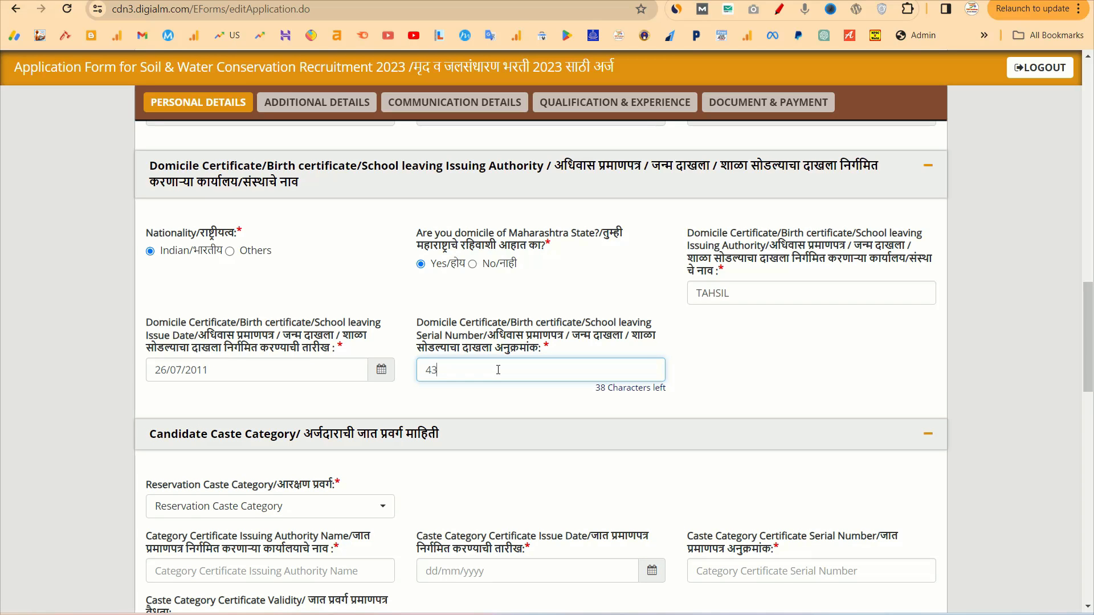
{"action": "scroll", "coordinate": [498, 370], "scroll_direction": "down", "scroll_amount": 5}
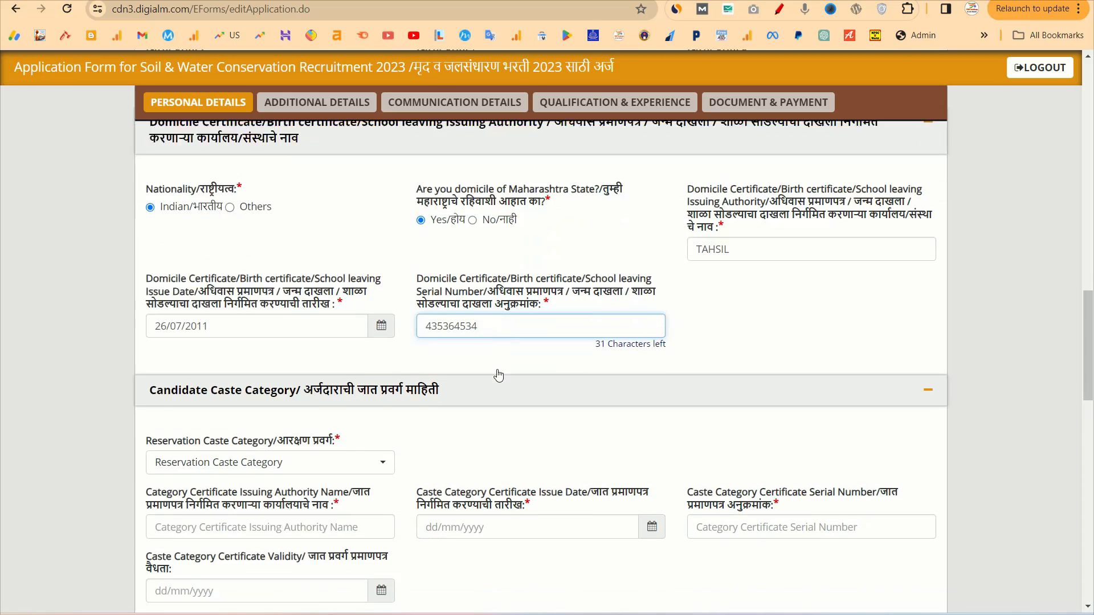
{"action": "scroll", "coordinate": [361, 291], "scroll_direction": "up", "scroll_amount": 1}
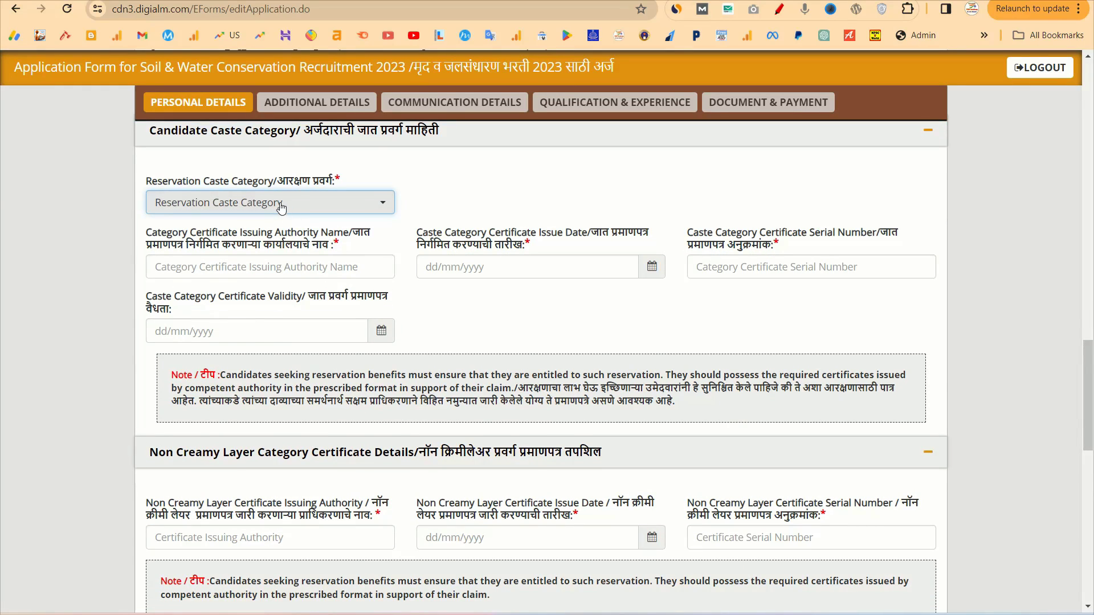
{"action": "left_click", "coordinate": [281, 204]}
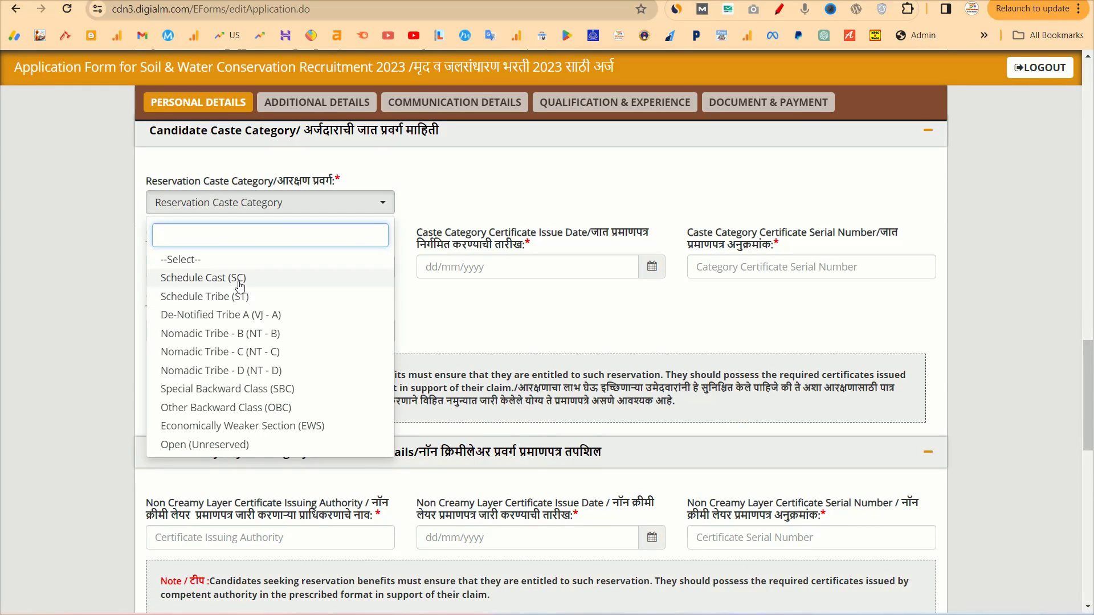
{"action": "left_click", "coordinate": [262, 278]}
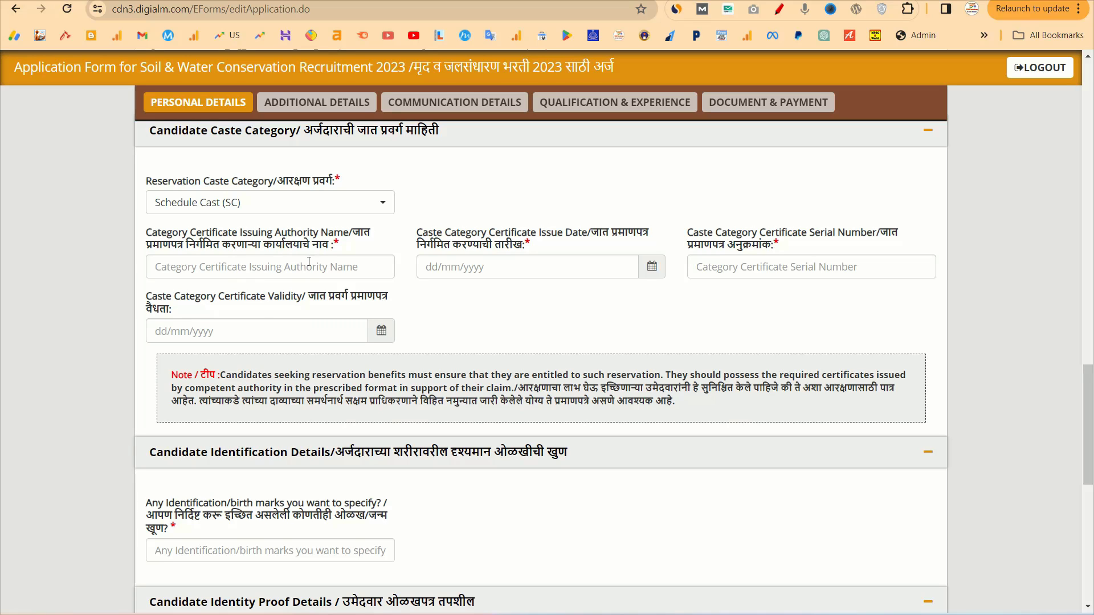
{"action": "left_click", "coordinate": [311, 204]}
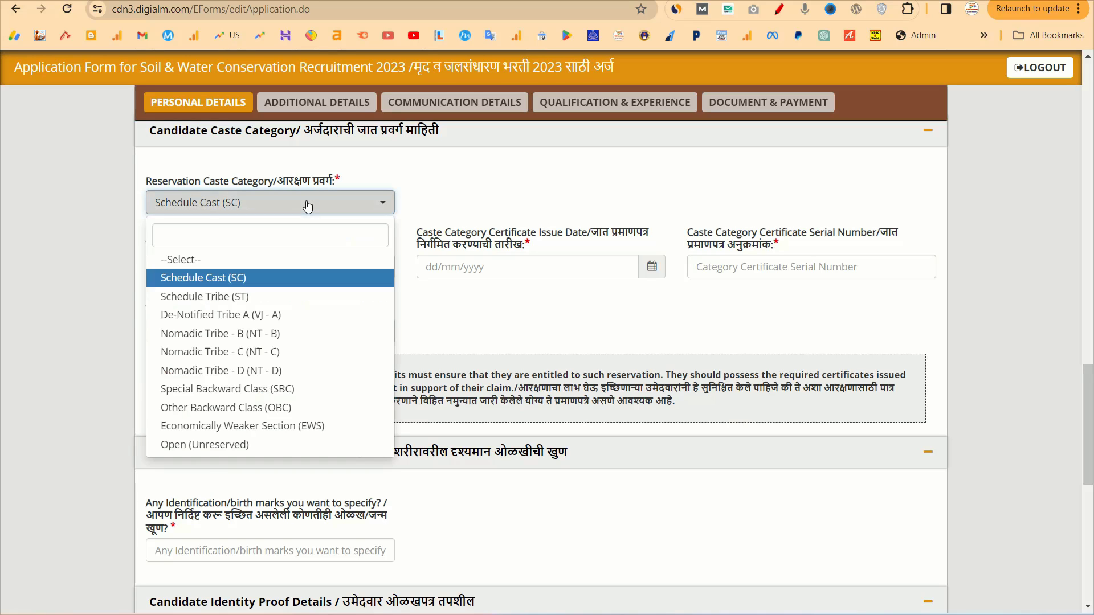
{"action": "left_click", "coordinate": [237, 443]}
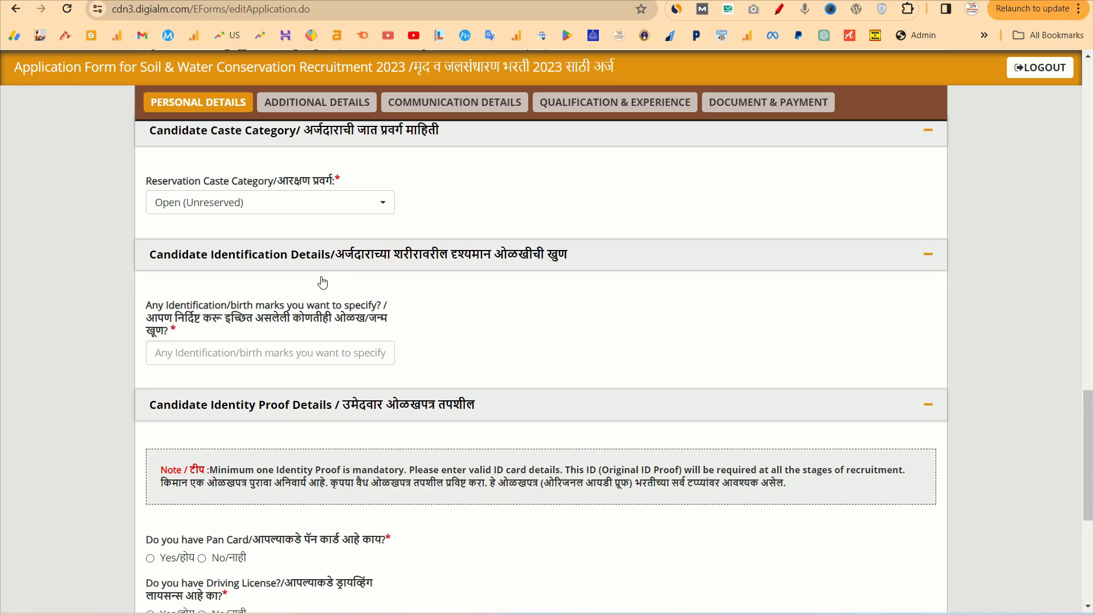
{"action": "left_click", "coordinate": [329, 207]}
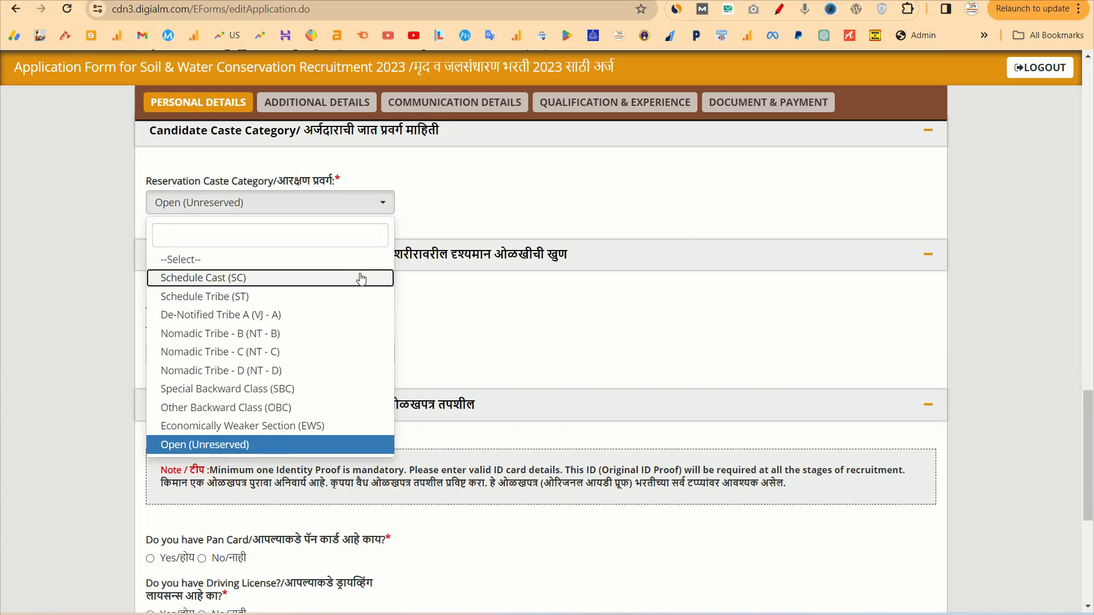
{"action": "left_click", "coordinate": [361, 279]}
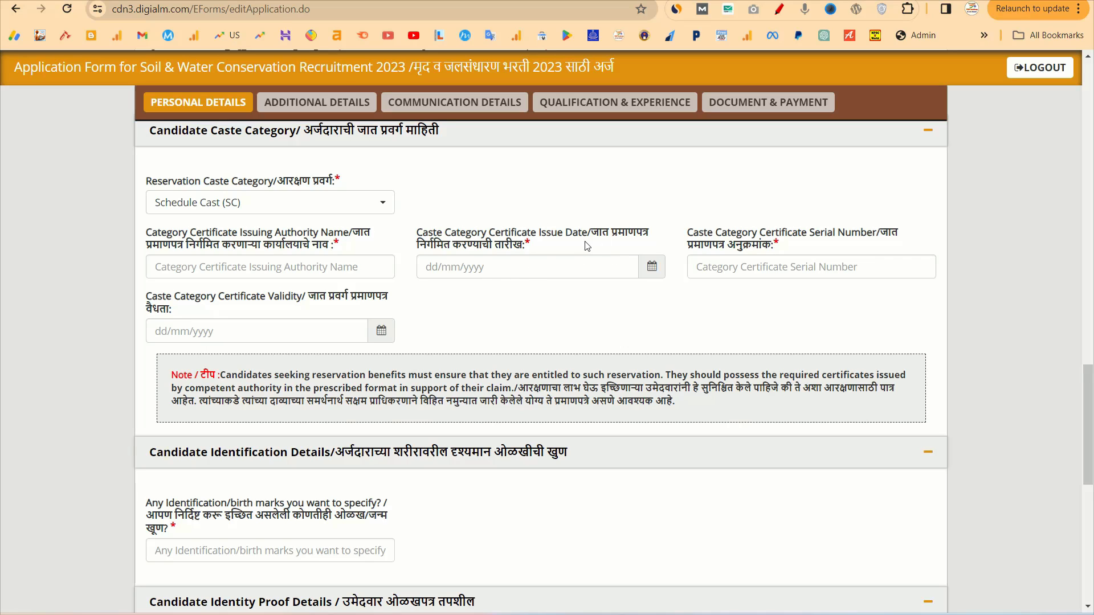
Set the caste certificate issue date to 04/07/2011 in the date picker
{"action": "left_click", "coordinate": [653, 268]}
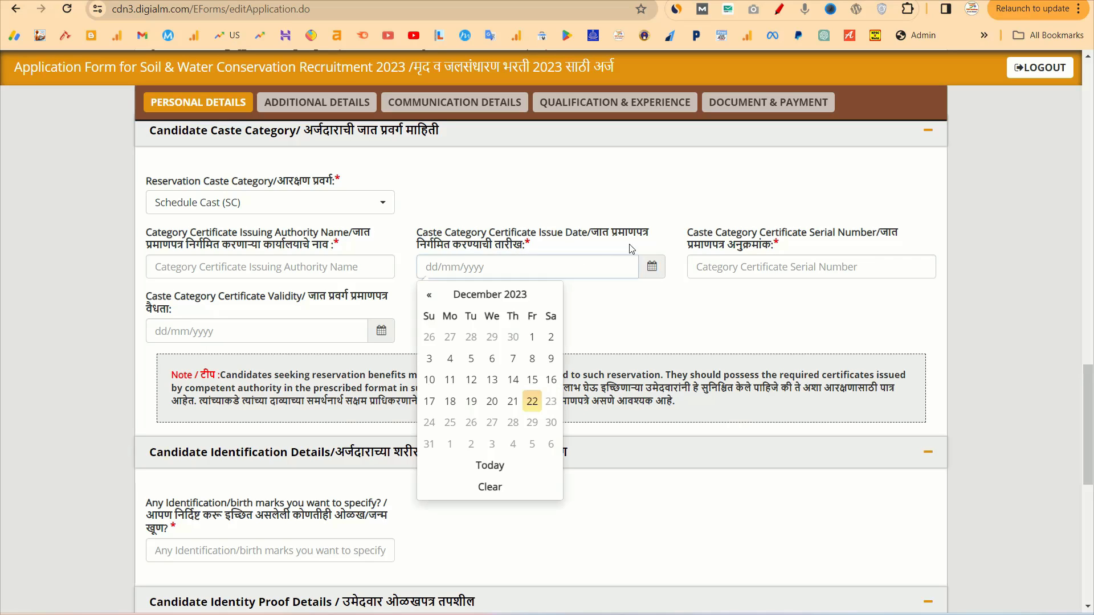
{"action": "left_click", "coordinate": [485, 293]}
{"action": "left_click", "coordinate": [485, 67]}
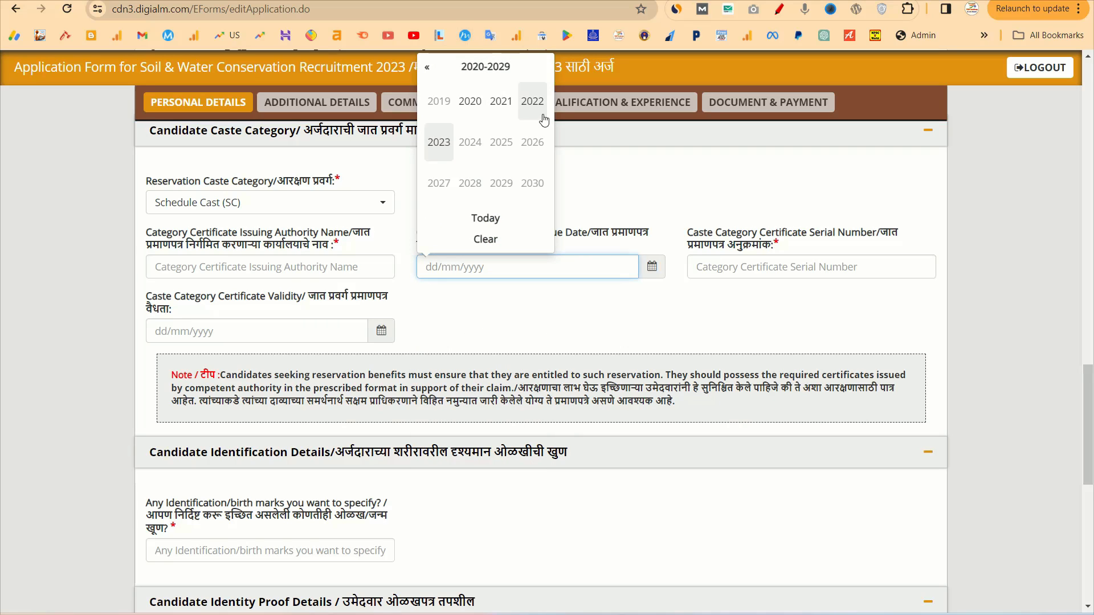
{"action": "left_click", "coordinate": [427, 67]}
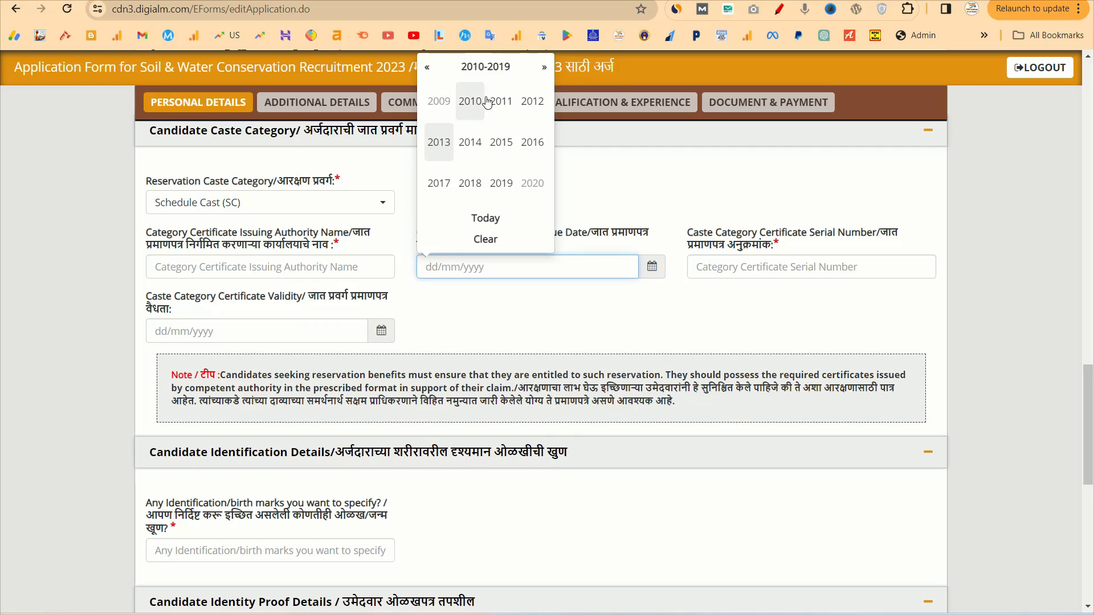
{"action": "left_click", "coordinate": [496, 105]}
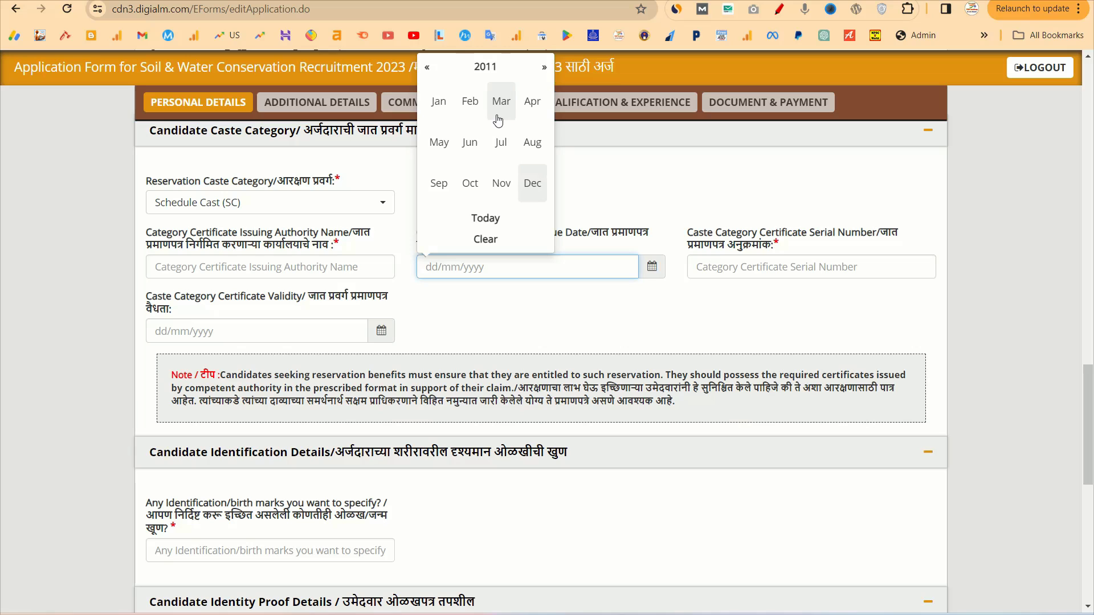
{"action": "left_click", "coordinate": [501, 142]}
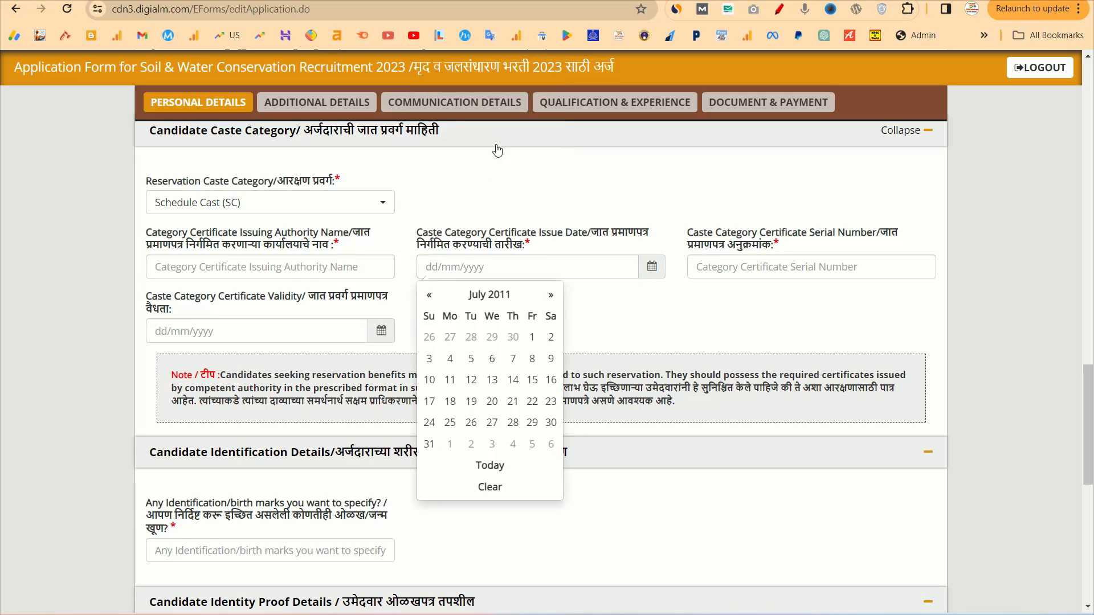
{"action": "left_click", "coordinate": [450, 359]}
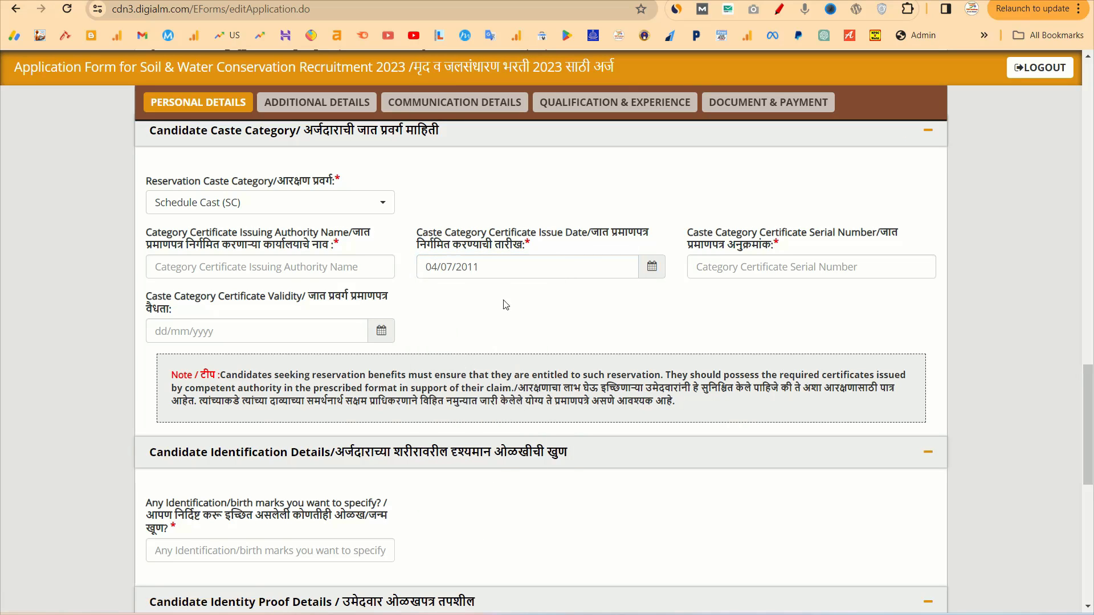
Enter the certificate serial number and begin typing the issuing authority name
{"action": "left_click", "coordinate": [794, 268]}
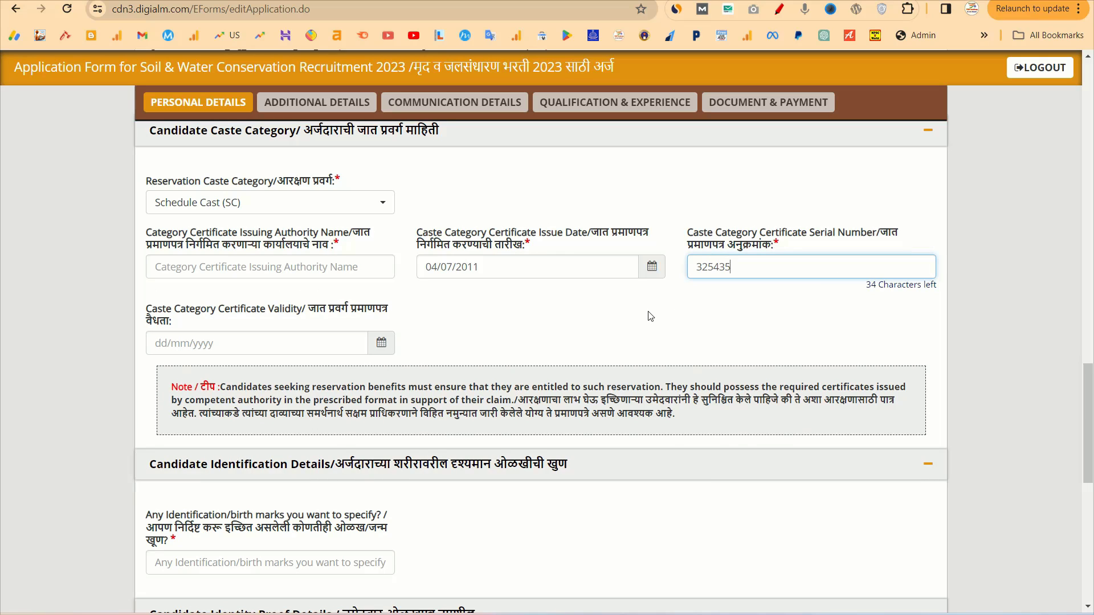
{"action": "left_click", "coordinate": [424, 330]}
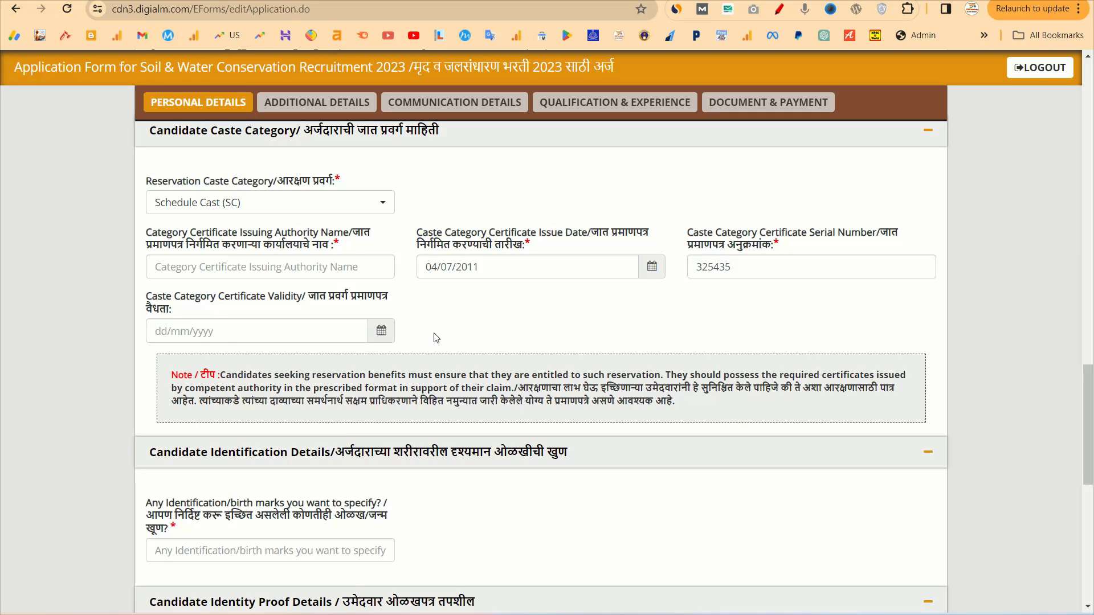
{"action": "left_click", "coordinate": [296, 266]}
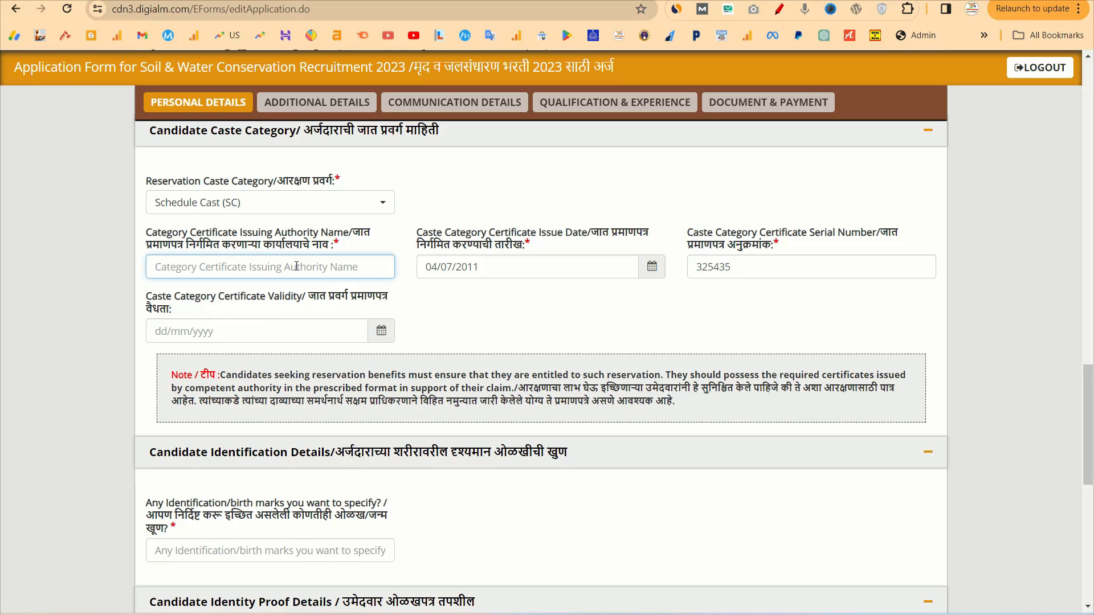
{"action": "type", "text": "PH"}
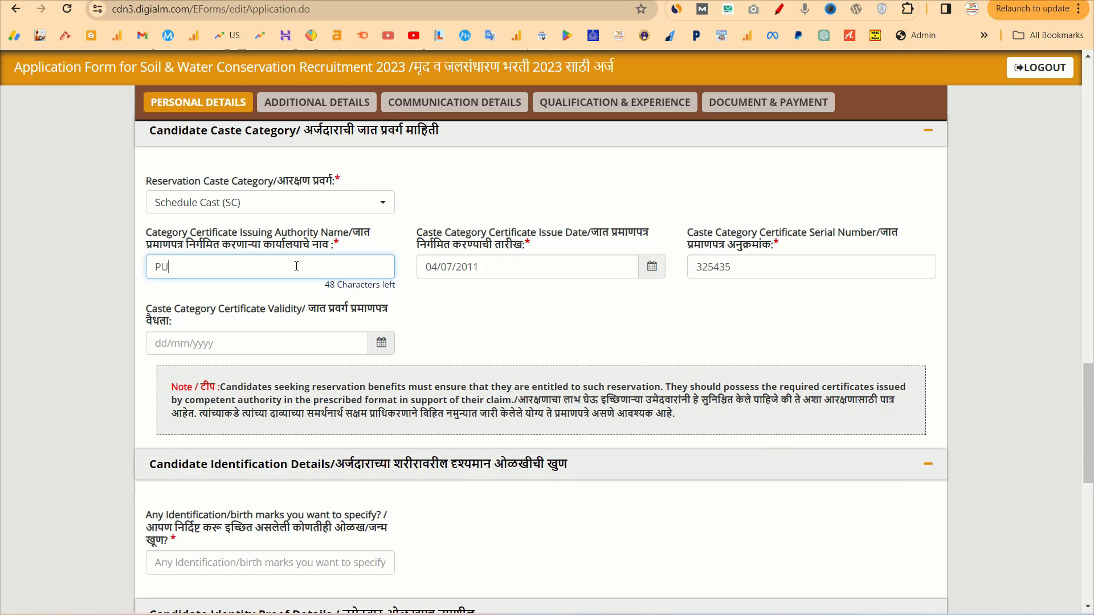
{"action": "type", "text": "NE"}
Enter NO for identification marks
{"action": "scroll", "coordinate": [316, 282], "scroll_direction": "down", "scroll_amount": 3}
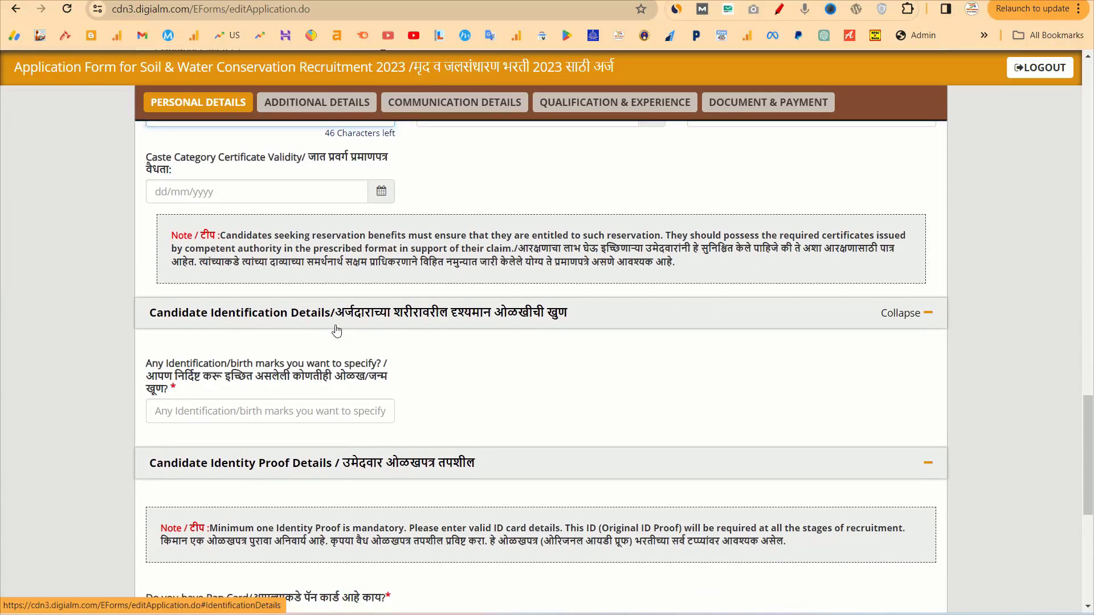
{"action": "scroll", "coordinate": [291, 305], "scroll_direction": "up", "scroll_amount": 1}
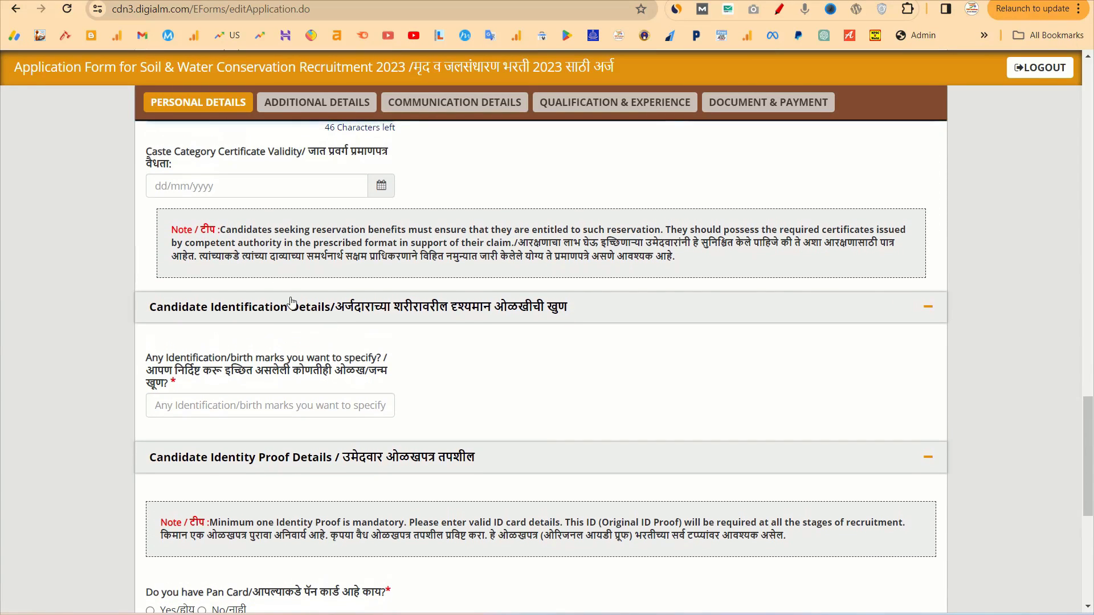
{"action": "scroll", "coordinate": [431, 253], "scroll_direction": "down", "scroll_amount": 1}
{"action": "scroll", "coordinate": [431, 253], "scroll_direction": "down", "scroll_amount": 1}
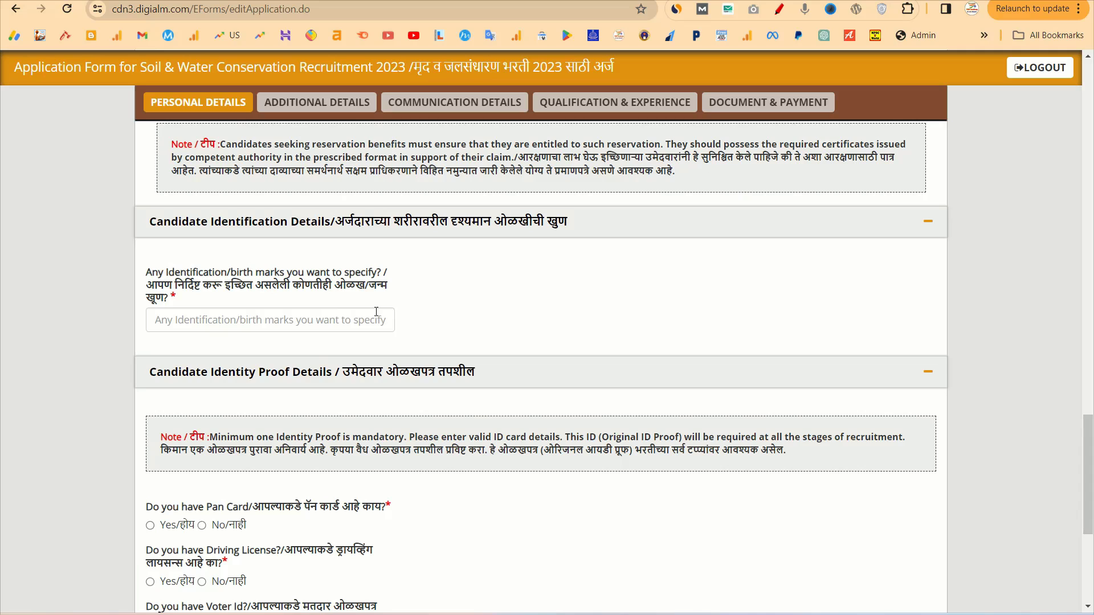
{"action": "left_click", "coordinate": [263, 323]}
{"action": "type", "text": "NO"}
Answer Yes for Pan Card, No for Passport and Bank Passbook, and accept the identity-proof declaration
{"action": "scroll", "coordinate": [264, 327], "scroll_direction": "down", "scroll_amount": 2}
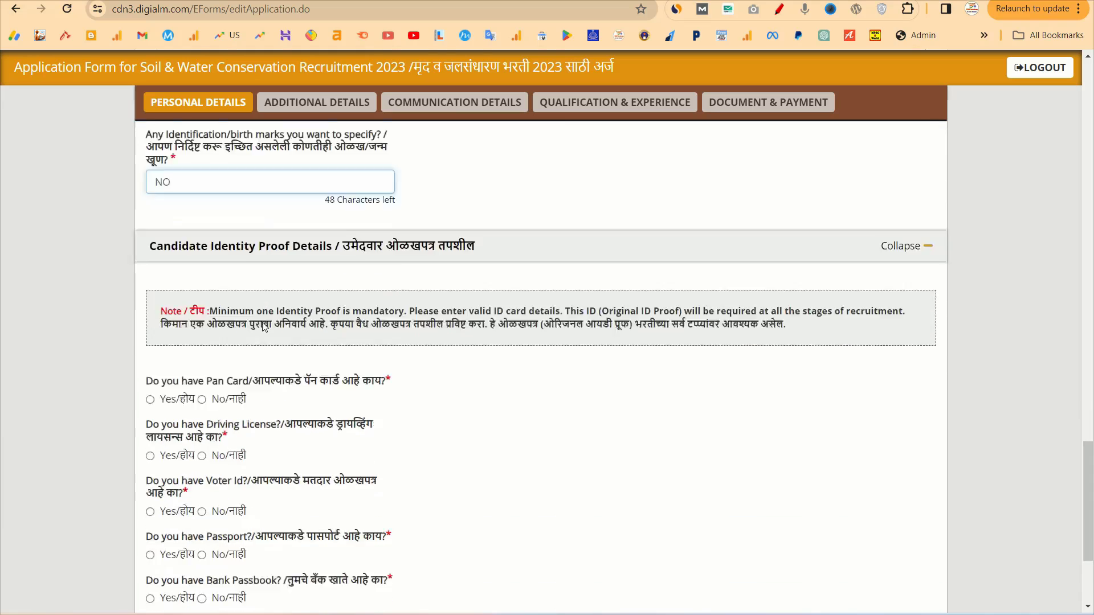
{"action": "scroll", "coordinate": [263, 327], "scroll_direction": "down", "scroll_amount": 2}
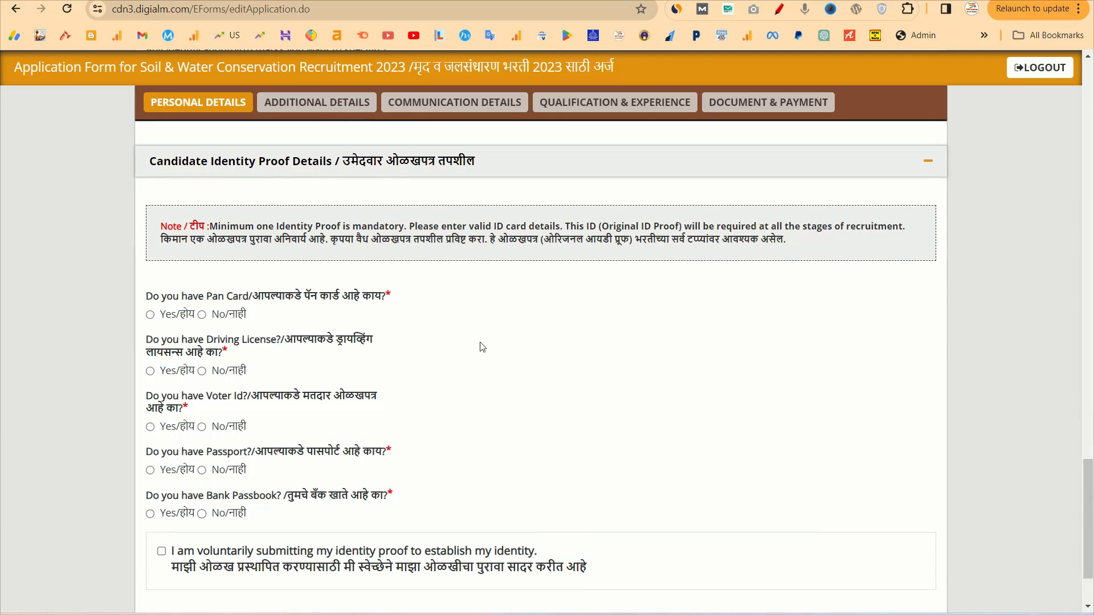
{"action": "scroll", "coordinate": [483, 347], "scroll_direction": "down", "scroll_amount": 1}
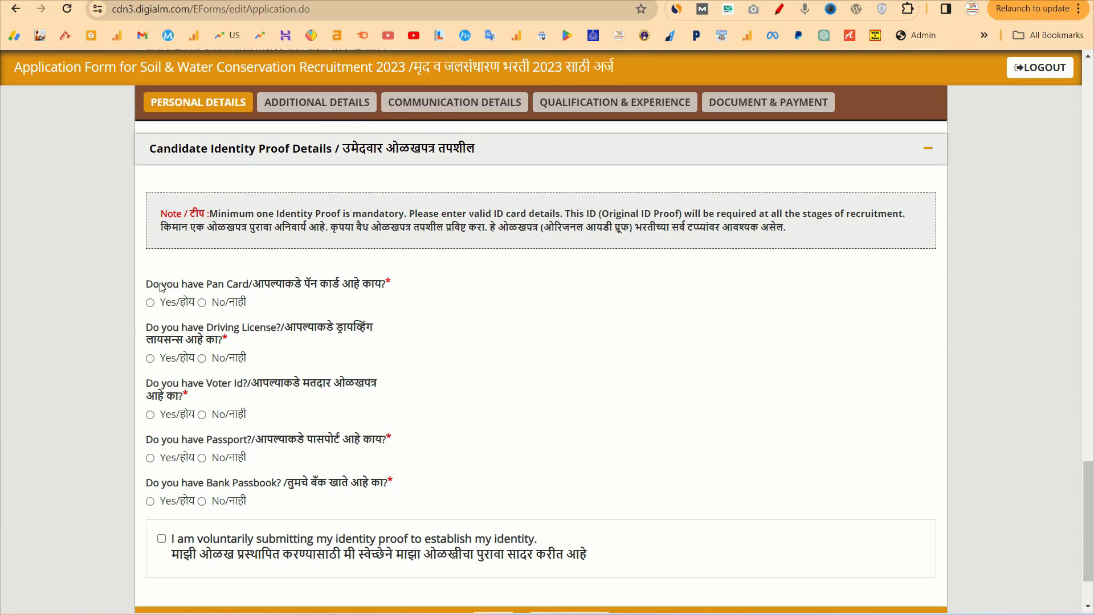
{"action": "left_click_drag", "start_coordinate": [157, 289], "coordinate": [462, 489]}
{"action": "left_click", "coordinate": [440, 488]}
{"action": "left_click", "coordinate": [151, 302]}
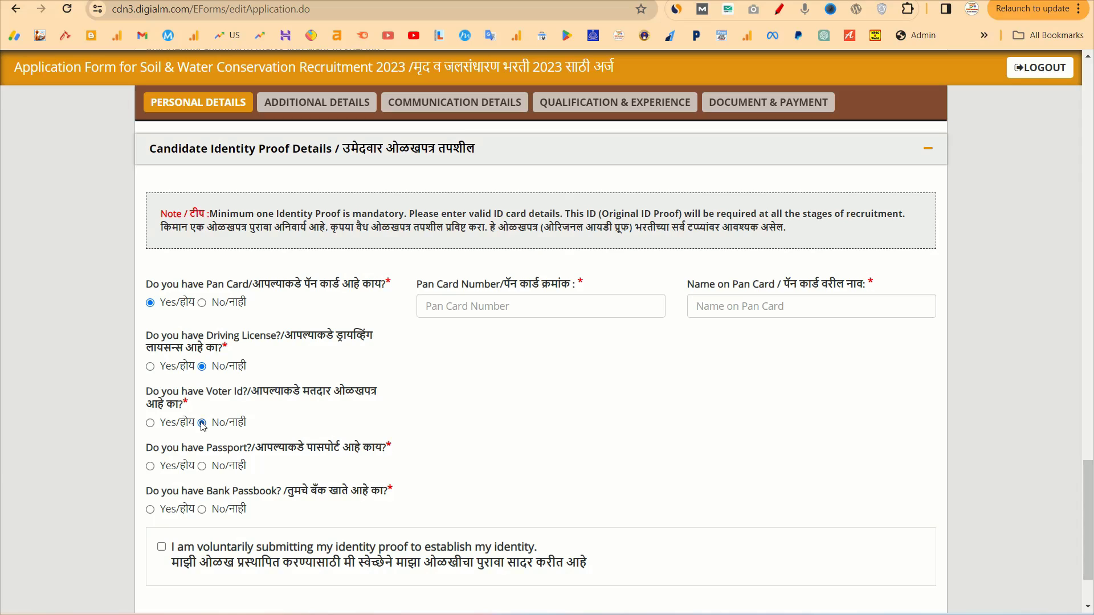
{"action": "left_click", "coordinate": [203, 465]}
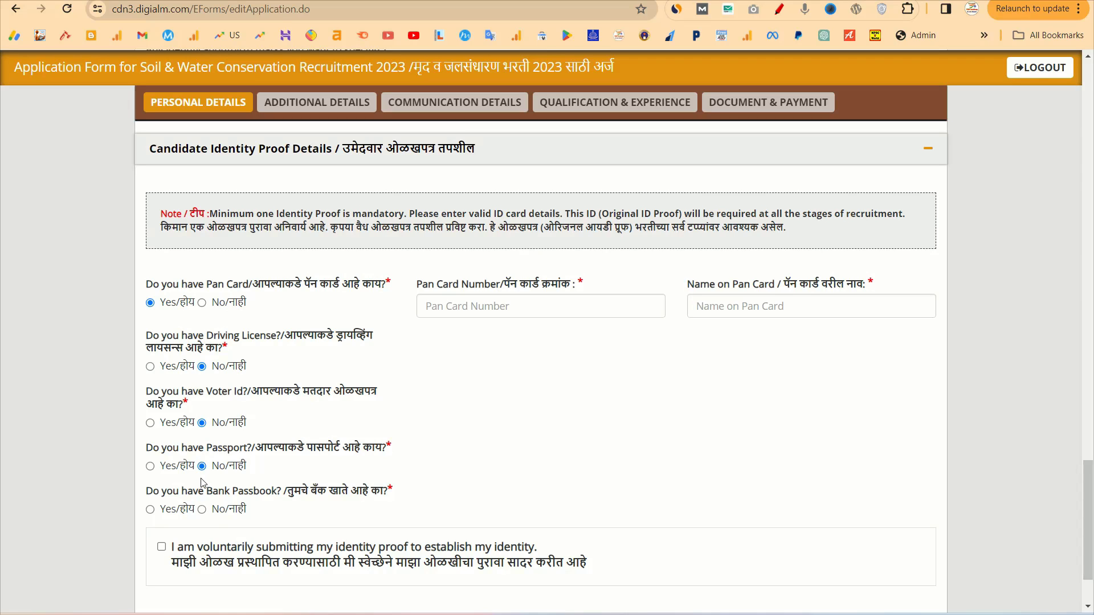
{"action": "left_click", "coordinate": [202, 508]}
{"action": "left_click", "coordinate": [161, 547]}
{"action": "scroll", "coordinate": [399, 536], "scroll_direction": "down", "scroll_amount": 1}
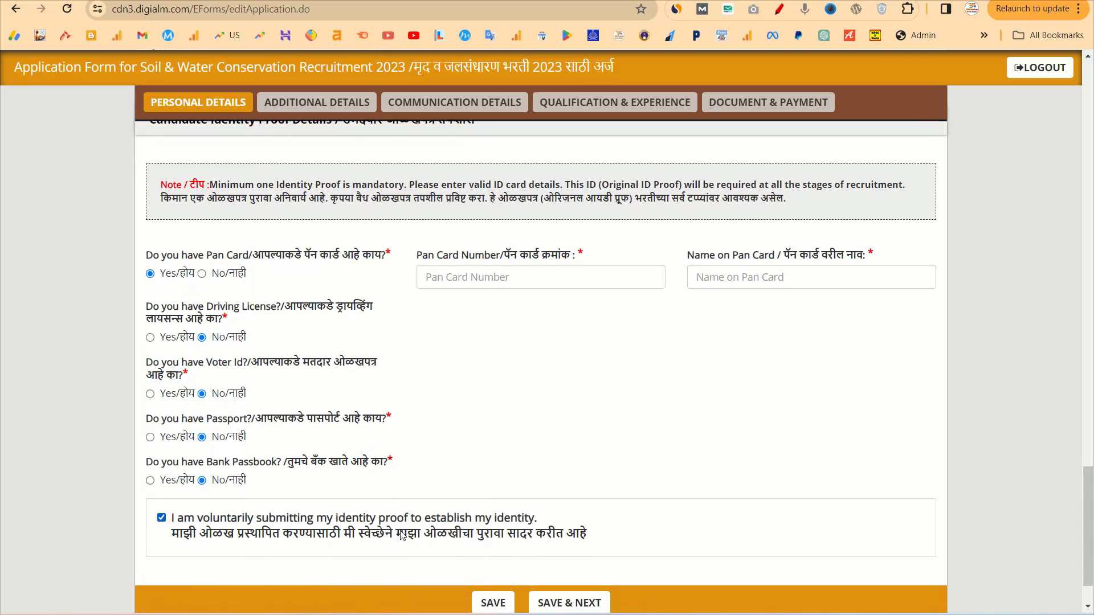
{"action": "scroll", "coordinate": [403, 536], "scroll_direction": "down", "scroll_amount": 1}
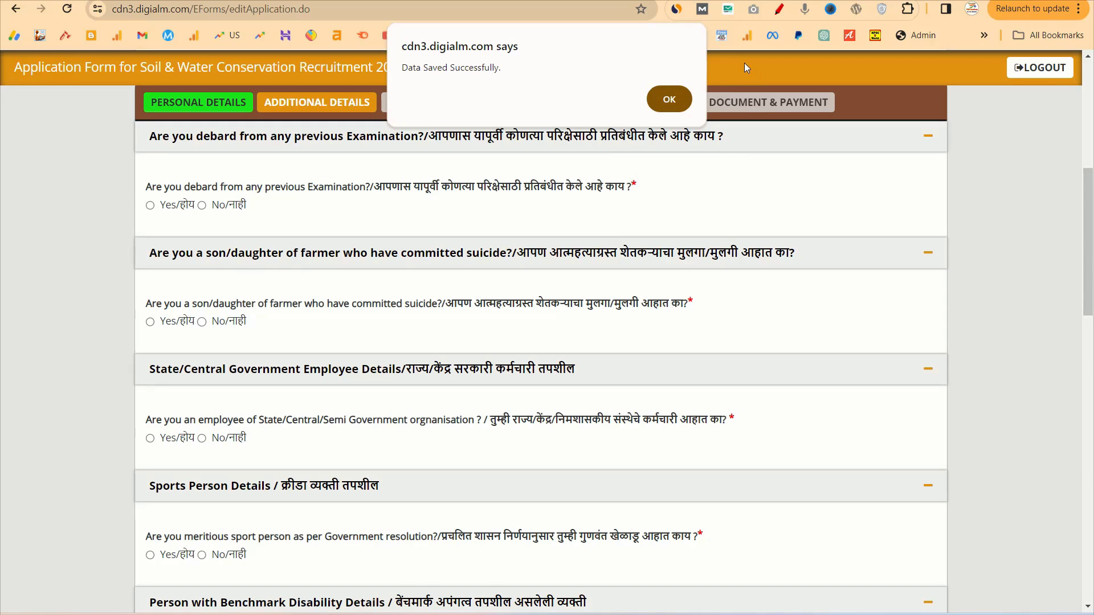
Dismiss the save alert and answer No to debarment, government employment and orphan questions
{"action": "left_click", "coordinate": [667, 108]}
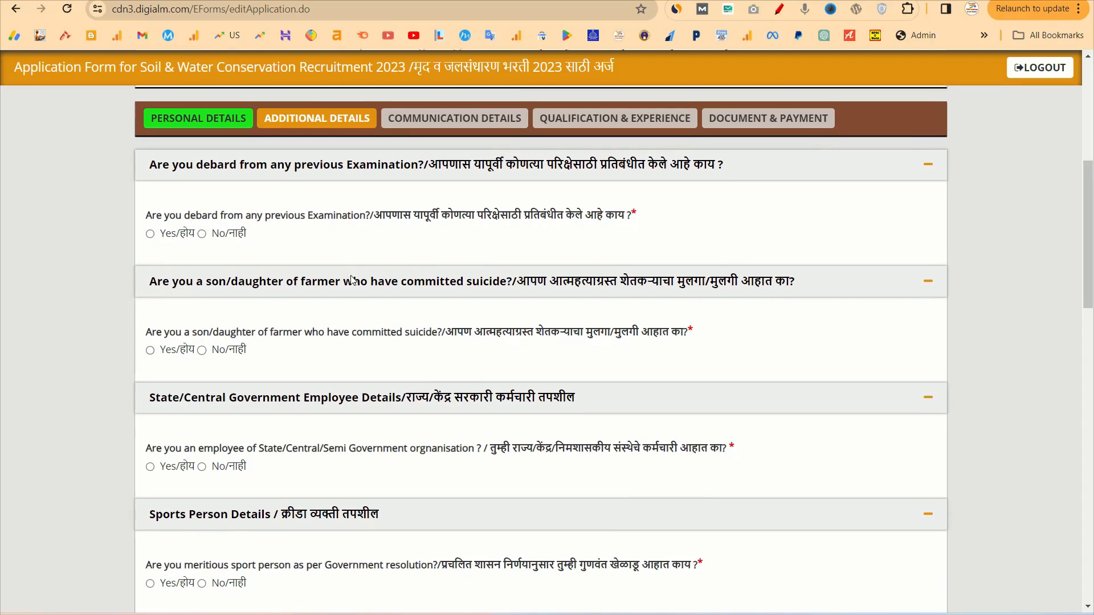
{"action": "scroll", "coordinate": [349, 282], "scroll_direction": "up", "scroll_amount": 1}
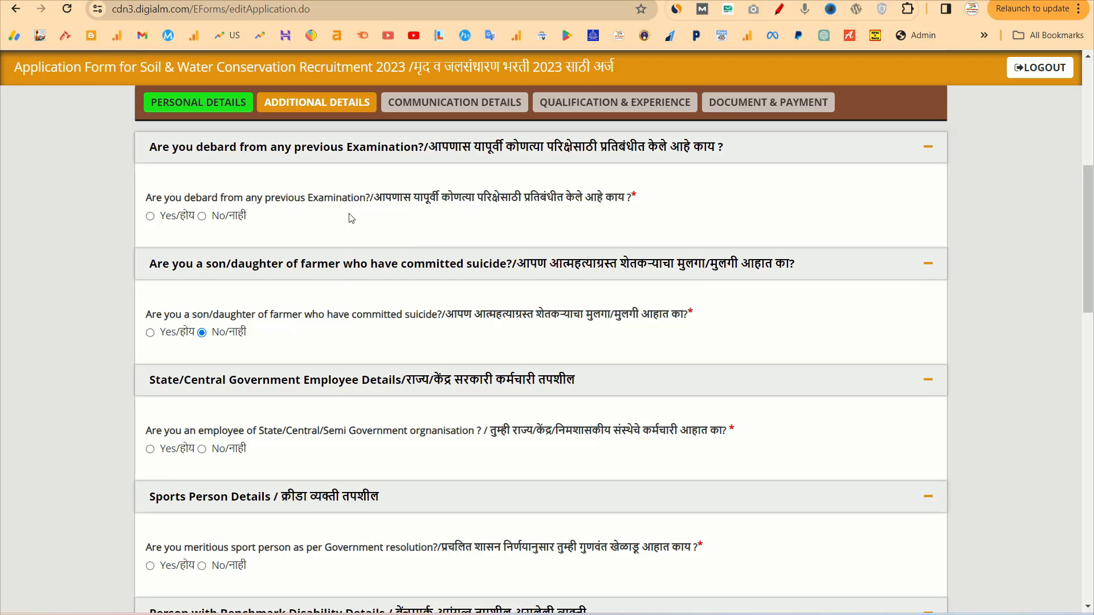
{"action": "left_click", "coordinate": [202, 216]}
{"action": "scroll", "coordinate": [279, 336], "scroll_direction": "down", "scroll_amount": 3}
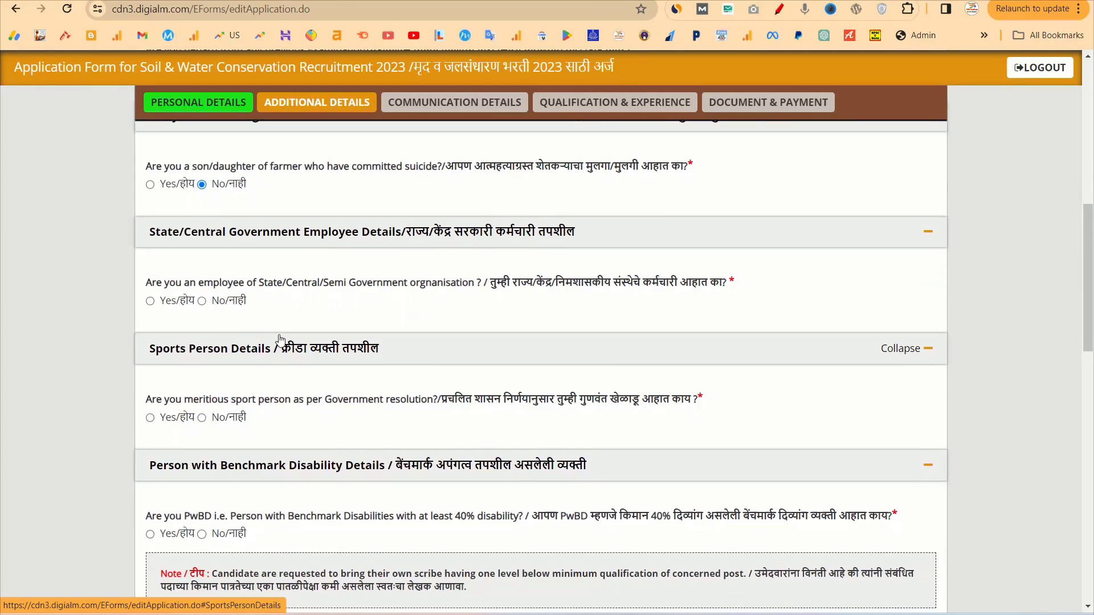
{"action": "left_click", "coordinate": [202, 301]}
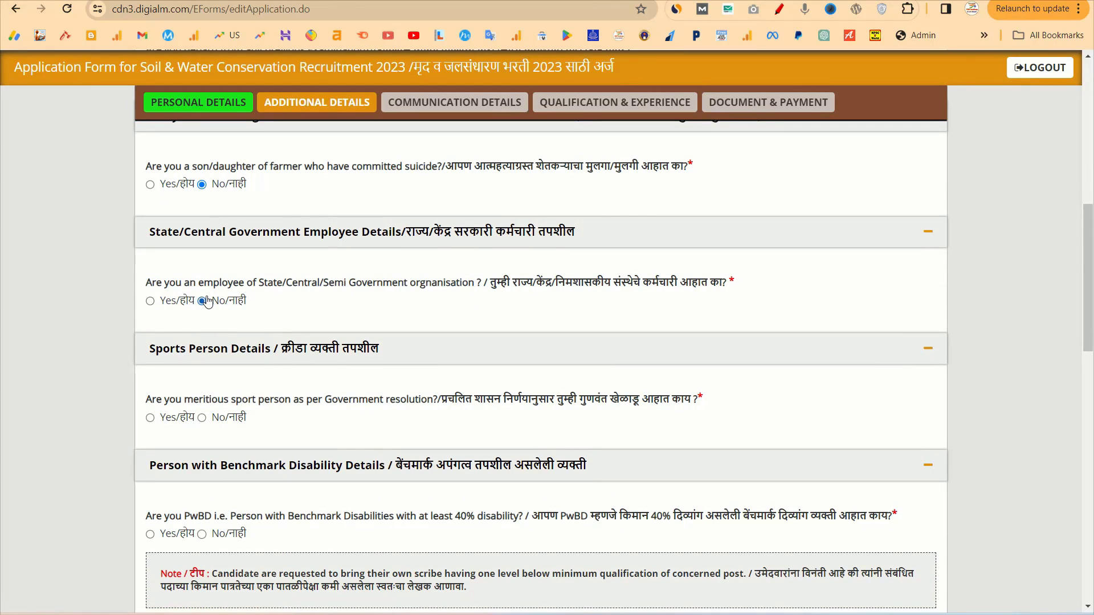
{"action": "scroll", "coordinate": [292, 353], "scroll_direction": "down", "scroll_amount": 2}
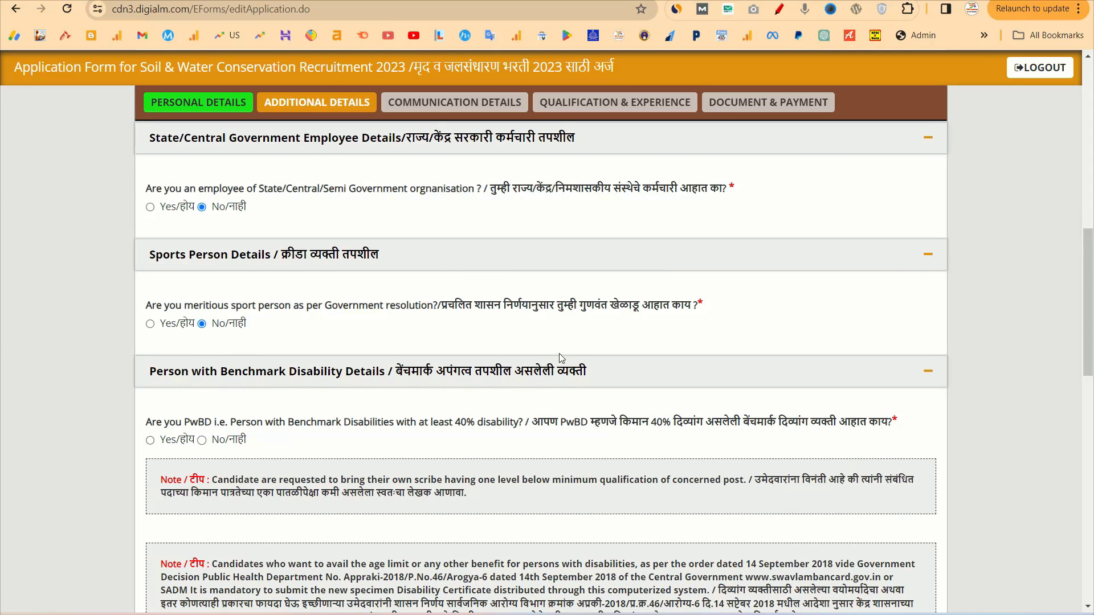
{"action": "scroll", "coordinate": [438, 359], "scroll_direction": "down", "scroll_amount": 2}
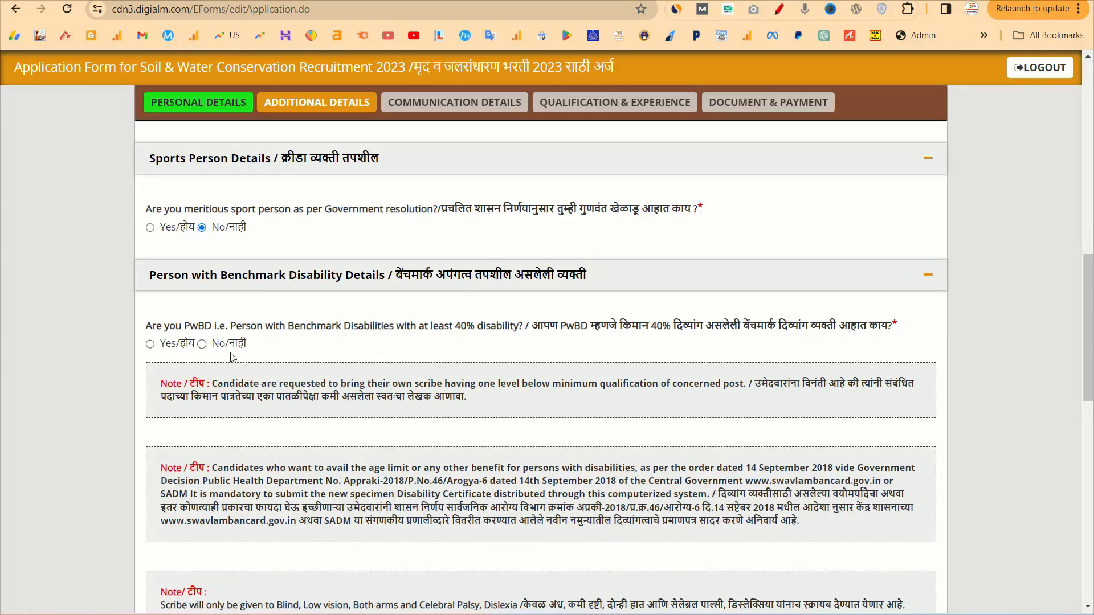
{"action": "scroll", "coordinate": [202, 347], "scroll_direction": "down", "scroll_amount": 5}
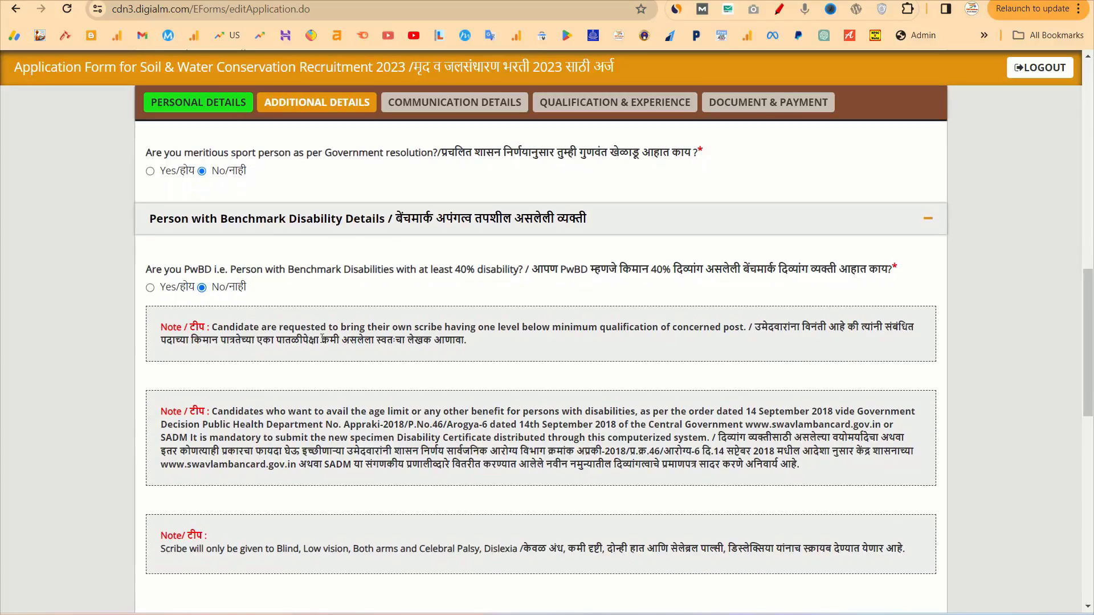
{"action": "scroll", "coordinate": [254, 373], "scroll_direction": "down", "scroll_amount": 1}
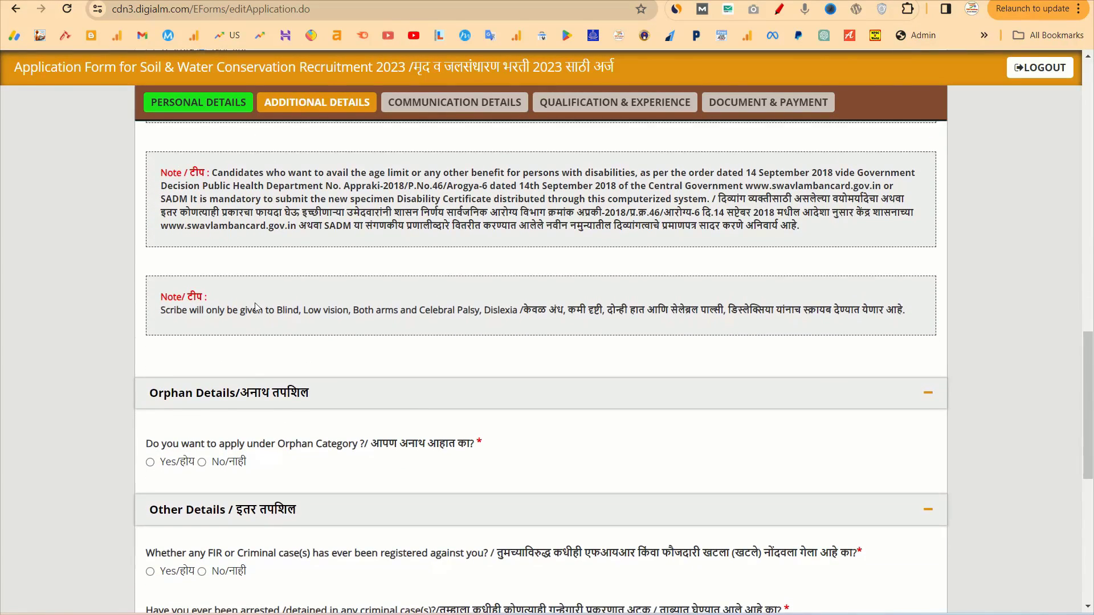
{"action": "scroll", "coordinate": [224, 439], "scroll_direction": "down", "scroll_amount": 3}
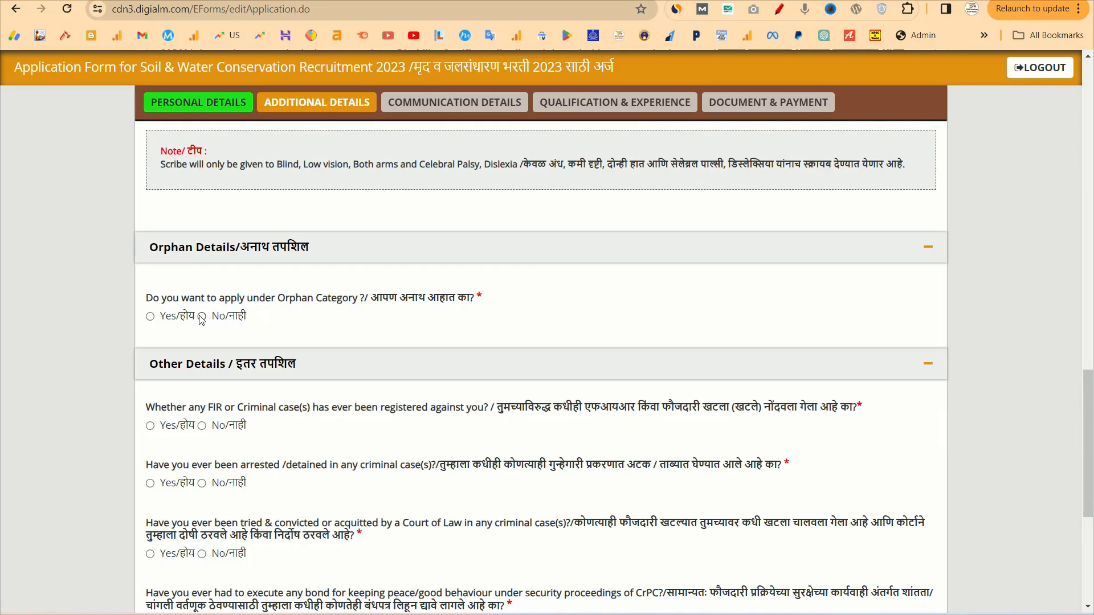
{"action": "left_click", "coordinate": [201, 316]}
Answer No to the FIR, conviction, unfair means and departmental enquiry questions
{"action": "scroll", "coordinate": [199, 308], "scroll_direction": "down", "scroll_amount": 4}
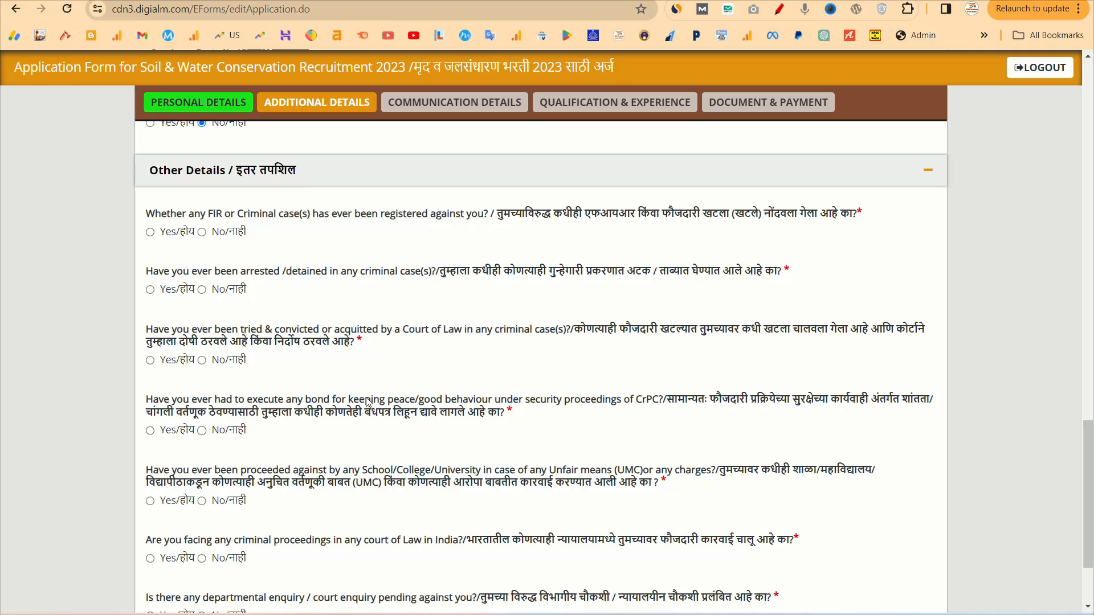
{"action": "left_click", "coordinate": [203, 232]}
{"action": "left_click", "coordinate": [202, 360]}
{"action": "left_click", "coordinate": [203, 501]}
{"action": "scroll", "coordinate": [203, 504], "scroll_direction": "down", "scroll_amount": 3}
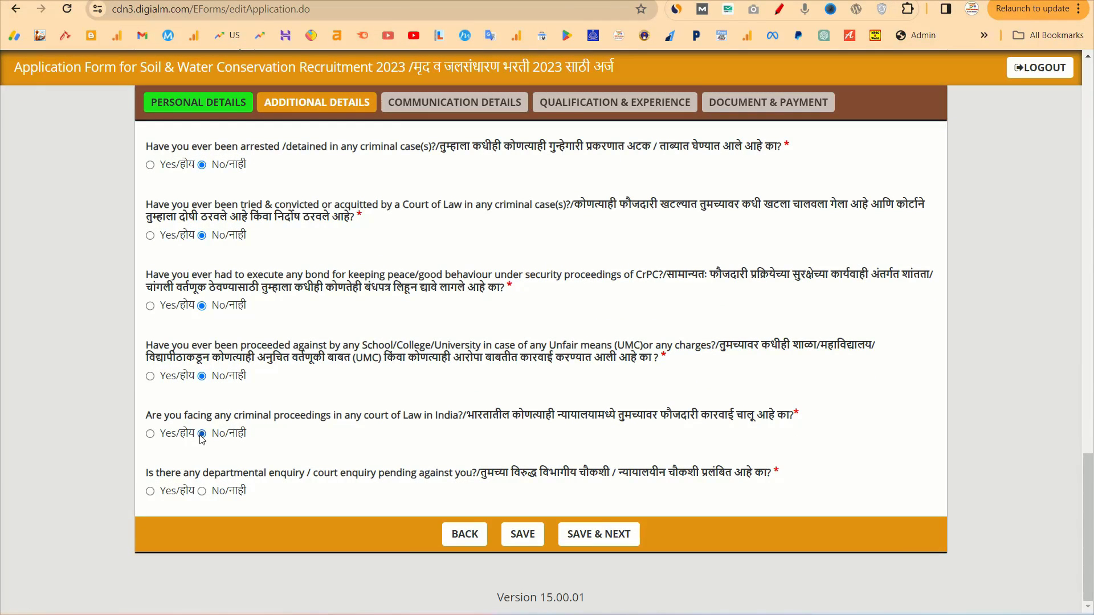
{"action": "left_click", "coordinate": [201, 491]}
Save the additional details and communication details, dismissing both Data Saved alerts
{"action": "left_click", "coordinate": [599, 536]}
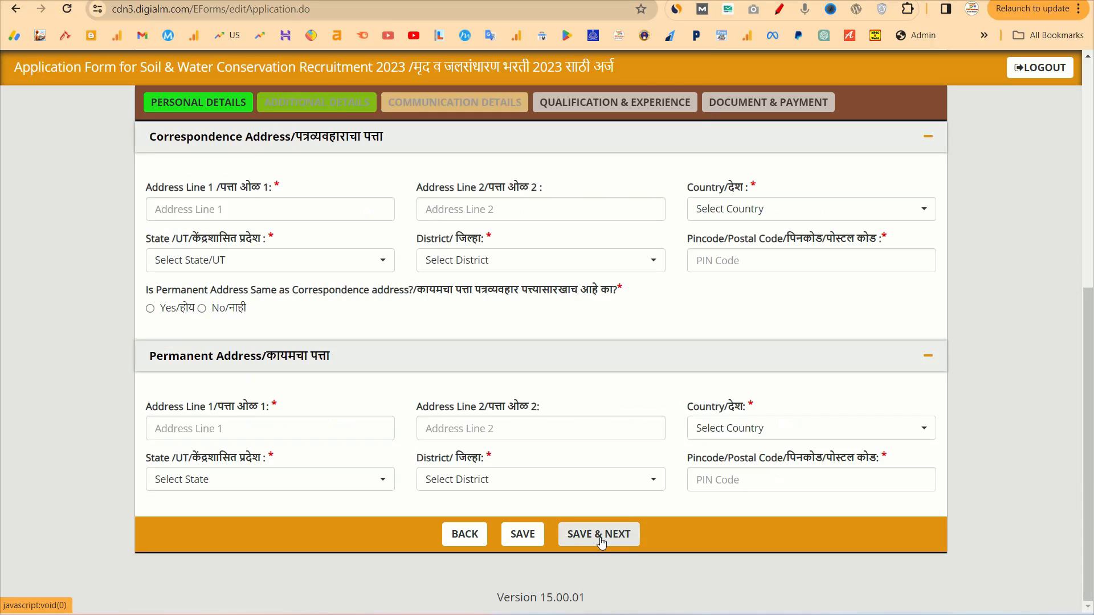
{"action": "left_click", "coordinate": [666, 98]}
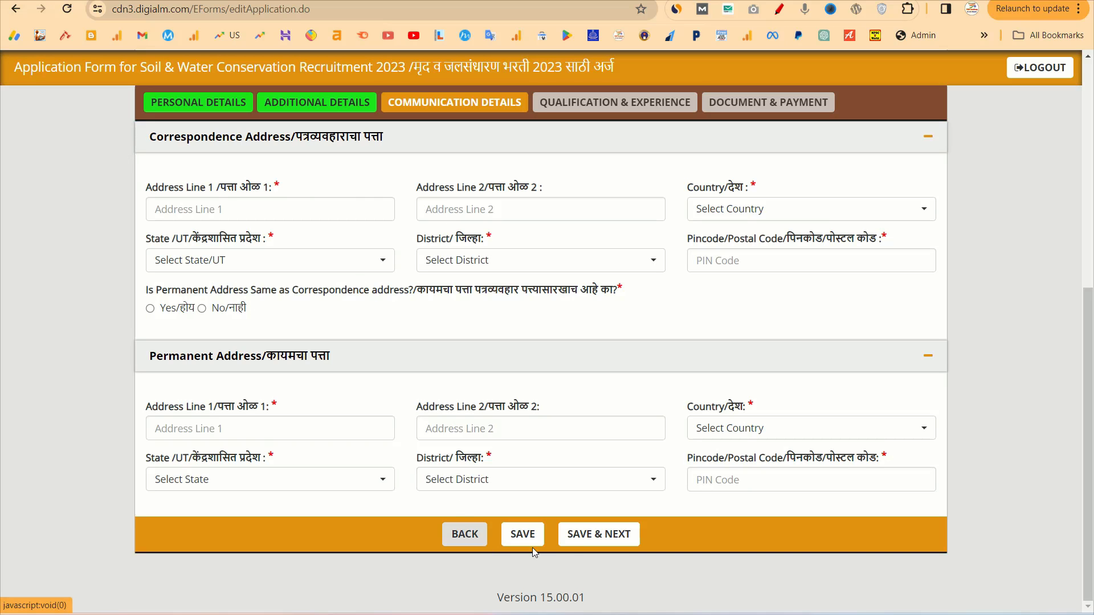
{"action": "left_click", "coordinate": [577, 537]}
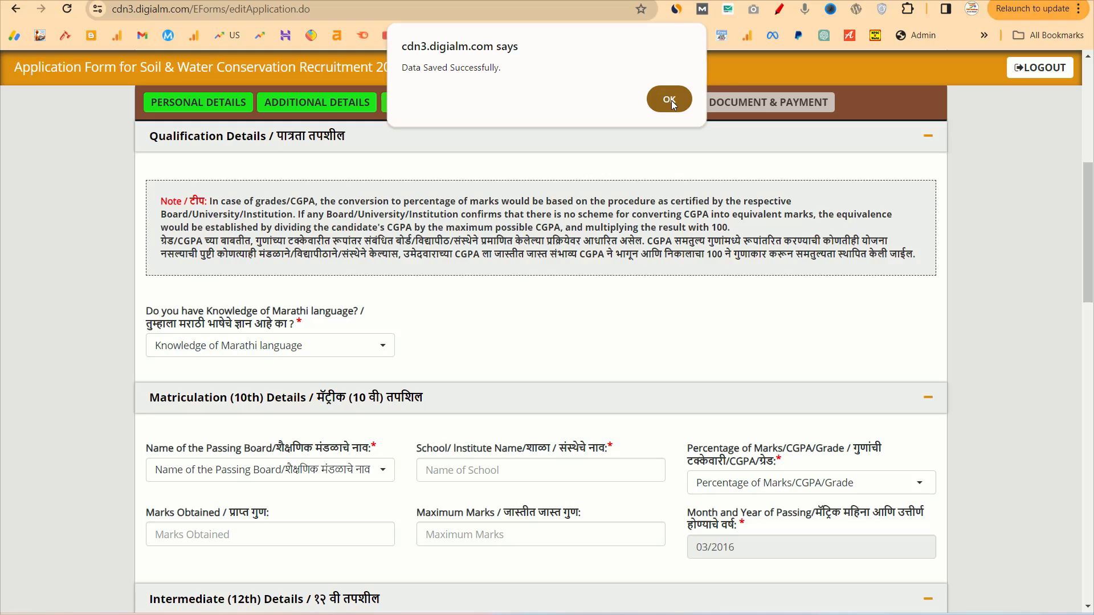
{"action": "left_click", "coordinate": [671, 100]}
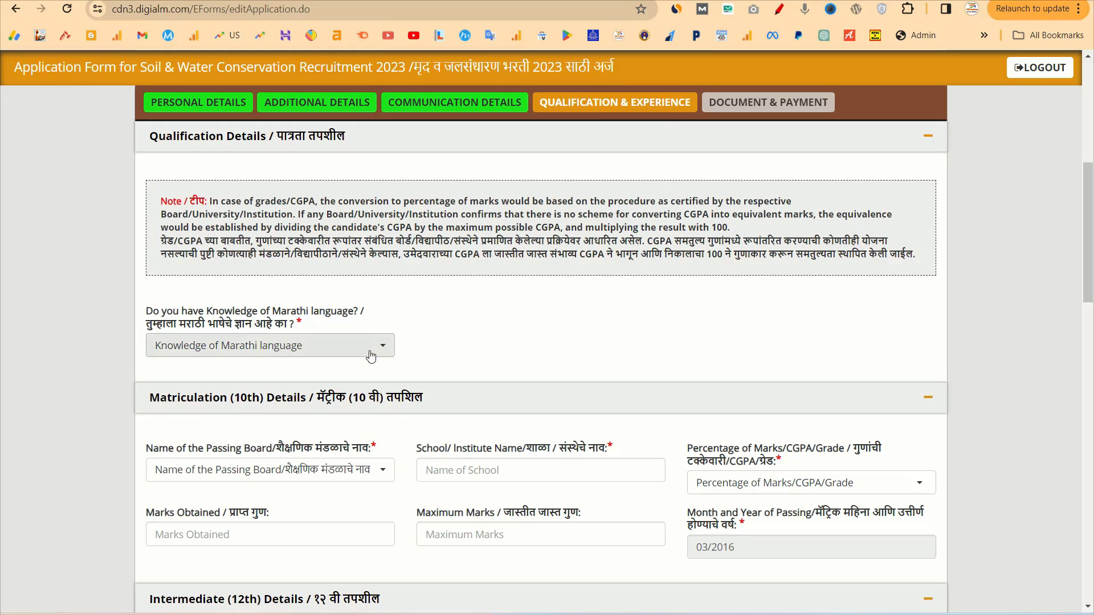
Set Marathi knowledge to Yes and give 10th board as Maharashtra State Board, school PUNE
{"action": "left_click", "coordinate": [342, 345]}
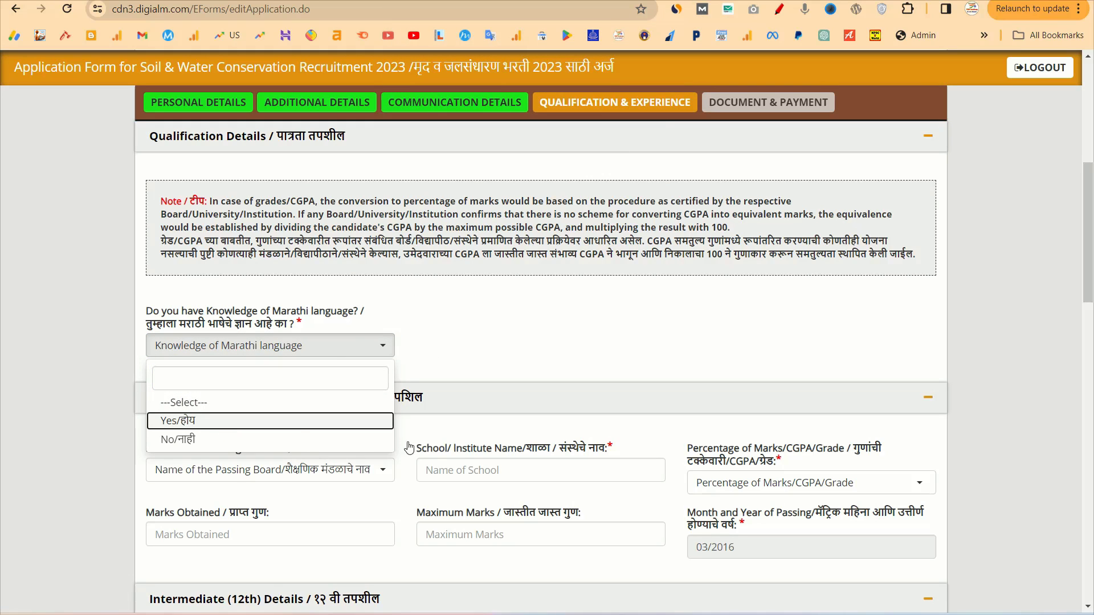
{"action": "left_click", "coordinate": [210, 425]}
{"action": "scroll", "coordinate": [432, 430], "scroll_direction": "down", "scroll_amount": 2}
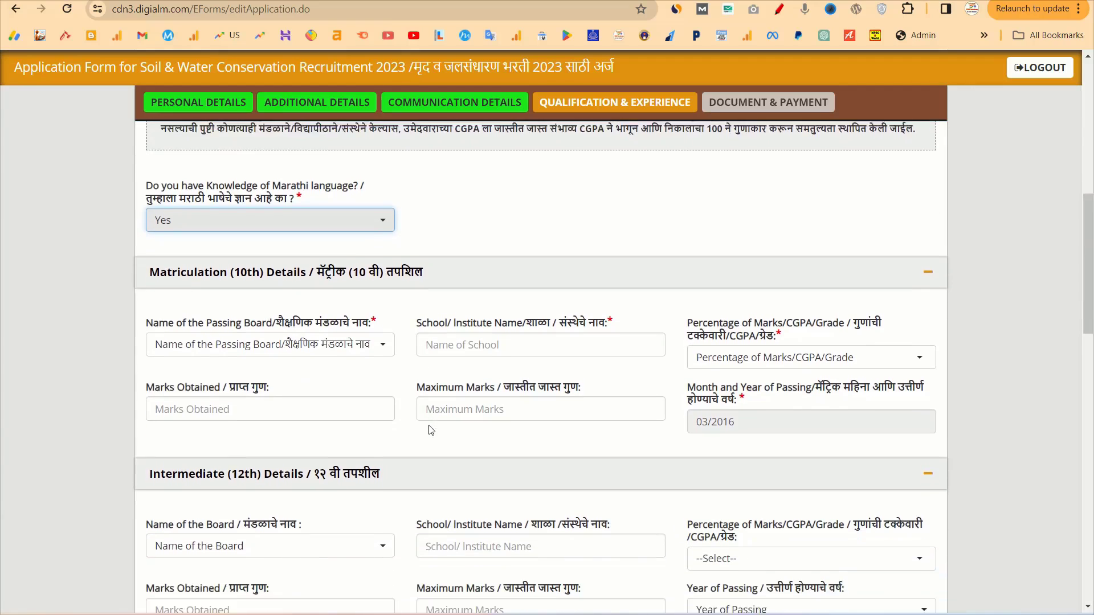
{"action": "scroll", "coordinate": [439, 553], "scroll_direction": "down", "scroll_amount": 2}
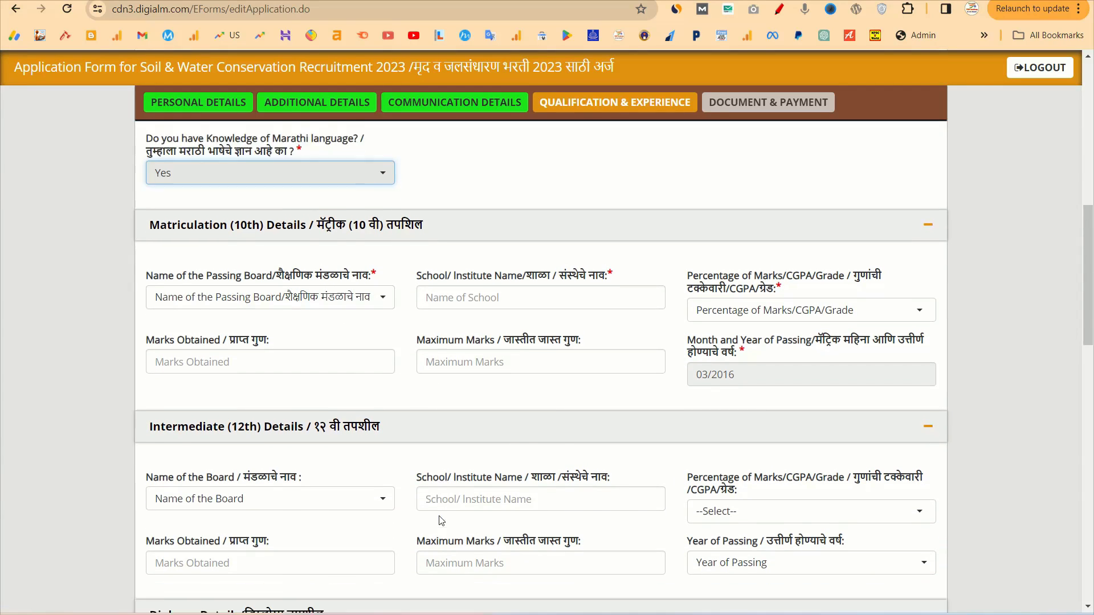
{"action": "scroll", "coordinate": [421, 513], "scroll_direction": "up", "scroll_amount": 2}
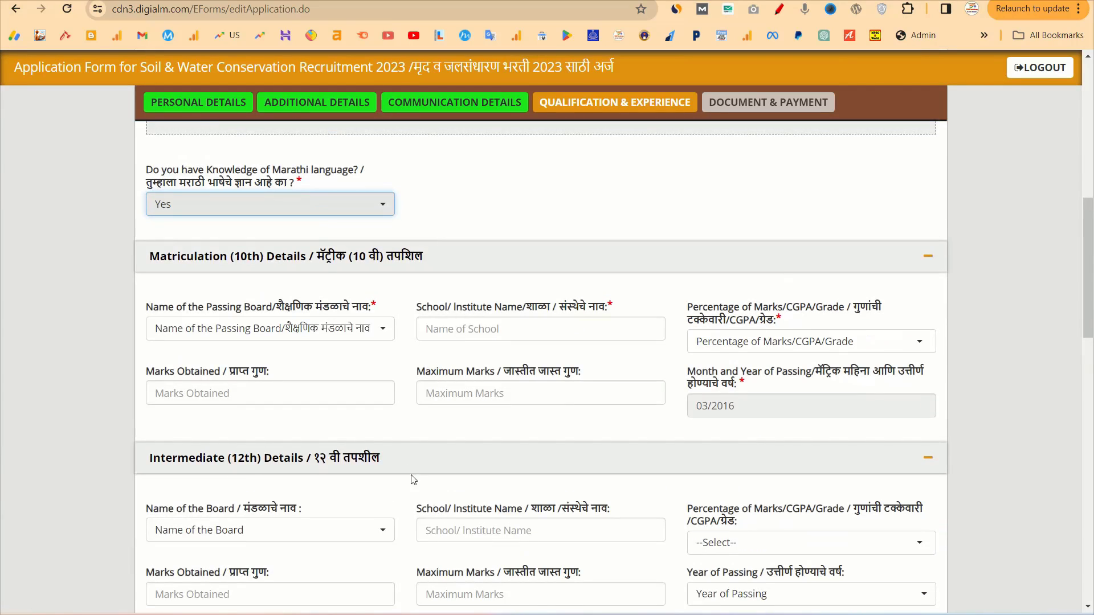
{"action": "left_click", "coordinate": [314, 329]}
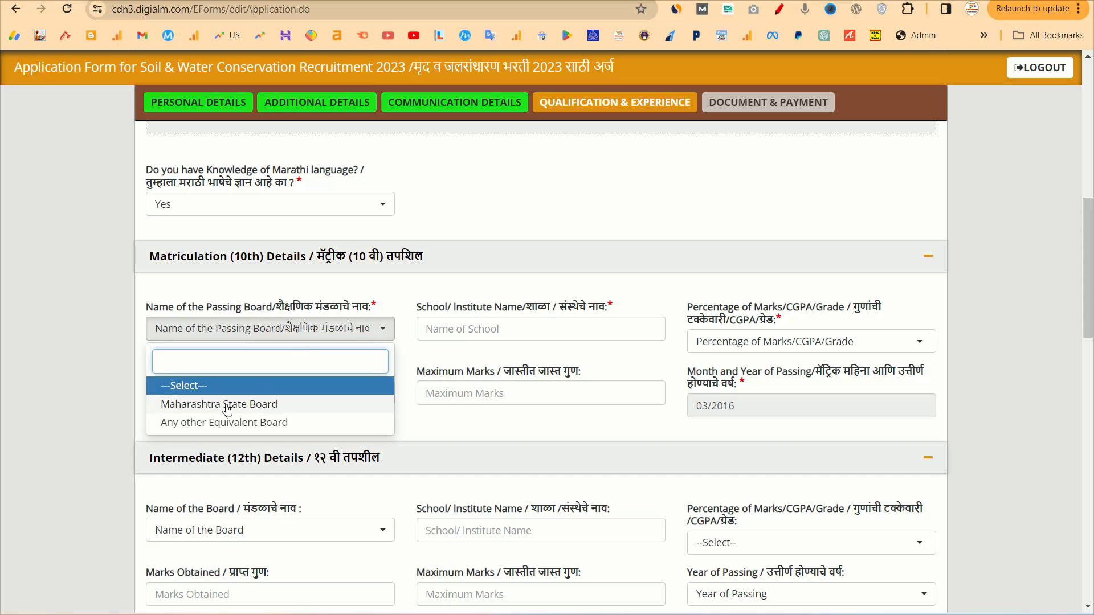
{"action": "left_click", "coordinate": [328, 406]}
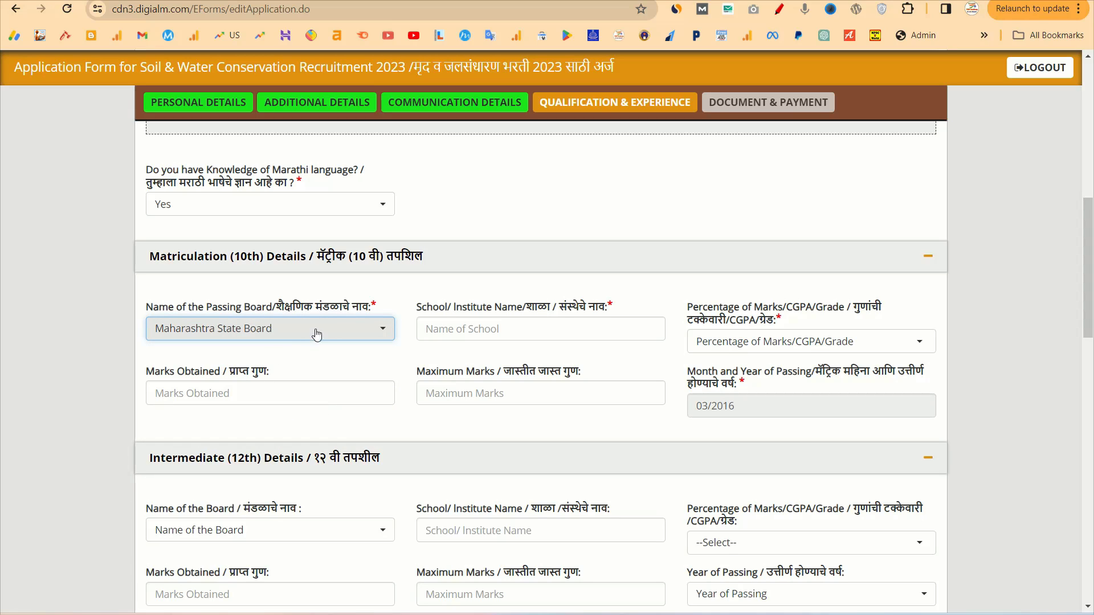
{"action": "left_click", "coordinate": [497, 328]}
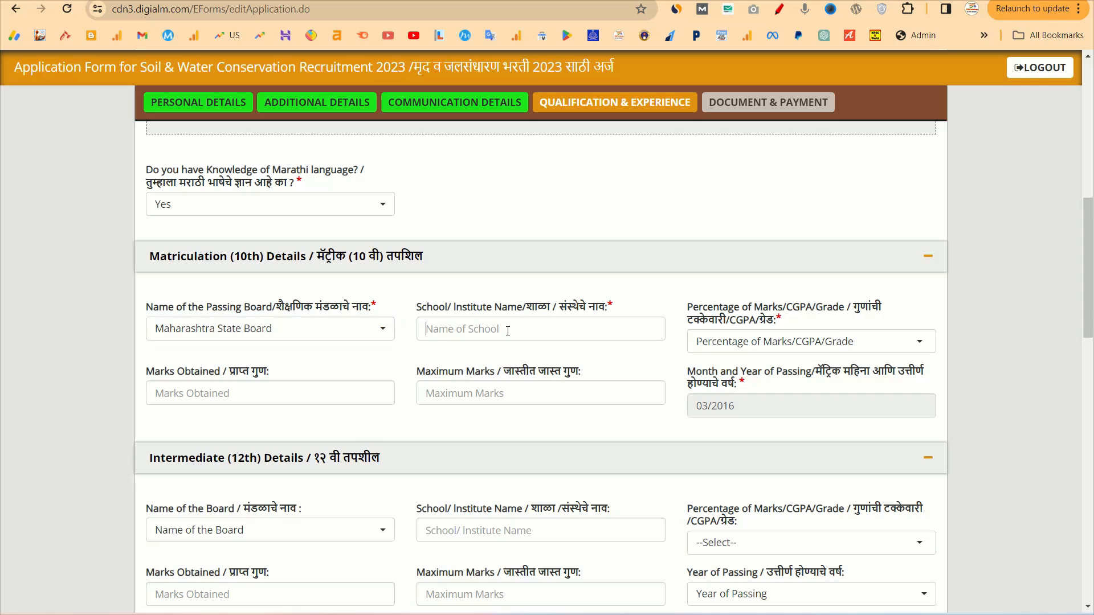
{"action": "type", "text": "PUNE"}
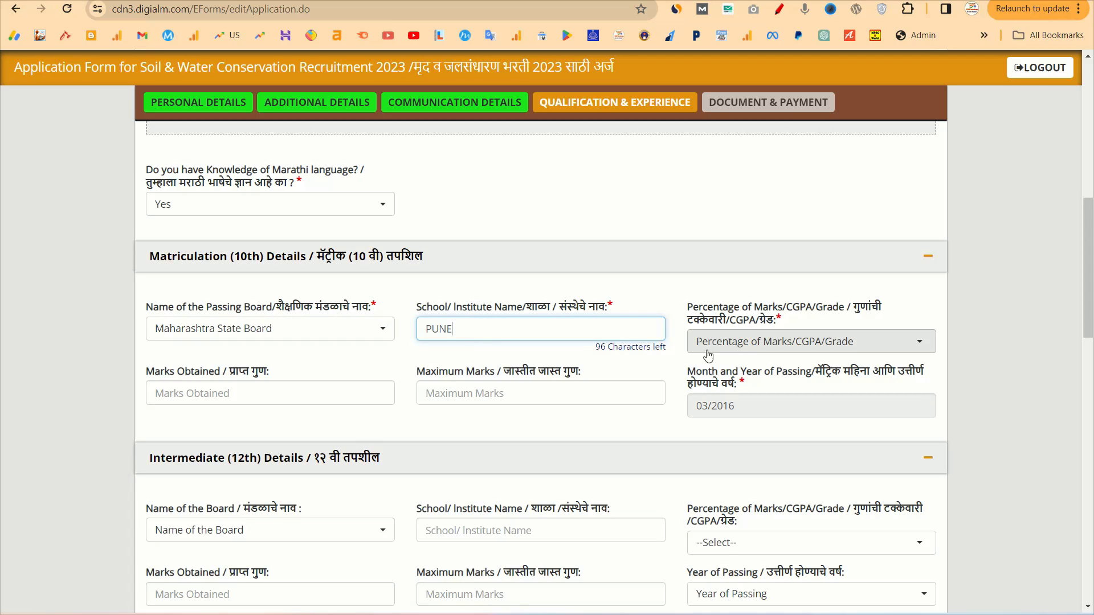
Enter 10th marks as a Percentage: 420 of 500, giving 84.00%
{"action": "left_click", "coordinate": [739, 345]}
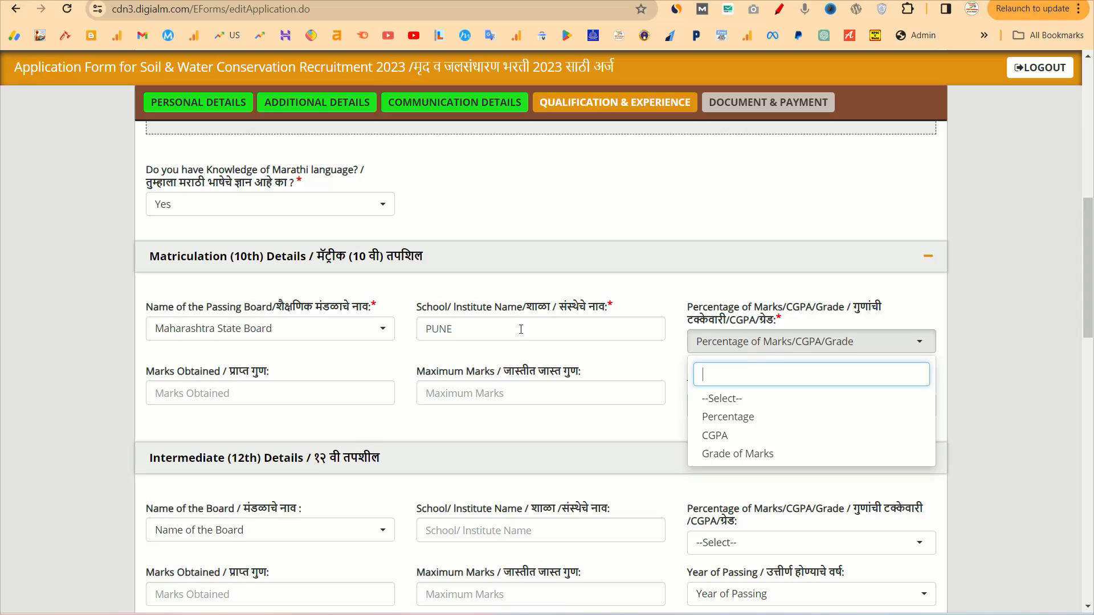
{"action": "left_click", "coordinate": [734, 417]}
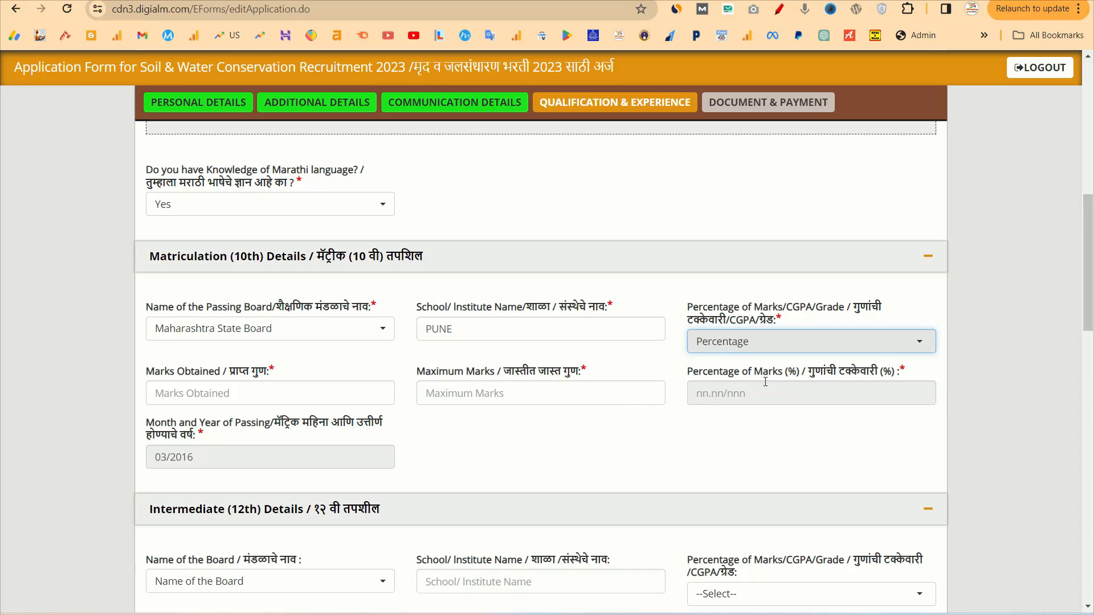
{"action": "left_click", "coordinate": [210, 393]}
{"action": "type", "text": "499"}
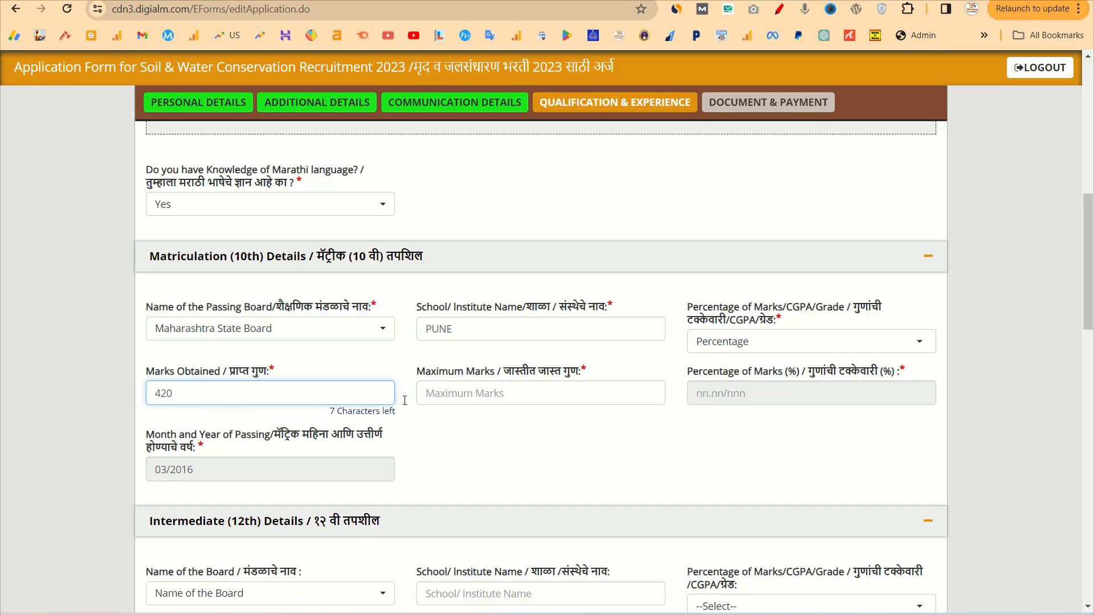
{"action": "left_click", "coordinate": [508, 390]}
{"action": "type", "text": "50"}
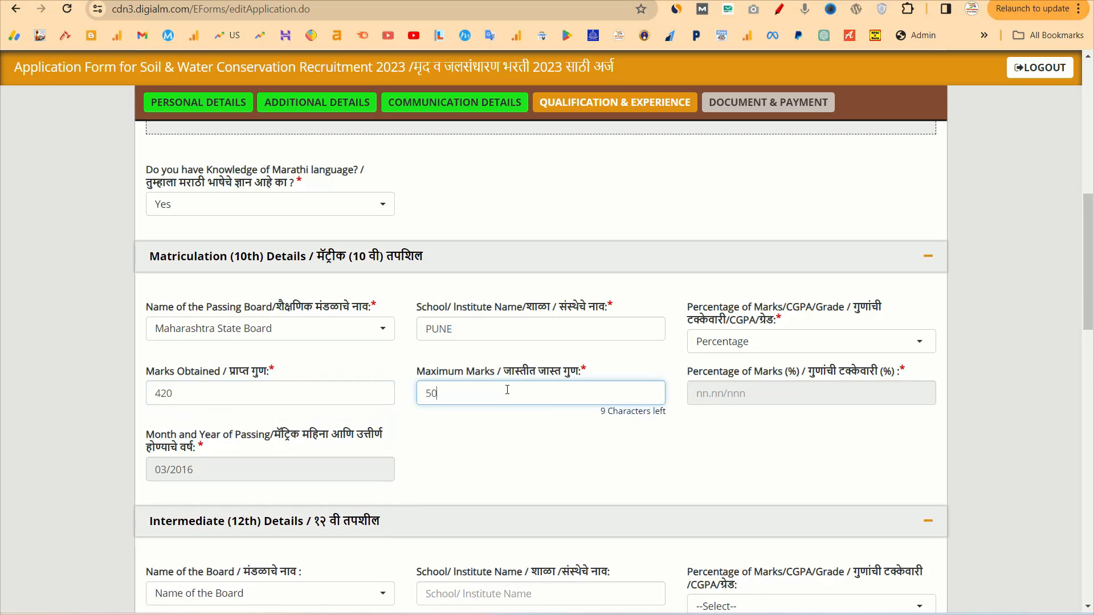
{"action": "type", "text": "0"}
{"action": "left_click", "coordinate": [624, 462]}
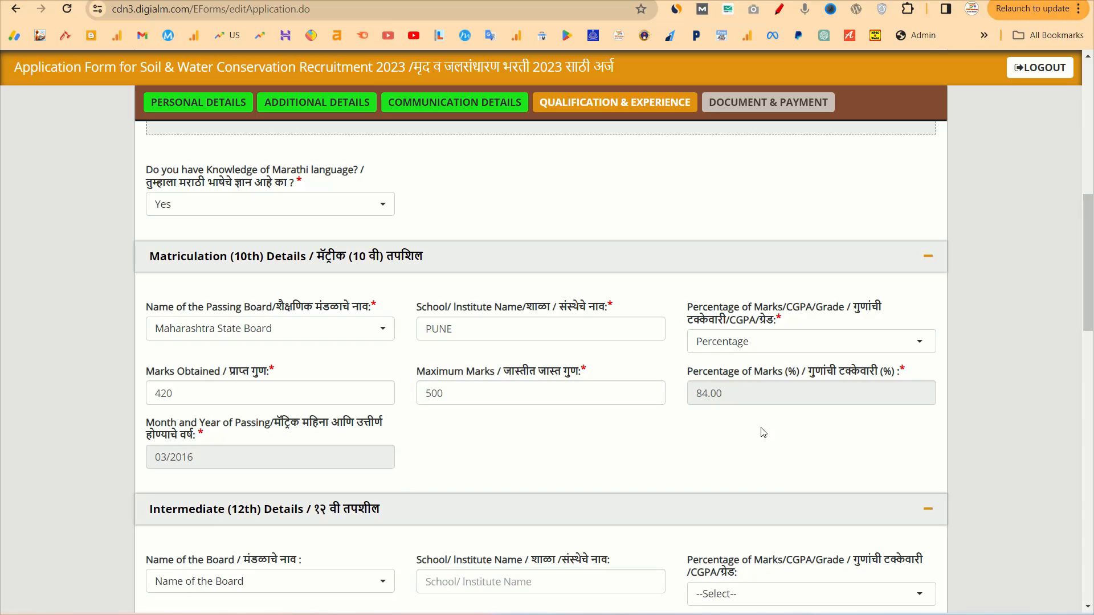
Set the 12th board to Maharashtra State Board and school to PUNE
{"action": "scroll", "coordinate": [725, 409], "scroll_direction": "down", "scroll_amount": 2}
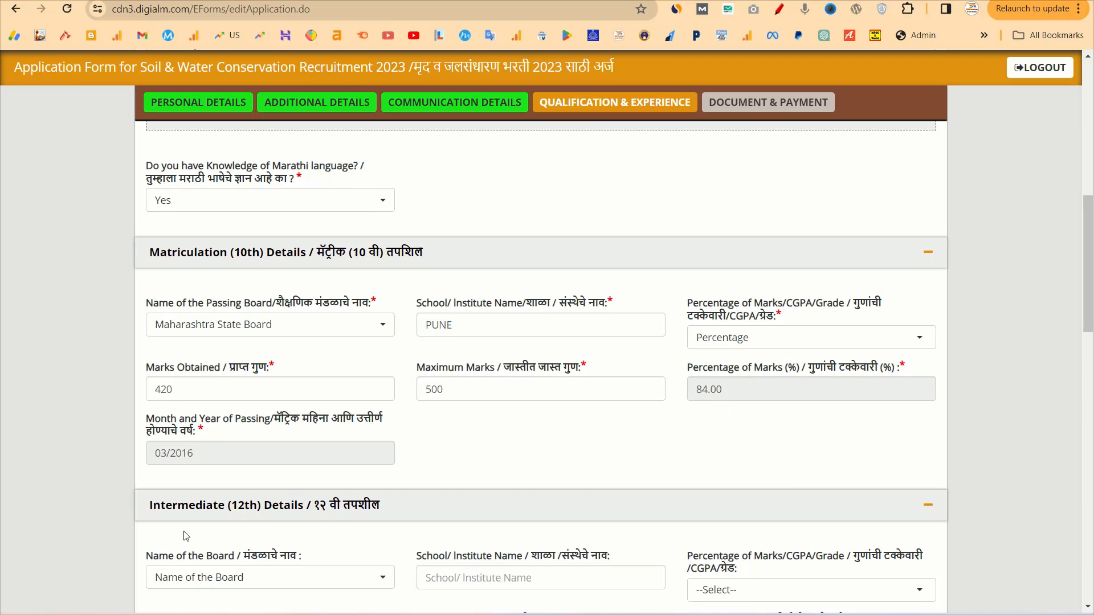
{"action": "scroll", "coordinate": [225, 381], "scroll_direction": "down", "scroll_amount": 5}
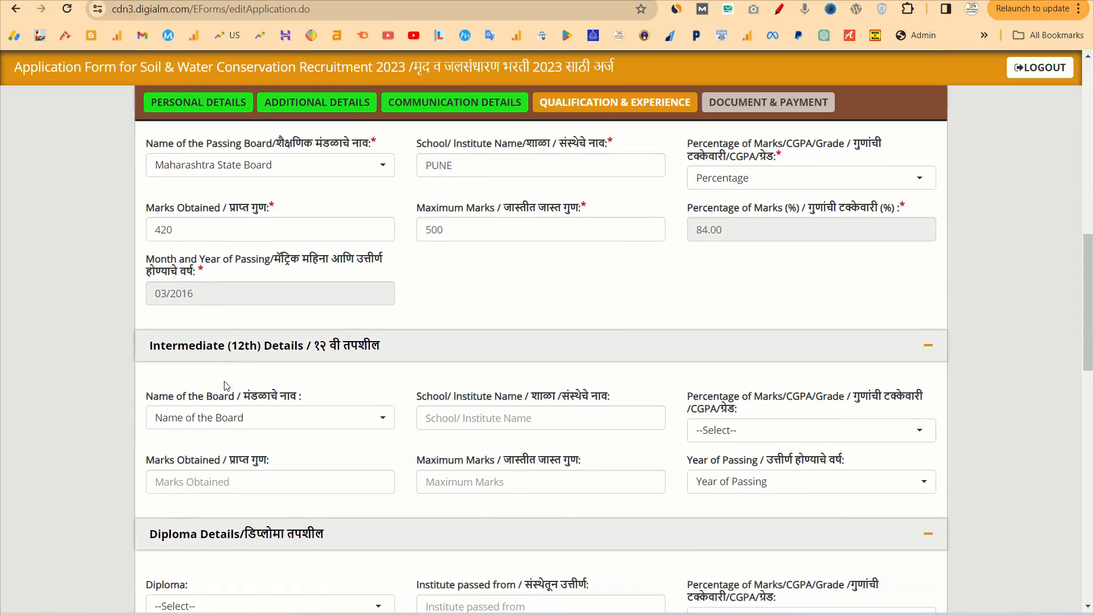
{"action": "left_click", "coordinate": [270, 258]}
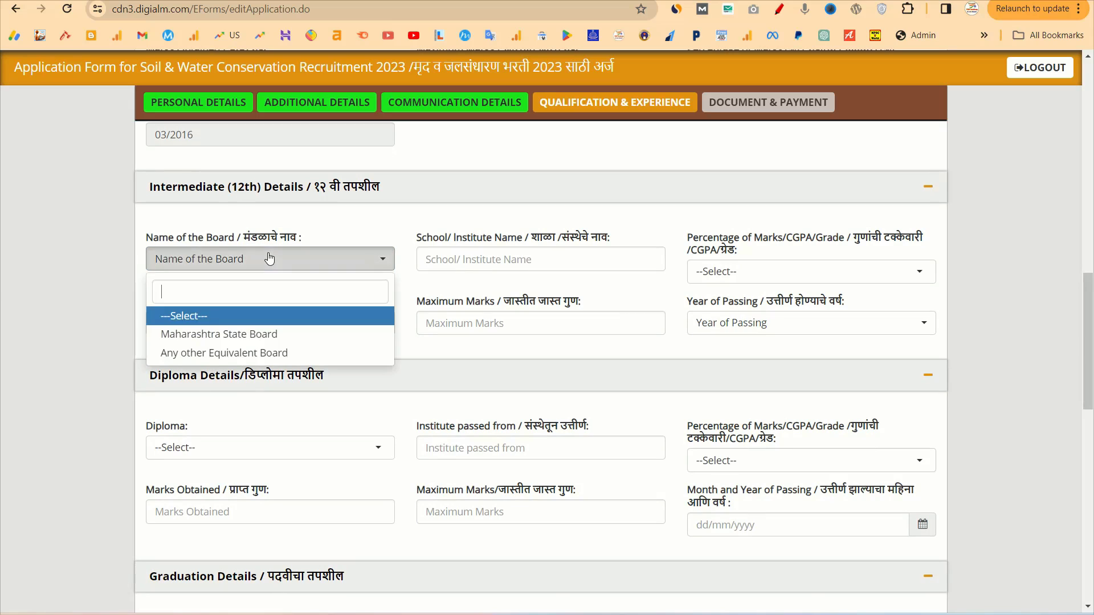
{"action": "left_click", "coordinate": [345, 334]}
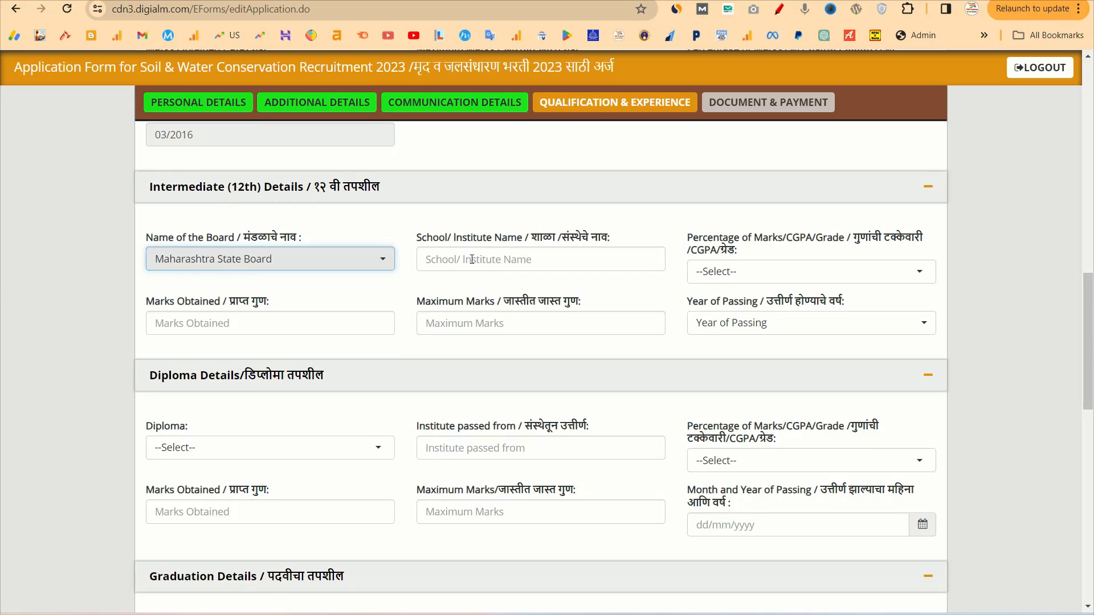
{"action": "left_click", "coordinate": [502, 258]}
{"action": "type", "text": "PUNE"}
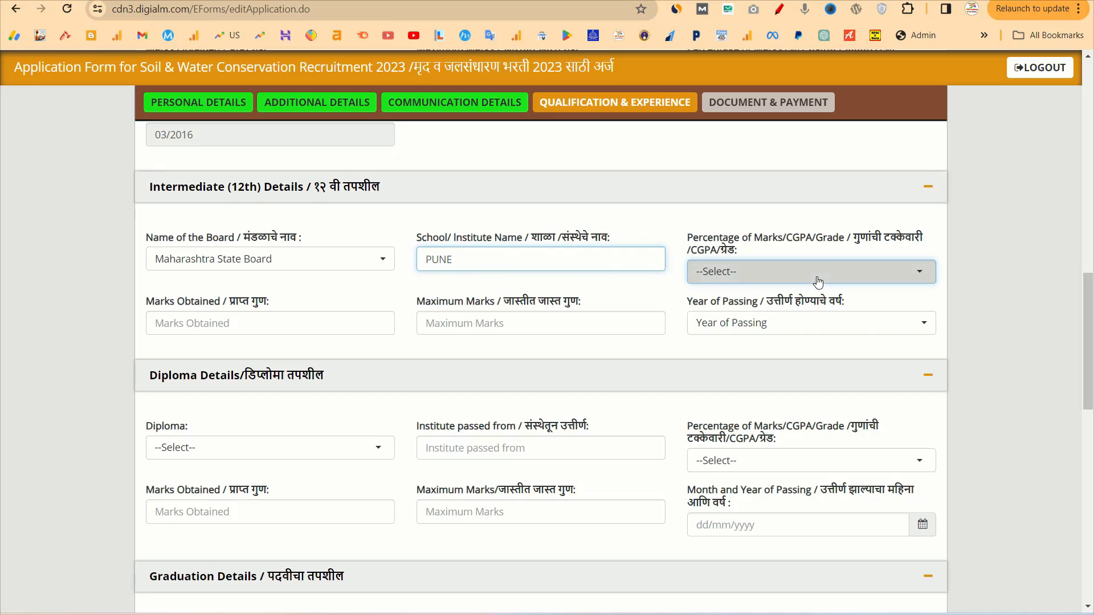
Enter 12th marks as a Percentage: 510 of 650, giving 78.46%
{"action": "left_click", "coordinate": [816, 272]}
{"action": "left_click", "coordinate": [734, 349]}
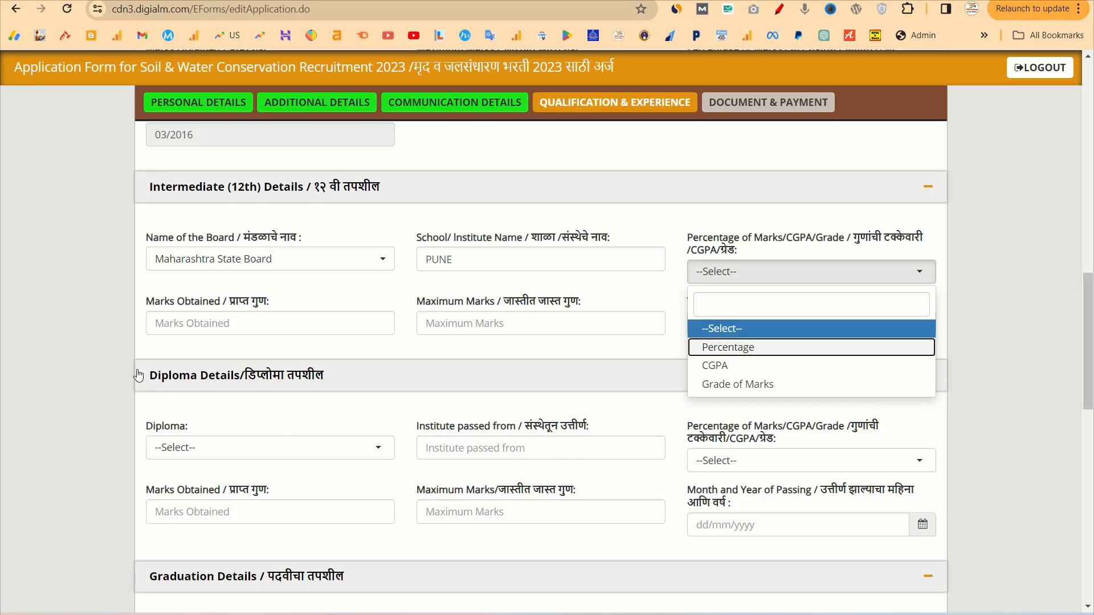
{"action": "left_click", "coordinate": [232, 319]}
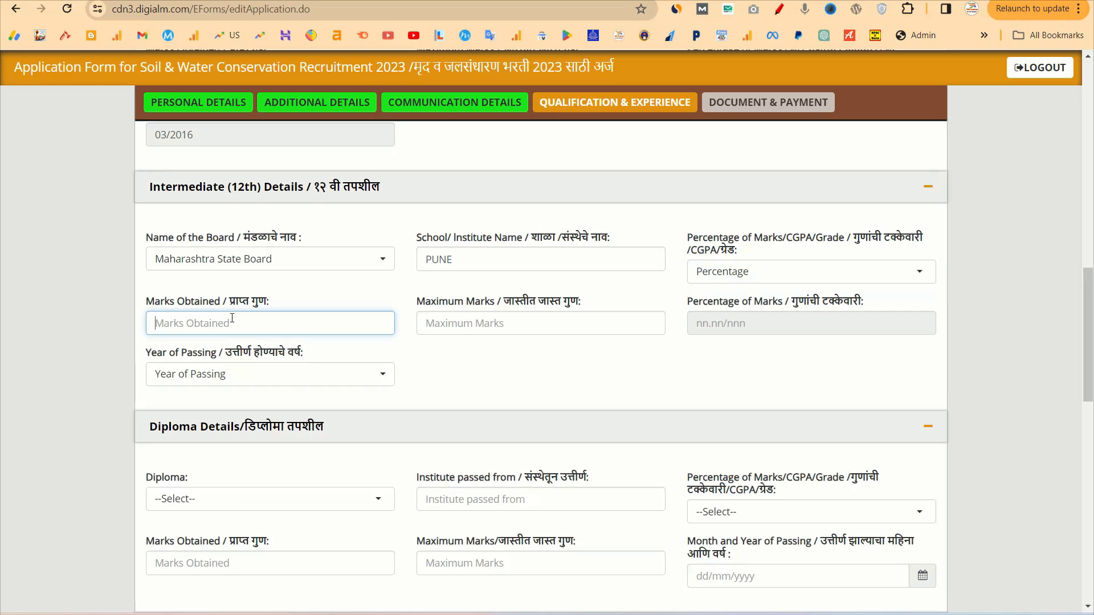
{"action": "type", "text": "510"}
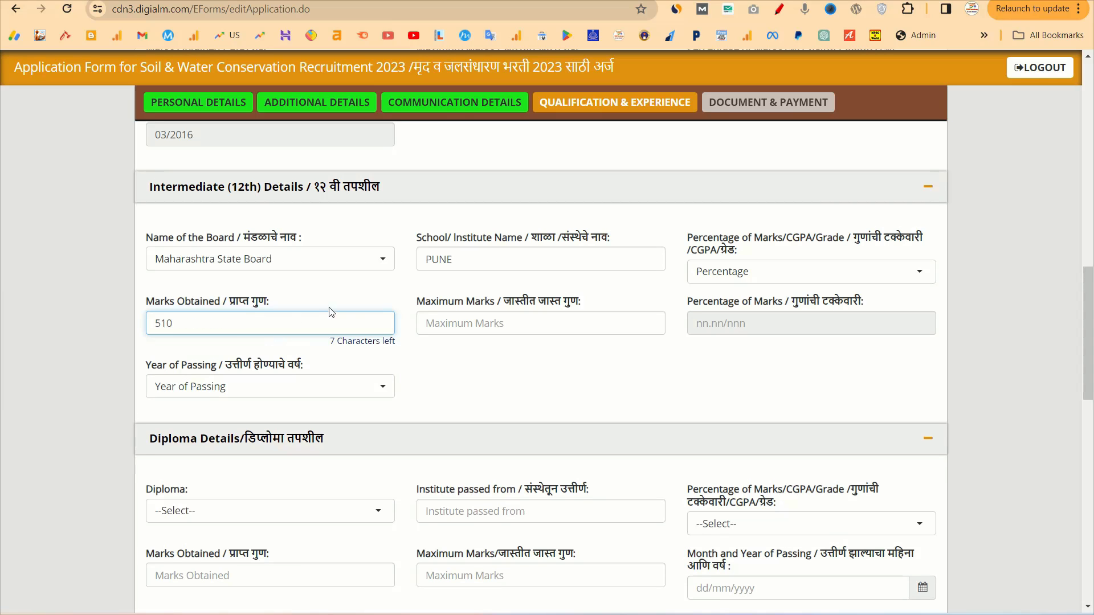
{"action": "left_click", "coordinate": [459, 323]}
{"action": "type", "text": "6"}
{"action": "key", "text": "BackSpace"}
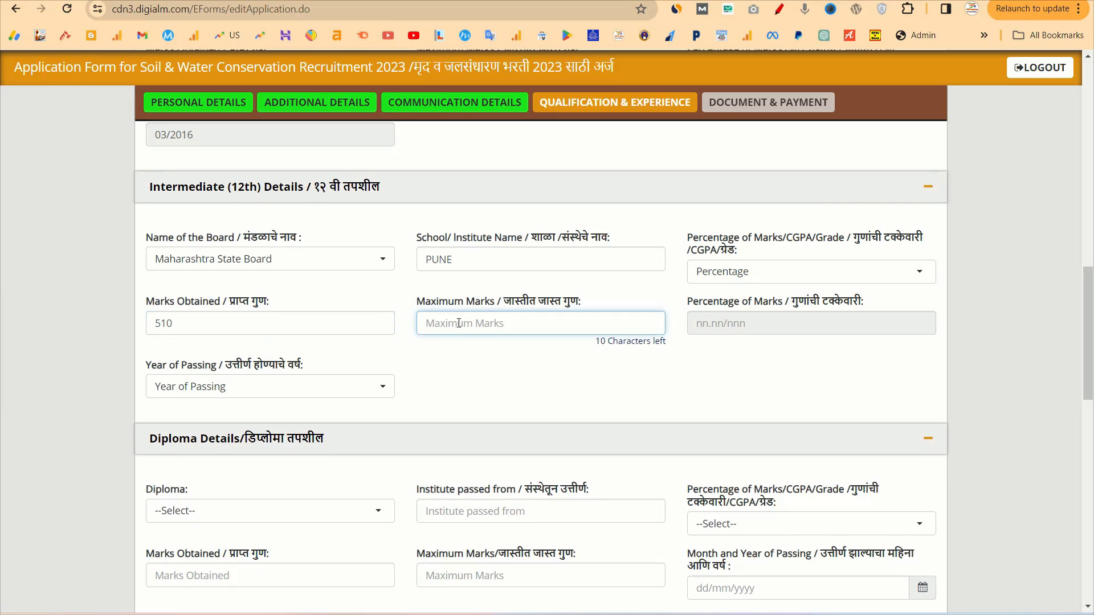
{"action": "type", "text": "650"}
{"action": "left_click", "coordinate": [590, 368]}
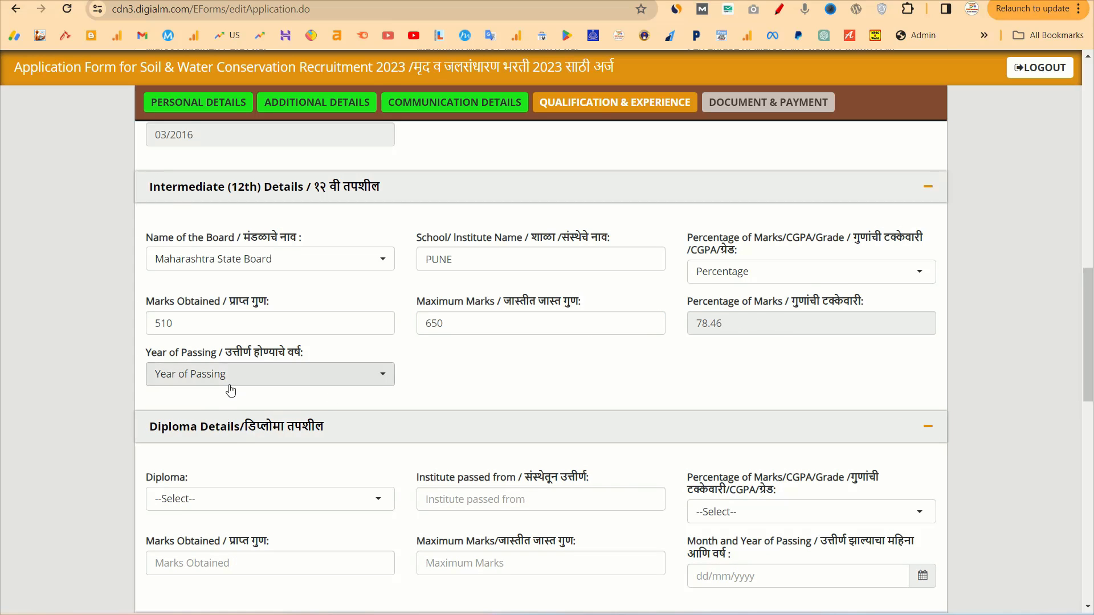
Set the 12th year of passing to 2018
{"action": "left_click", "coordinate": [230, 382]}
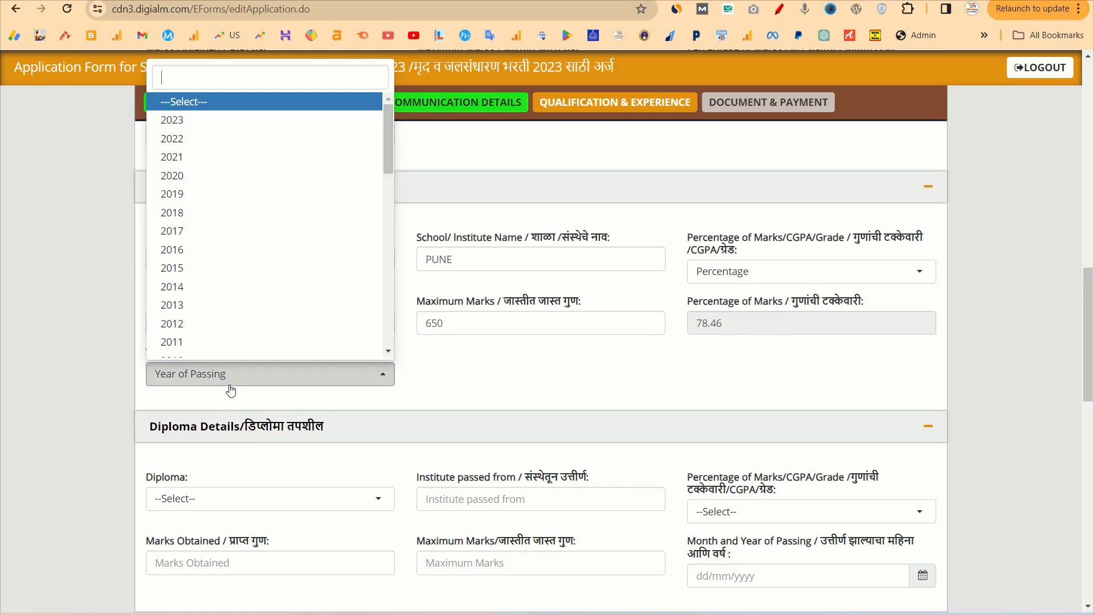
{"action": "left_click", "coordinate": [185, 214]}
{"action": "scroll", "coordinate": [521, 358], "scroll_direction": "down", "scroll_amount": 3}
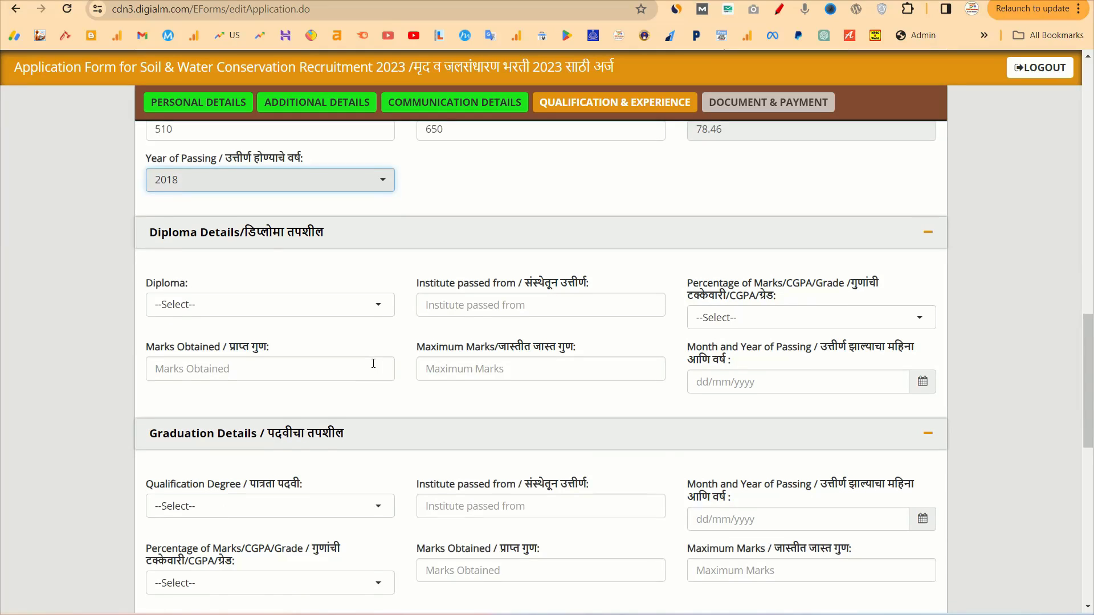
{"action": "scroll", "coordinate": [370, 364], "scroll_direction": "down", "scroll_amount": 1}
{"action": "scroll", "coordinate": [334, 396], "scroll_direction": "down", "scroll_amount": 8}
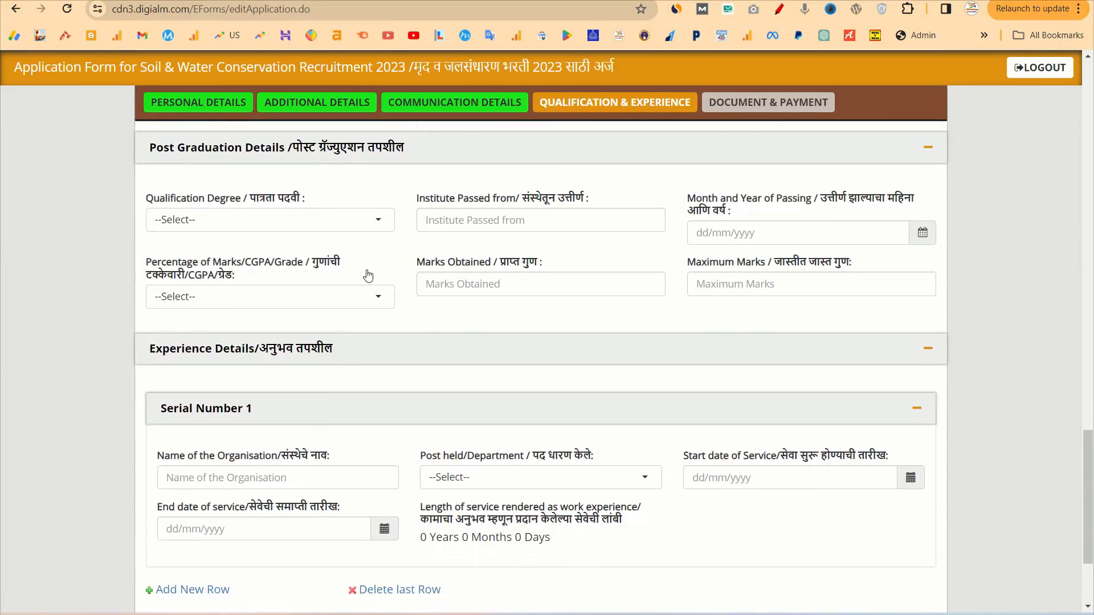
{"action": "scroll", "coordinate": [367, 274], "scroll_direction": "up", "scroll_amount": 12}
{"action": "scroll", "coordinate": [367, 270], "scroll_direction": "down", "scroll_amount": 4}
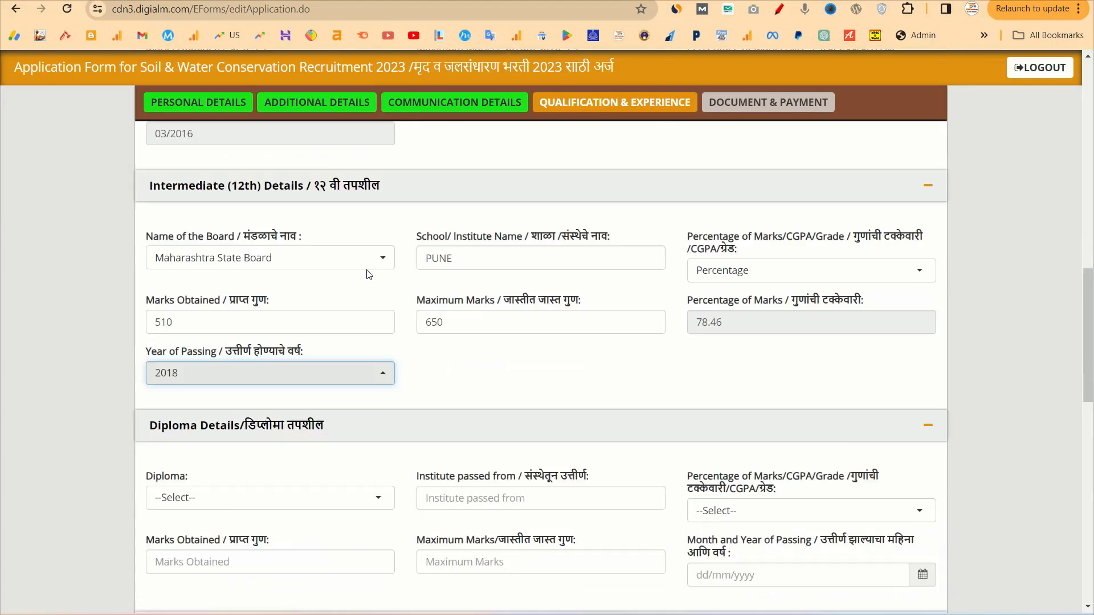
{"action": "left_click", "coordinate": [277, 373]}
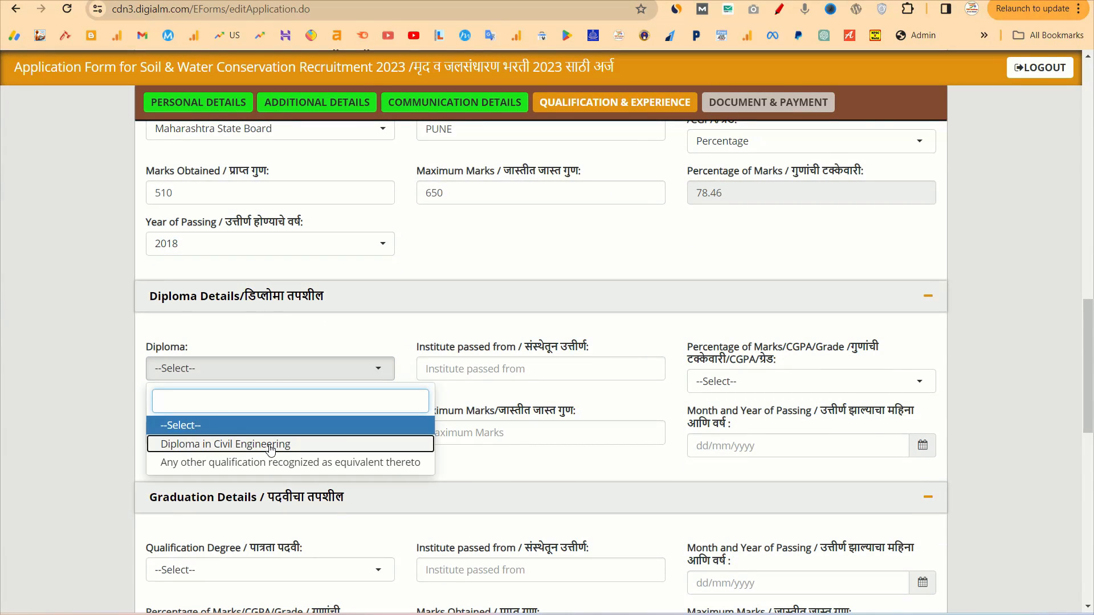
Choose Diploma in Civil Engineering with institute PUNE
{"action": "left_click", "coordinate": [274, 449]}
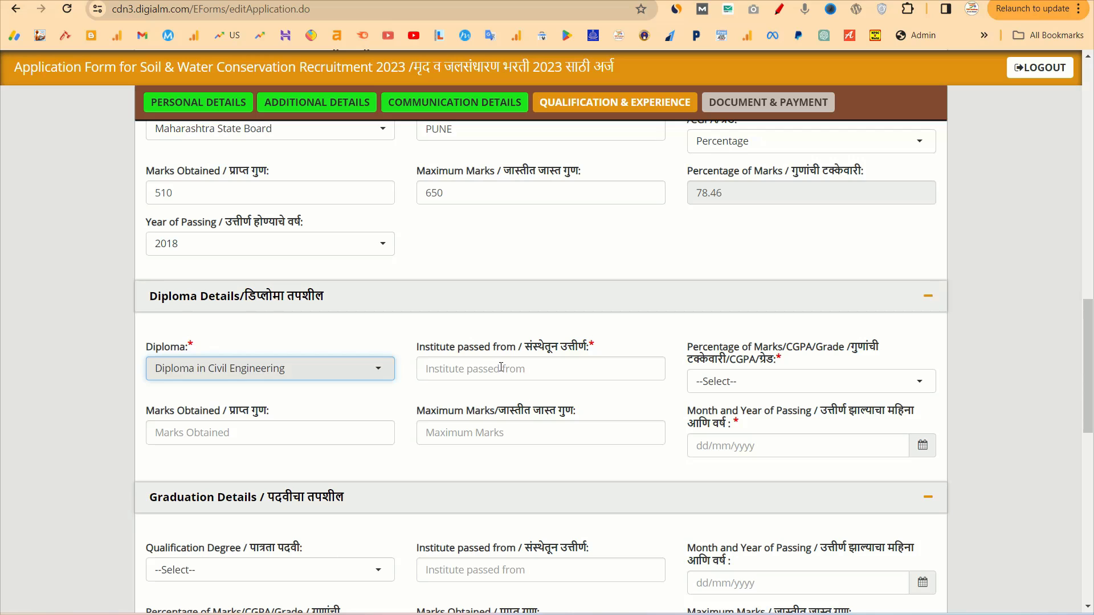
{"action": "left_click", "coordinate": [552, 368]}
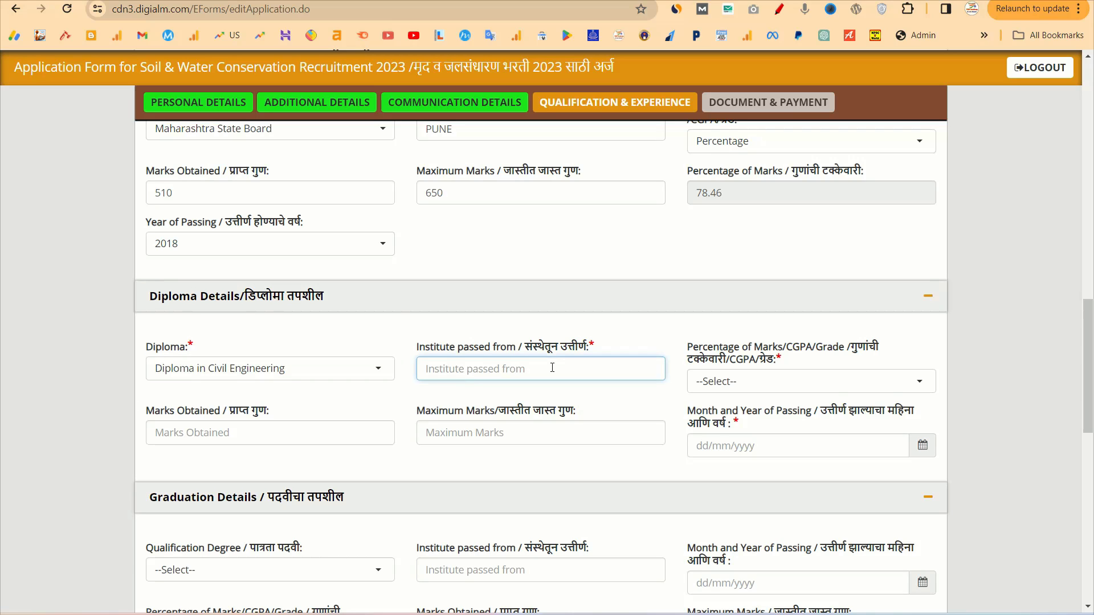
{"action": "type", "text": "PUNE"}
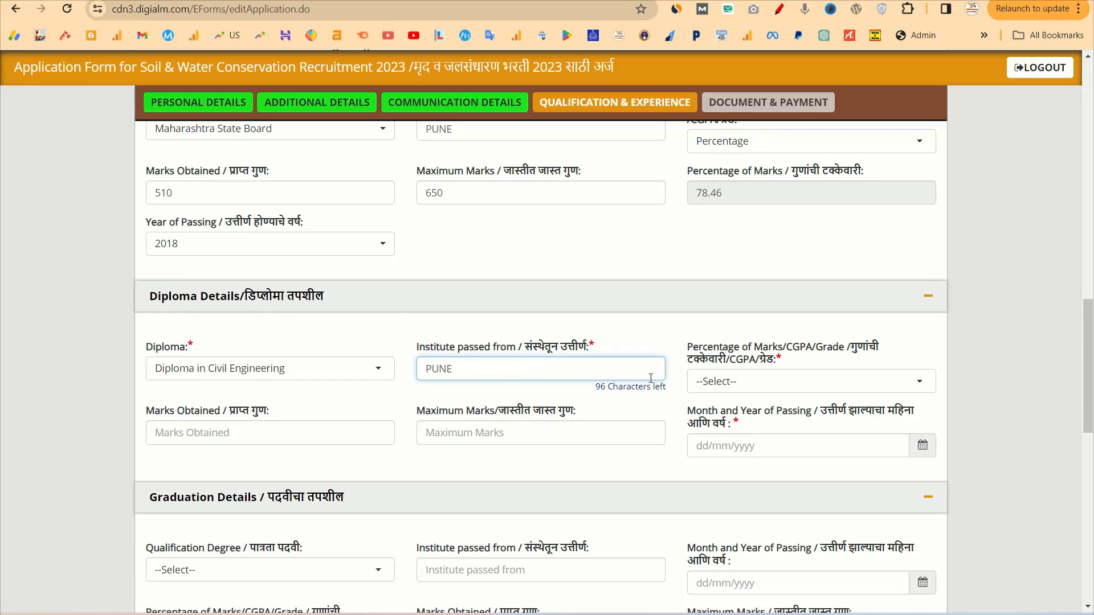
Enter diploma marks as a Percentage: 800 of 1200, giving 66.67%
{"action": "left_click", "coordinate": [764, 381]}
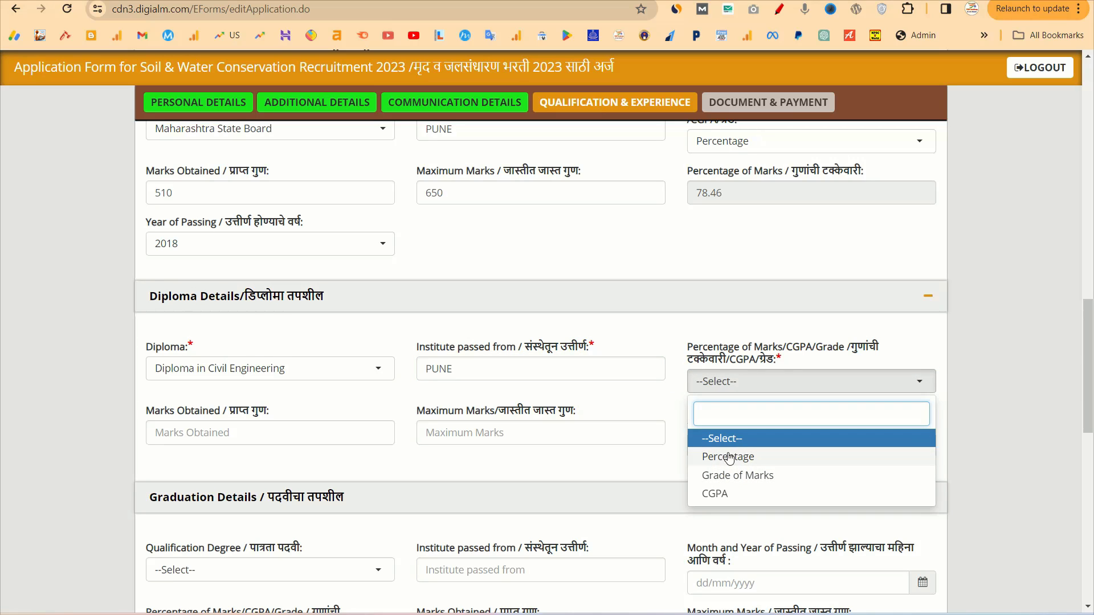
{"action": "left_click", "coordinate": [725, 461]}
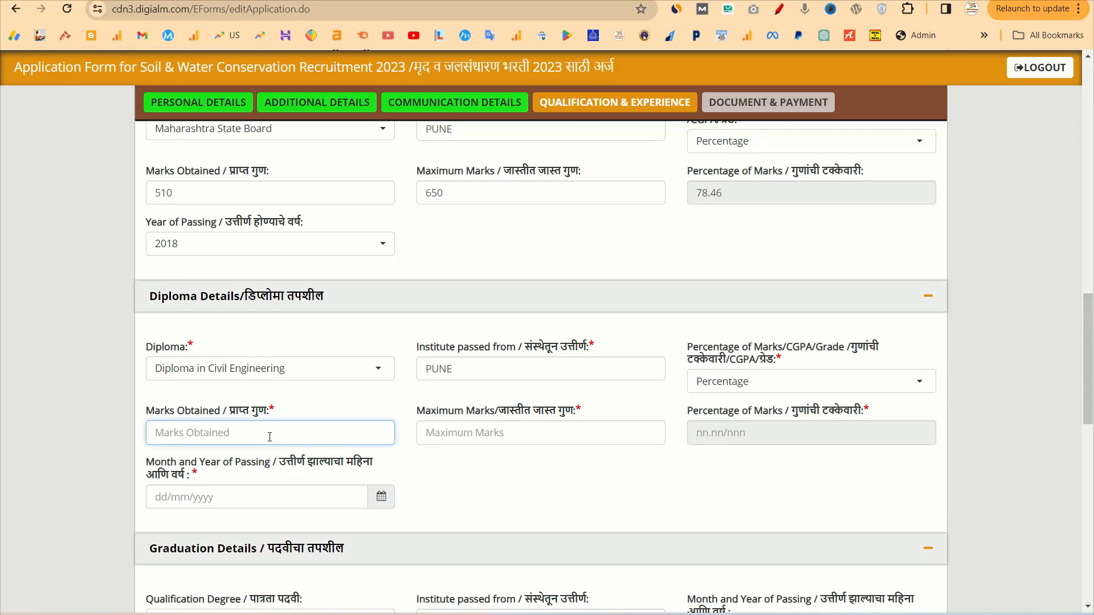
{"action": "type", "text": "800"}
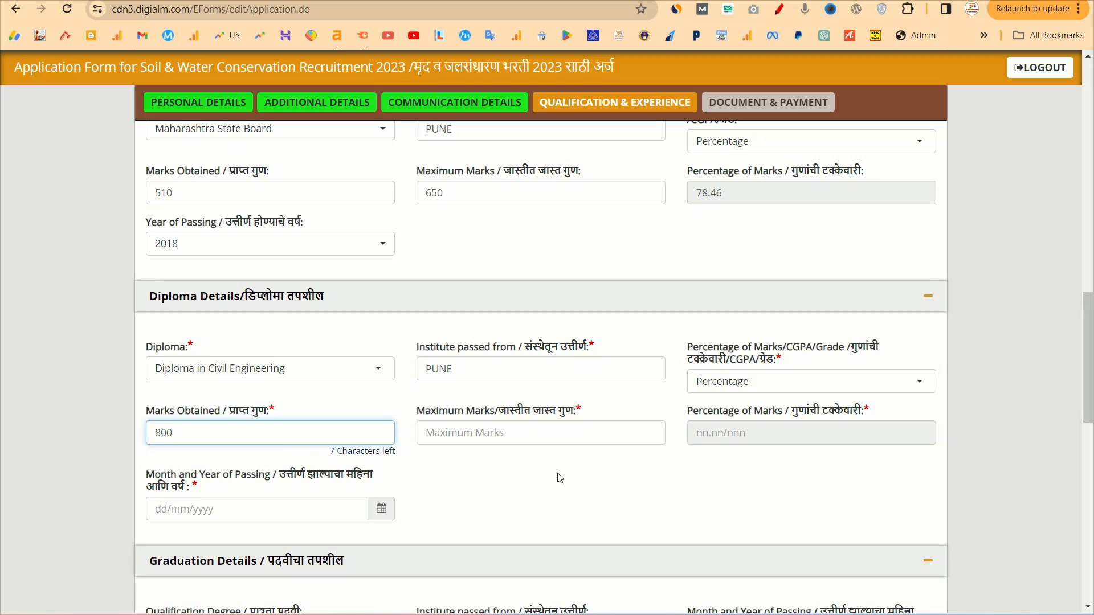
{"action": "left_click", "coordinate": [480, 434]}
{"action": "type", "text": "1200"}
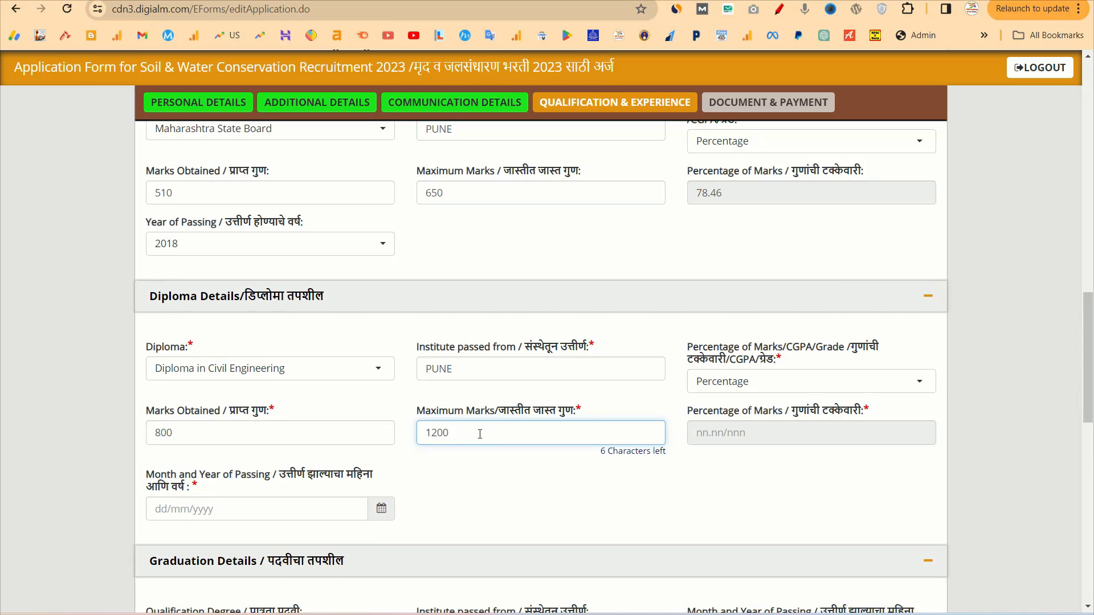
{"action": "left_click", "coordinate": [557, 497]}
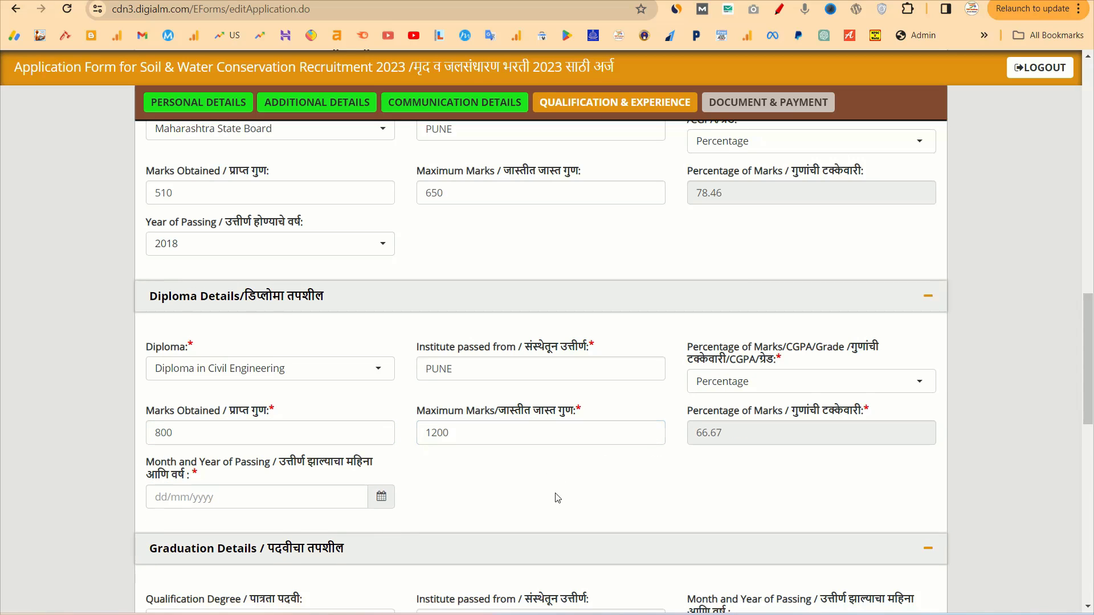
{"action": "double_click", "coordinate": [702, 434]}
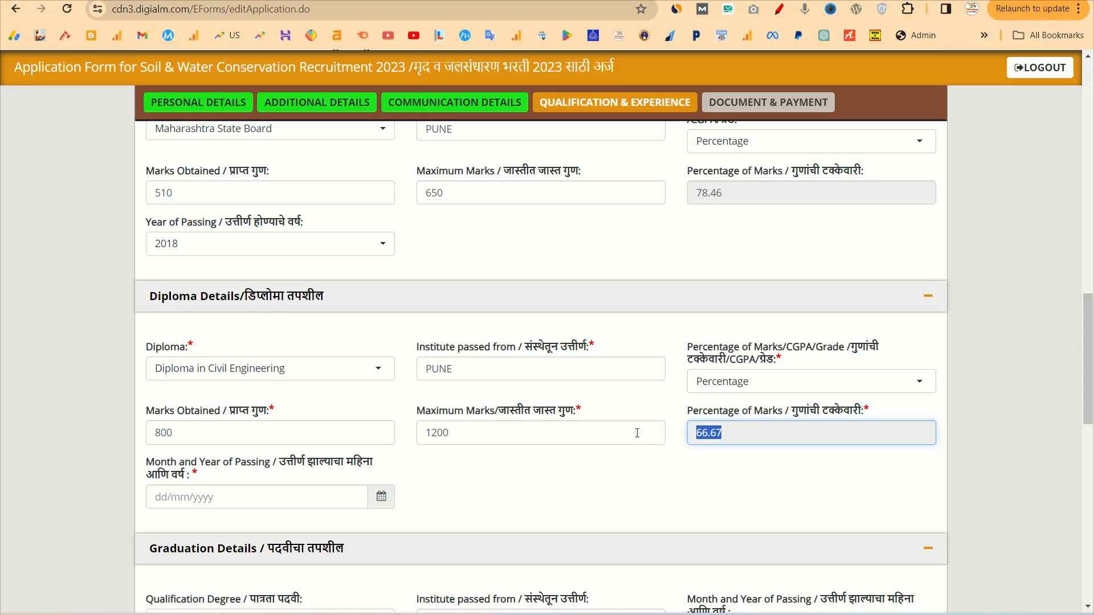
Set the diploma passing date to 14/07/2021
{"action": "left_click", "coordinate": [381, 499]}
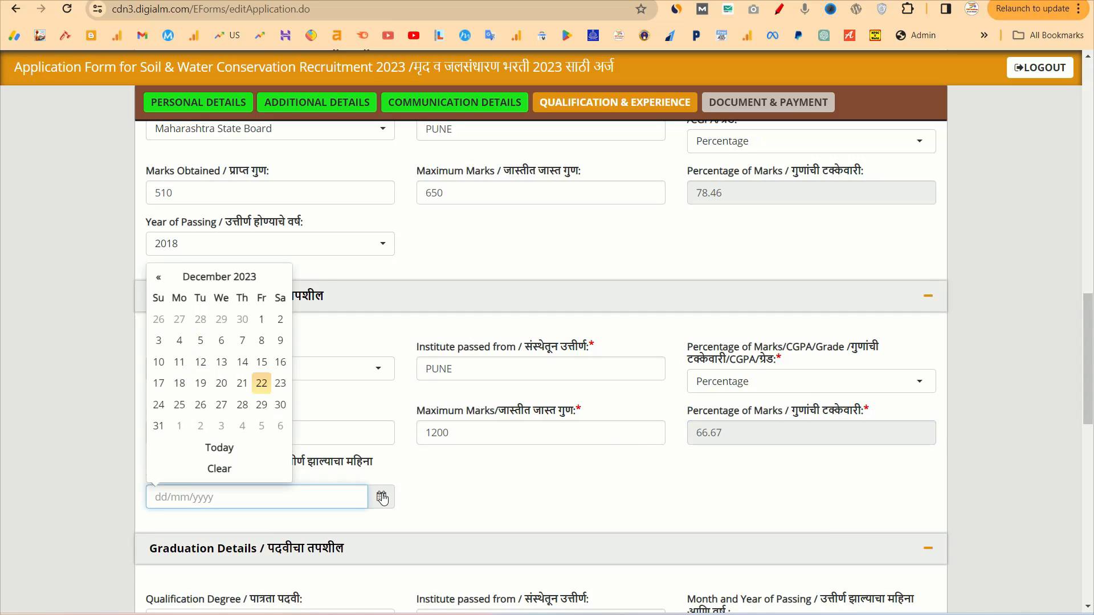
{"action": "left_click", "coordinate": [221, 278]}
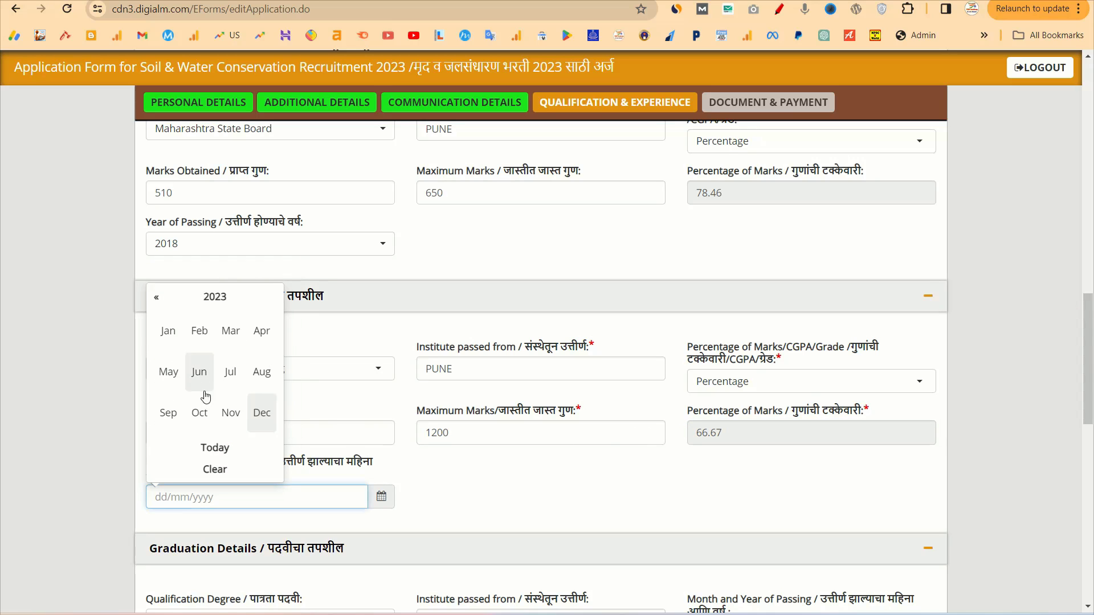
{"action": "left_click", "coordinate": [208, 299]}
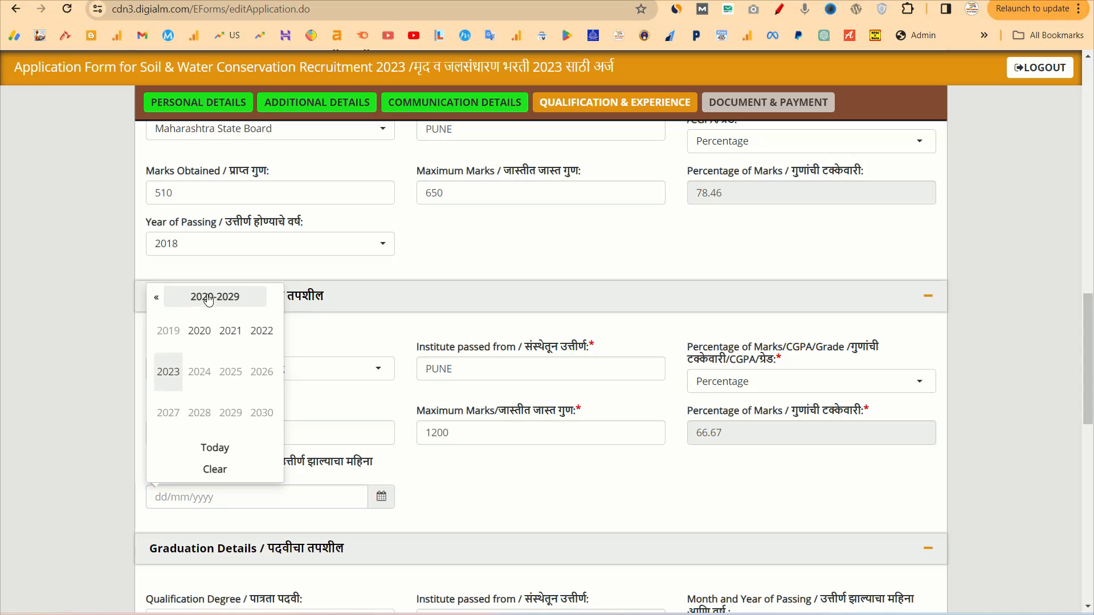
{"action": "left_click", "coordinate": [230, 330]}
{"action": "left_click", "coordinate": [226, 370]}
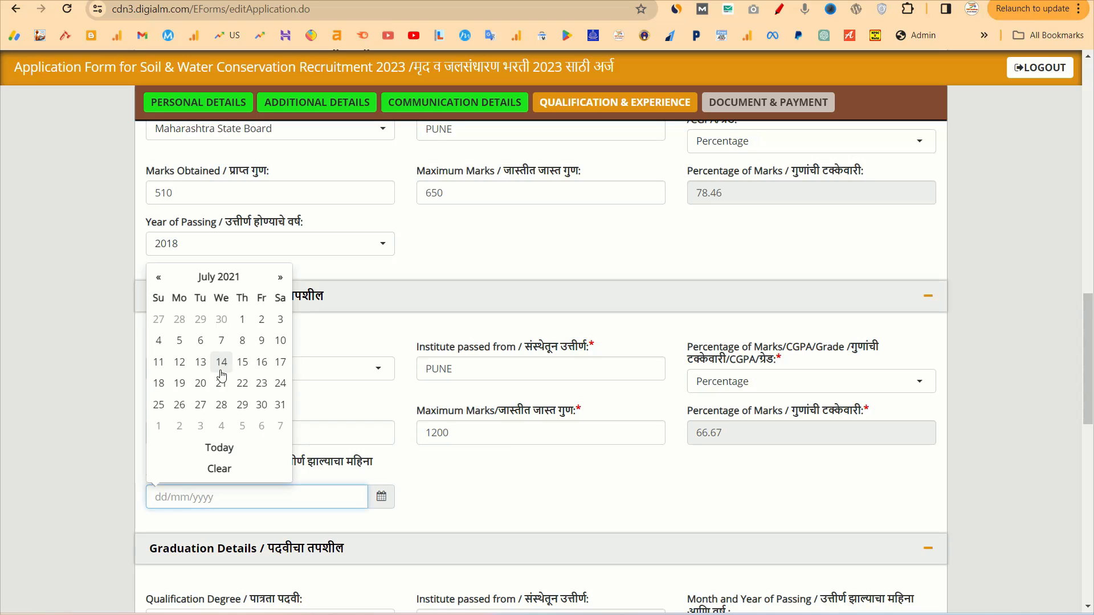
{"action": "left_click", "coordinate": [222, 360]}
{"action": "scroll", "coordinate": [399, 522], "scroll_direction": "down", "scroll_amount": 3}
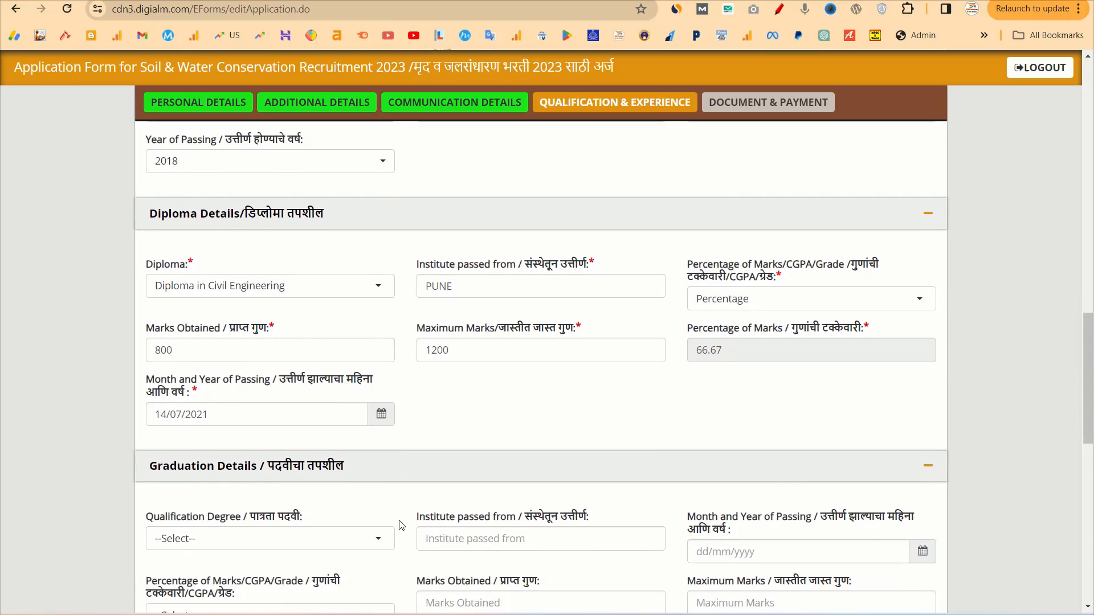
{"action": "scroll", "coordinate": [399, 522], "scroll_direction": "down", "scroll_amount": 3}
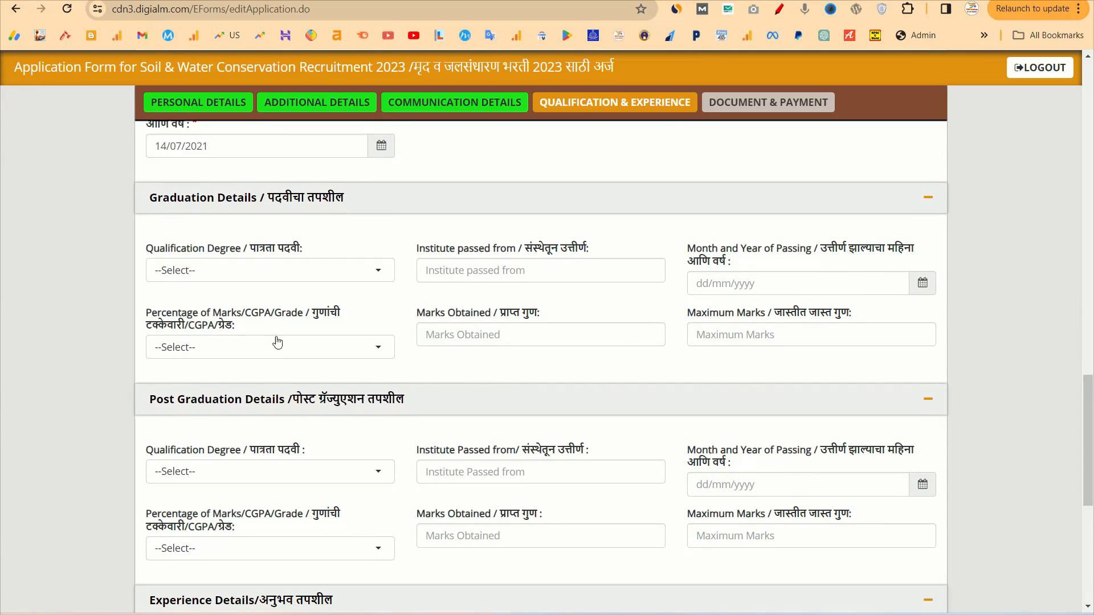
{"action": "left_click", "coordinate": [320, 271]}
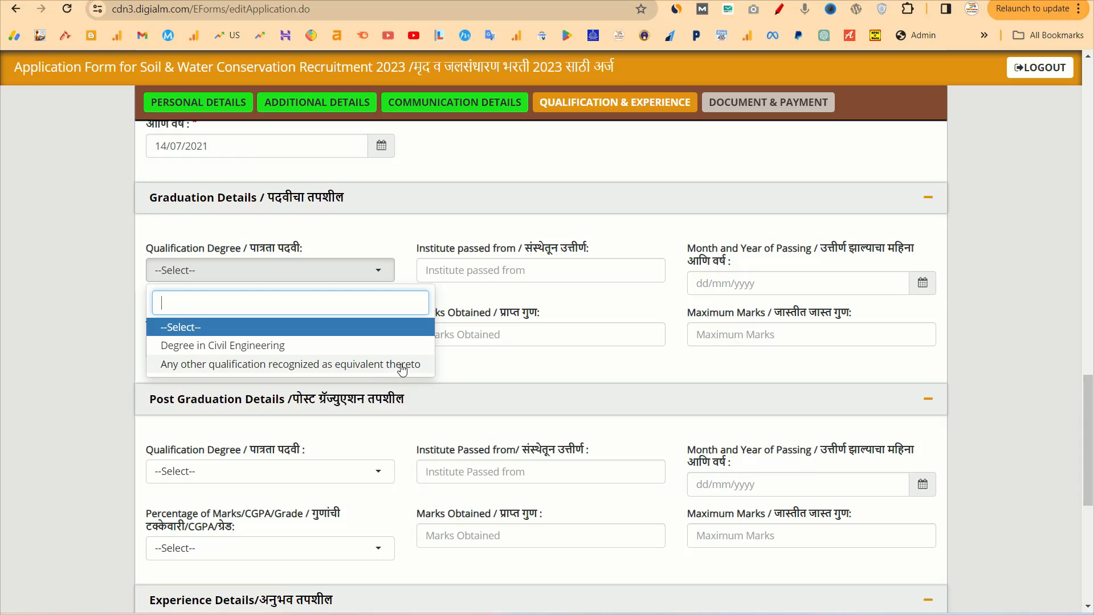
{"action": "left_click", "coordinate": [507, 371]}
{"action": "scroll", "coordinate": [508, 418], "scroll_direction": "down", "scroll_amount": 3}
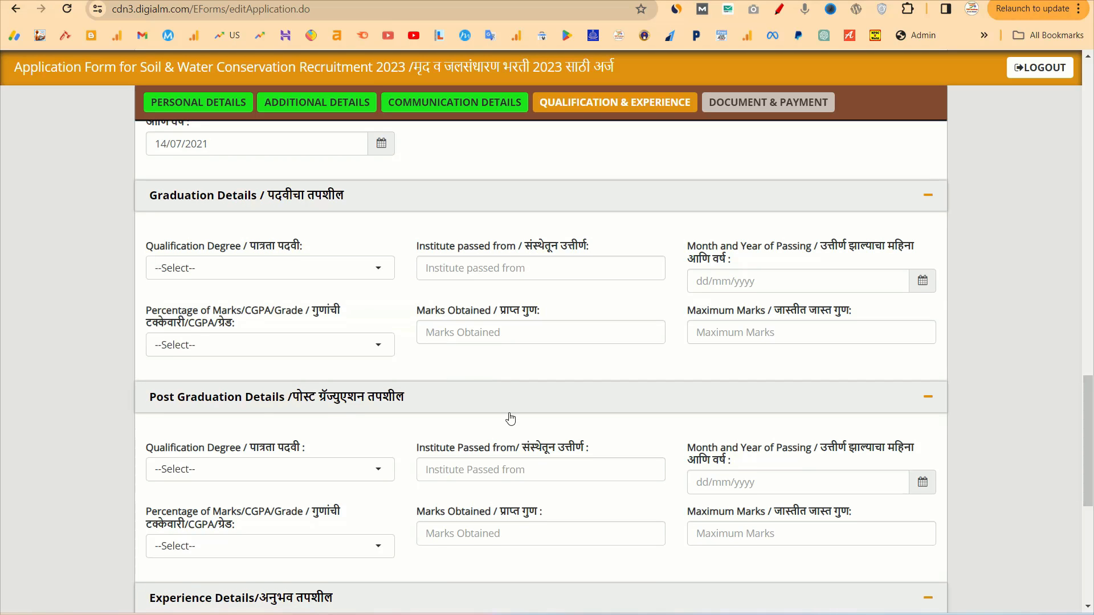
{"action": "scroll", "coordinate": [511, 418], "scroll_direction": "down", "scroll_amount": 3}
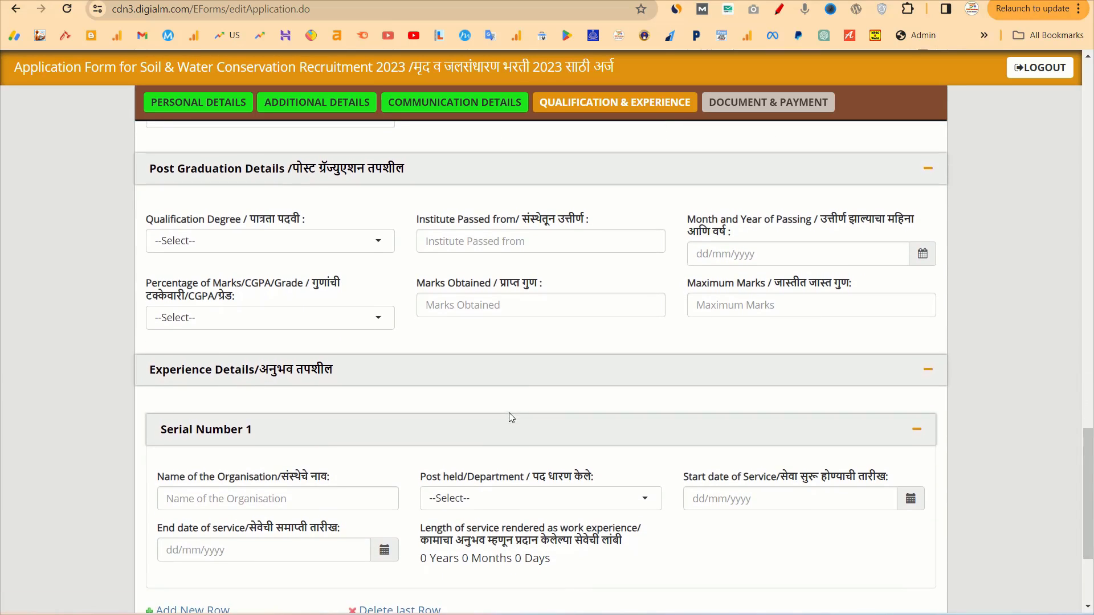
{"action": "scroll", "coordinate": [509, 416], "scroll_direction": "down", "scroll_amount": 3}
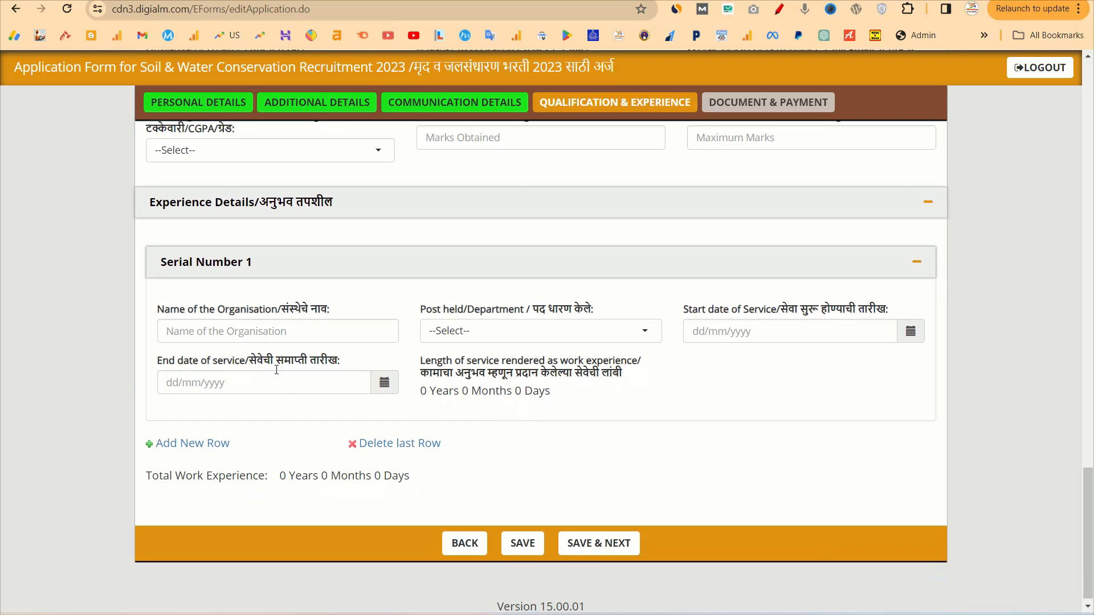
{"action": "scroll", "coordinate": [593, 410], "scroll_direction": "down", "scroll_amount": 1}
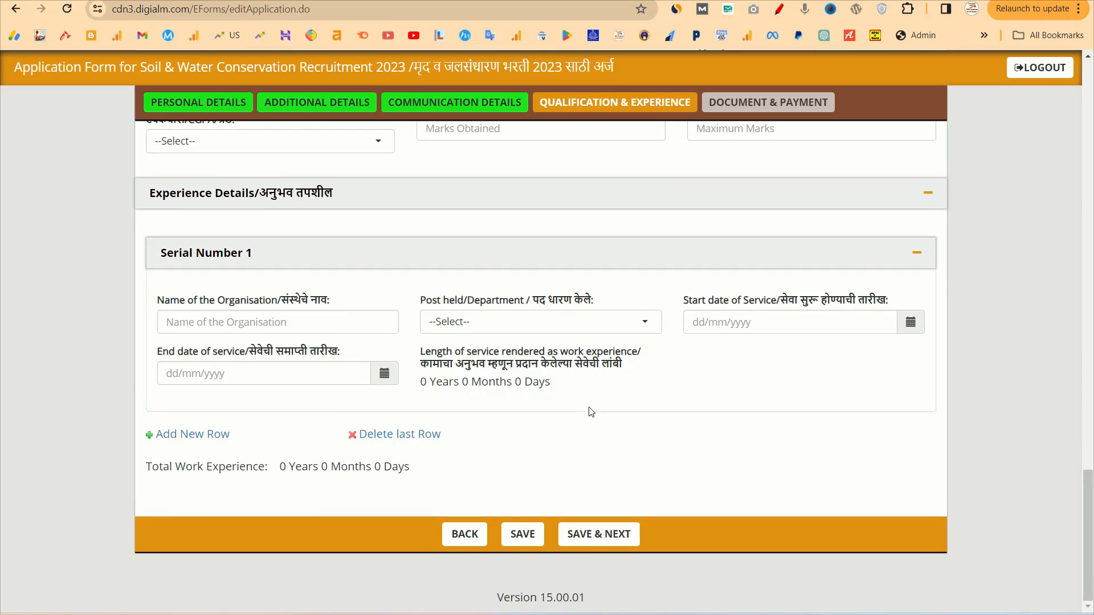
{"action": "left_click", "coordinate": [591, 531]}
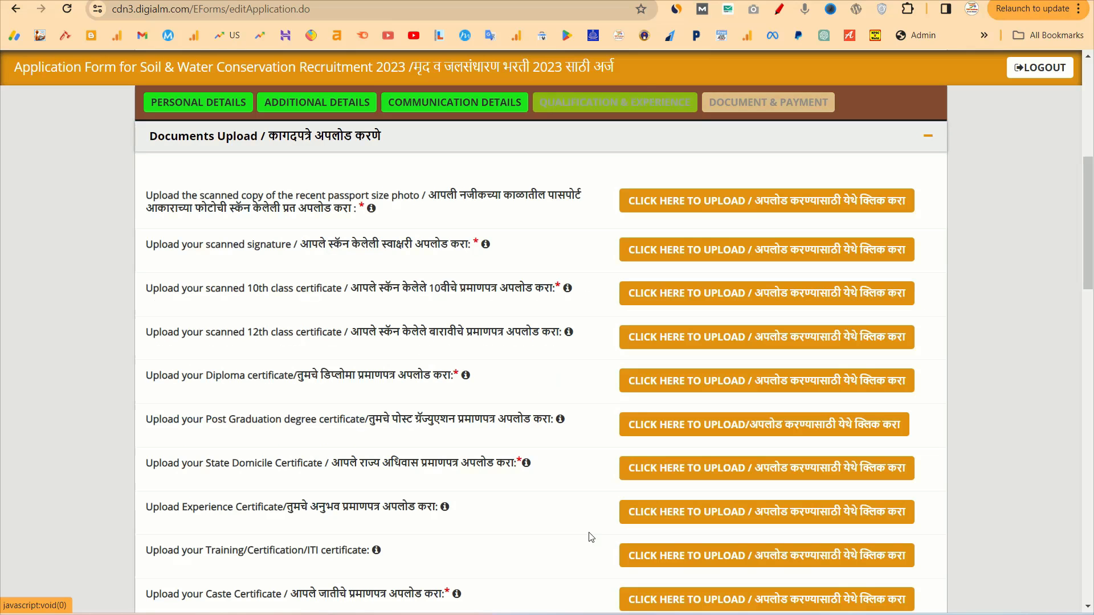
Dismiss the Data Saved alert and bring up the passport-photo Document / Image Upload dialog
{"action": "left_click", "coordinate": [671, 101]}
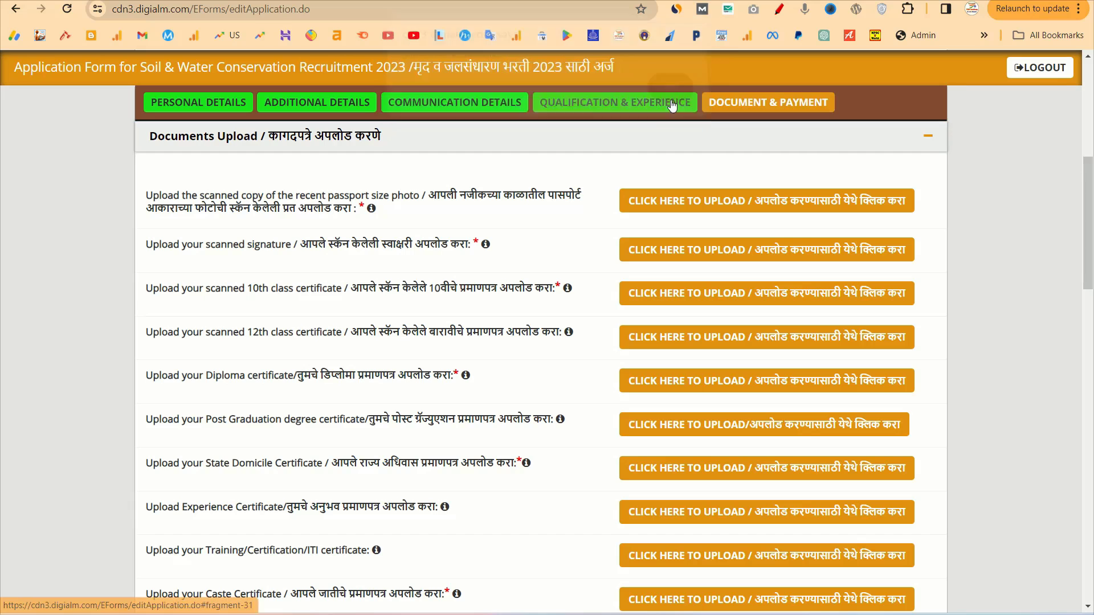
{"action": "scroll", "coordinate": [620, 157], "scroll_direction": "up", "scroll_amount": 2}
{"action": "scroll", "coordinate": [621, 157], "scroll_direction": "down", "scroll_amount": 1}
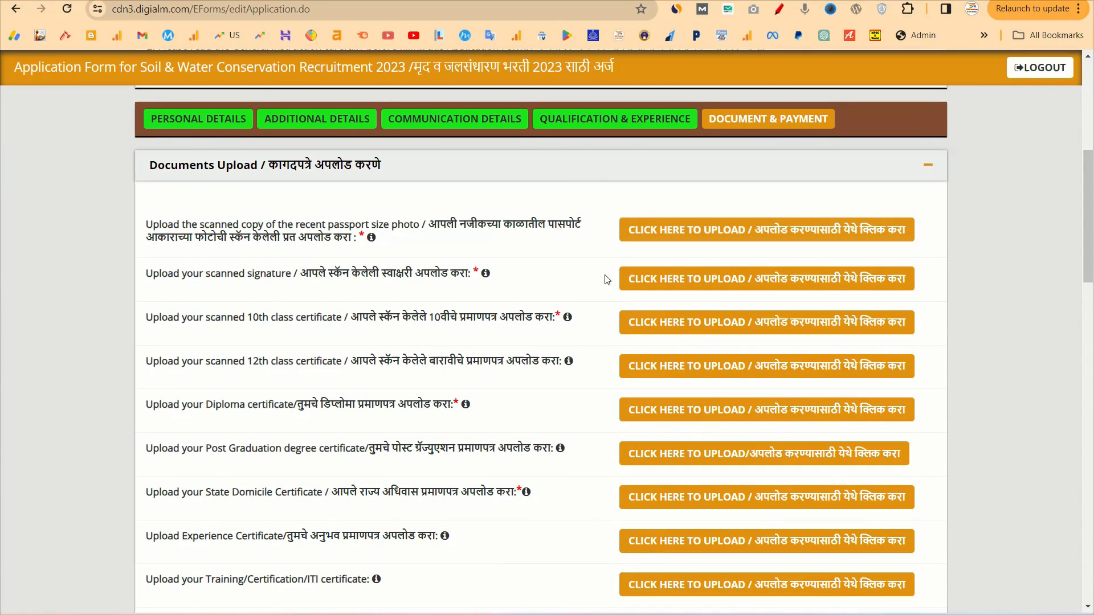
{"action": "scroll", "coordinate": [670, 437], "scroll_direction": "down", "scroll_amount": 1}
{"action": "scroll", "coordinate": [668, 432], "scroll_direction": "down", "scroll_amount": 1}
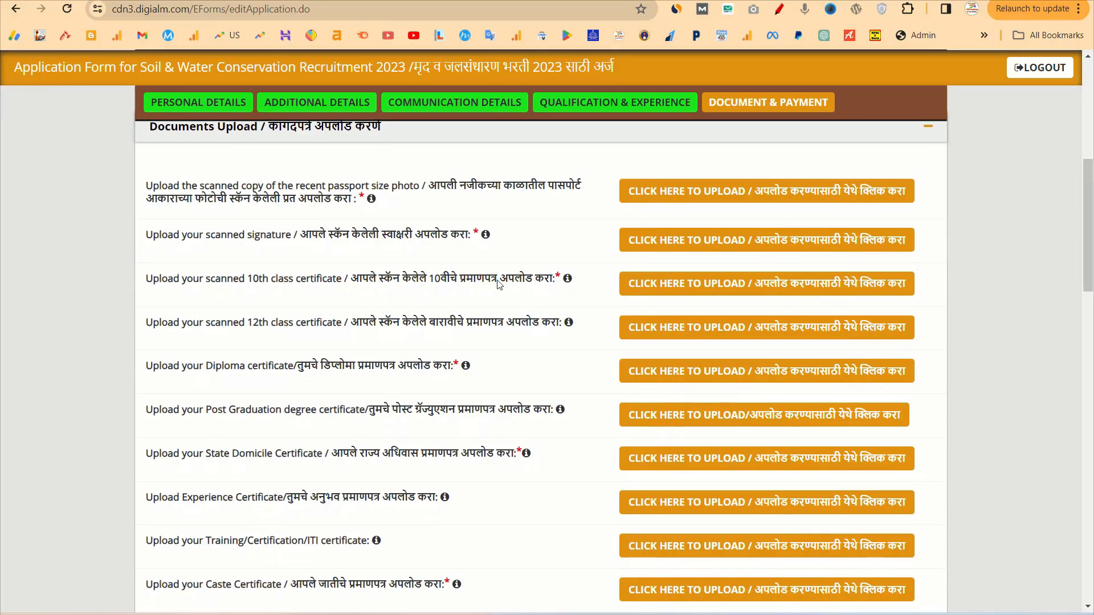
{"action": "left_click", "coordinate": [670, 193]}
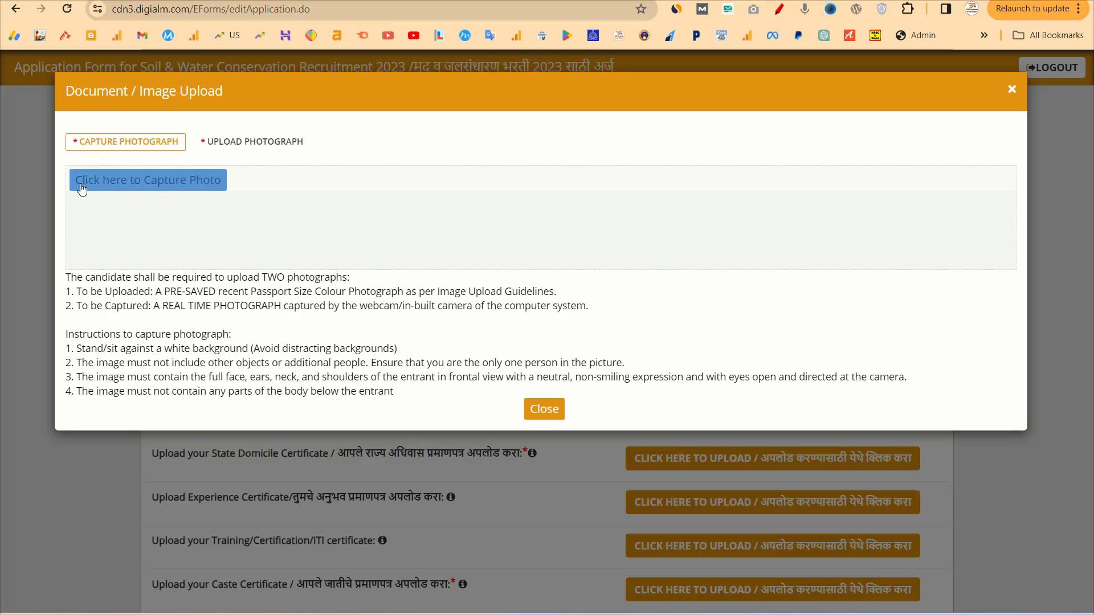
Capture a live webcam photo, then upload the saved passport photograph Pic.jpg
{"action": "left_click", "coordinate": [186, 183]}
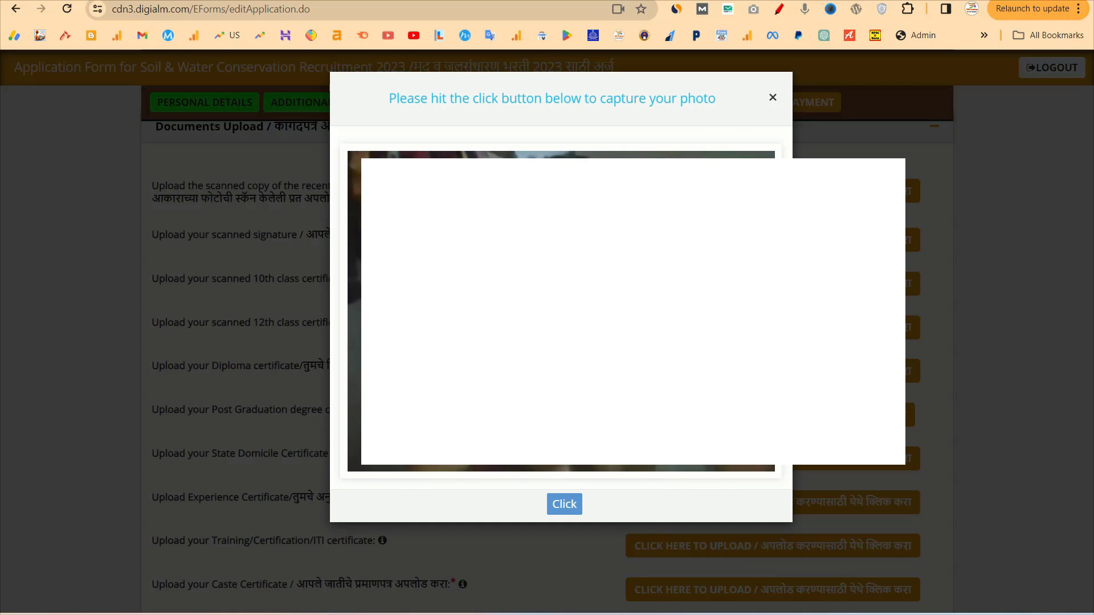
{"action": "left_click", "coordinate": [563, 495]}
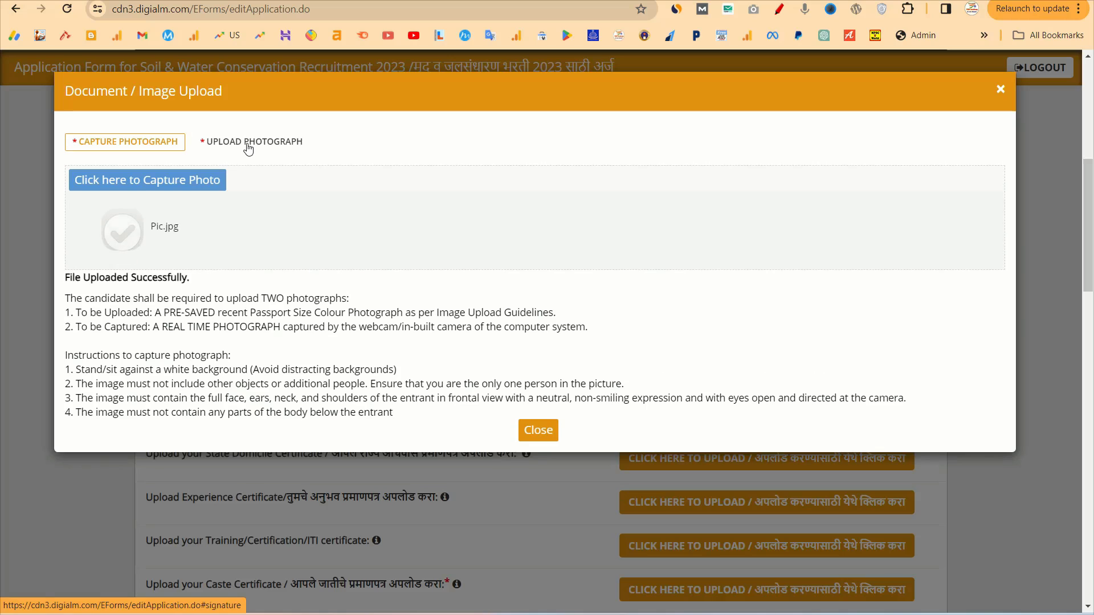
{"action": "left_click", "coordinate": [256, 144]}
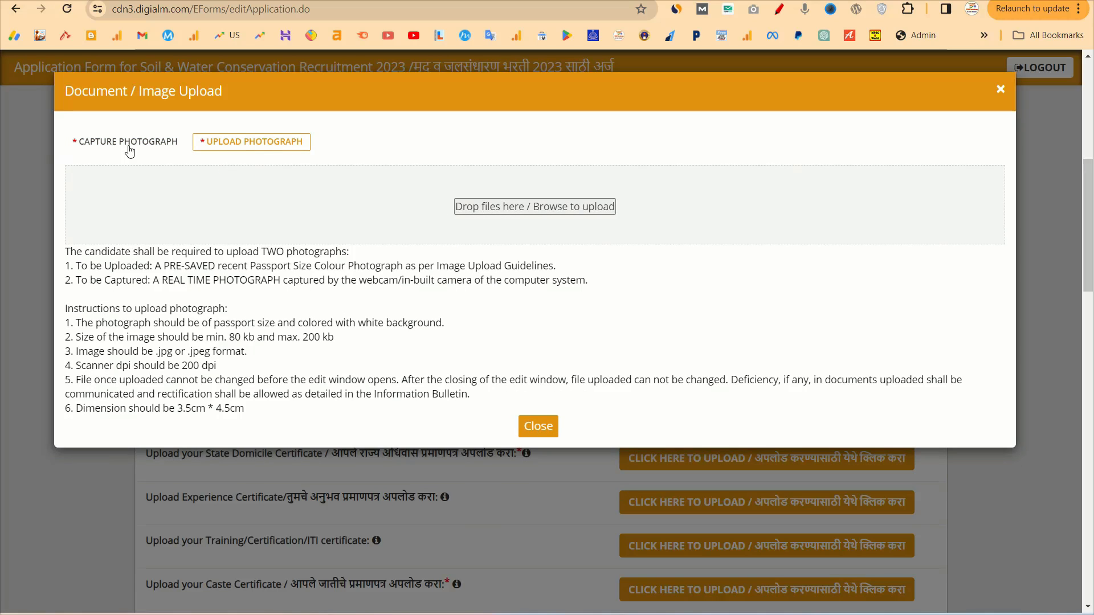
{"action": "left_click", "coordinate": [491, 210]}
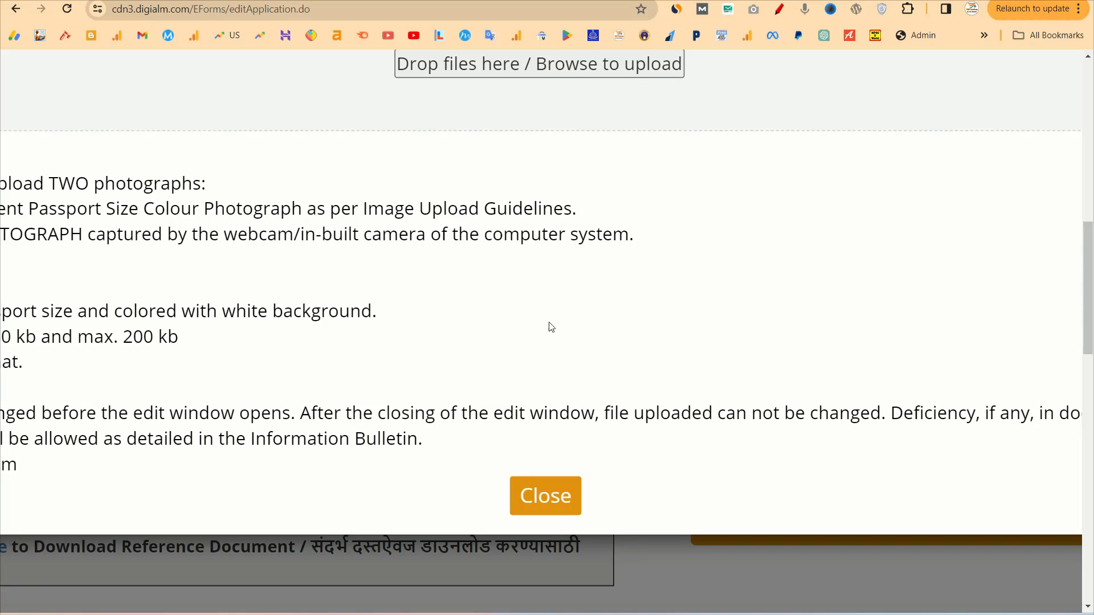
{"action": "left_click", "coordinate": [537, 509]}
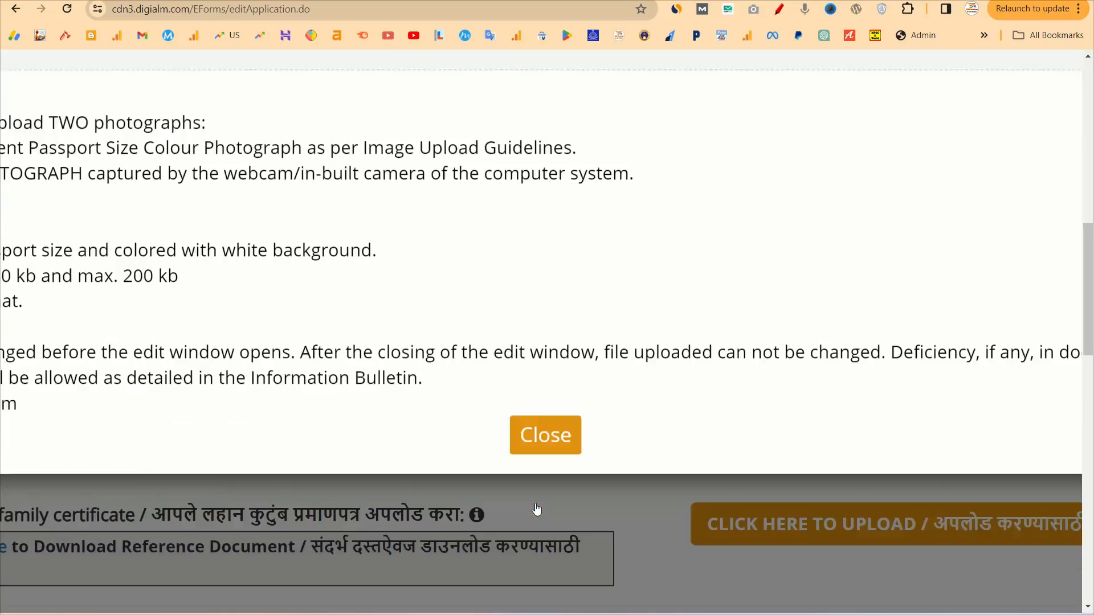
{"action": "scroll", "coordinate": [520, 503], "scroll_direction": "down", "scroll_amount": 5}
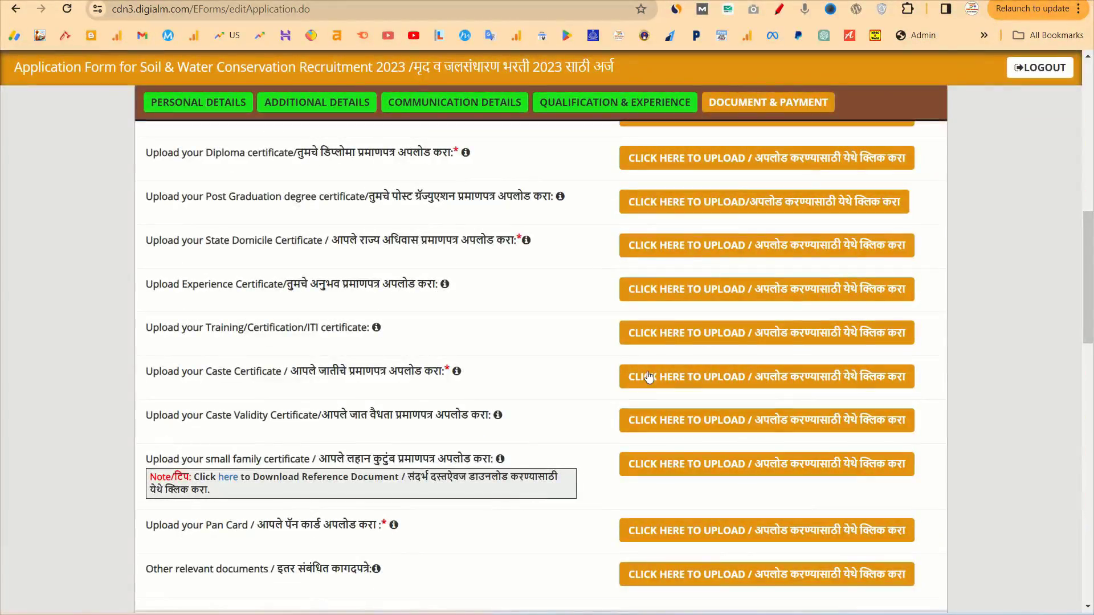
Upload the scanned signature JPG, which must be within the 80KB–200KB size limit
{"action": "scroll", "coordinate": [654, 376], "scroll_direction": "up", "scroll_amount": 10}
{"action": "scroll", "coordinate": [683, 387], "scroll_direction": "down", "scroll_amount": 5}
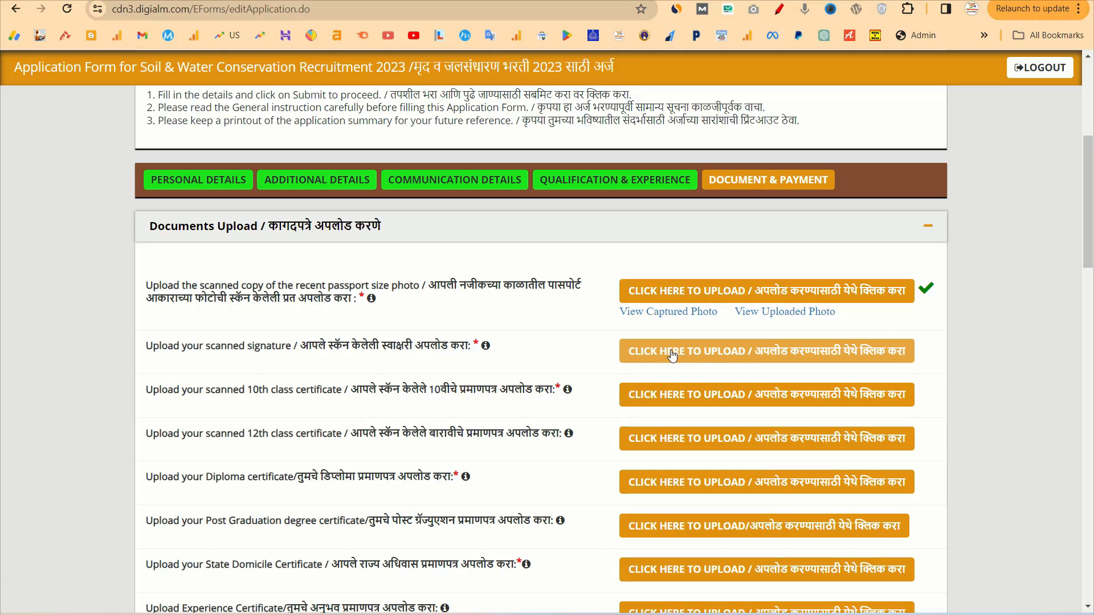
{"action": "left_click", "coordinate": [711, 355]}
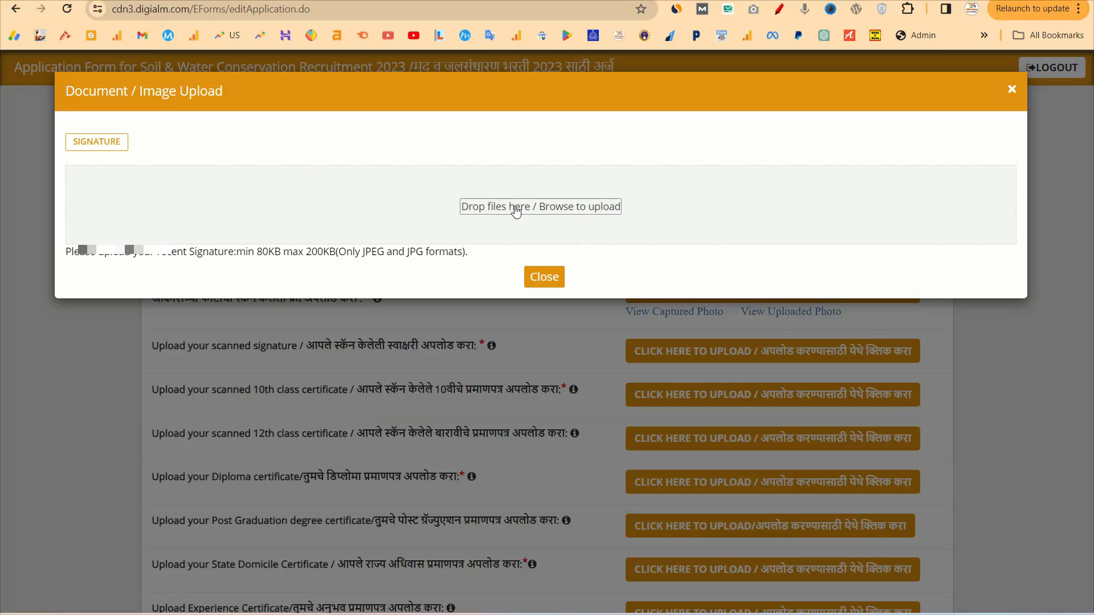
{"action": "left_click", "coordinate": [517, 208]}
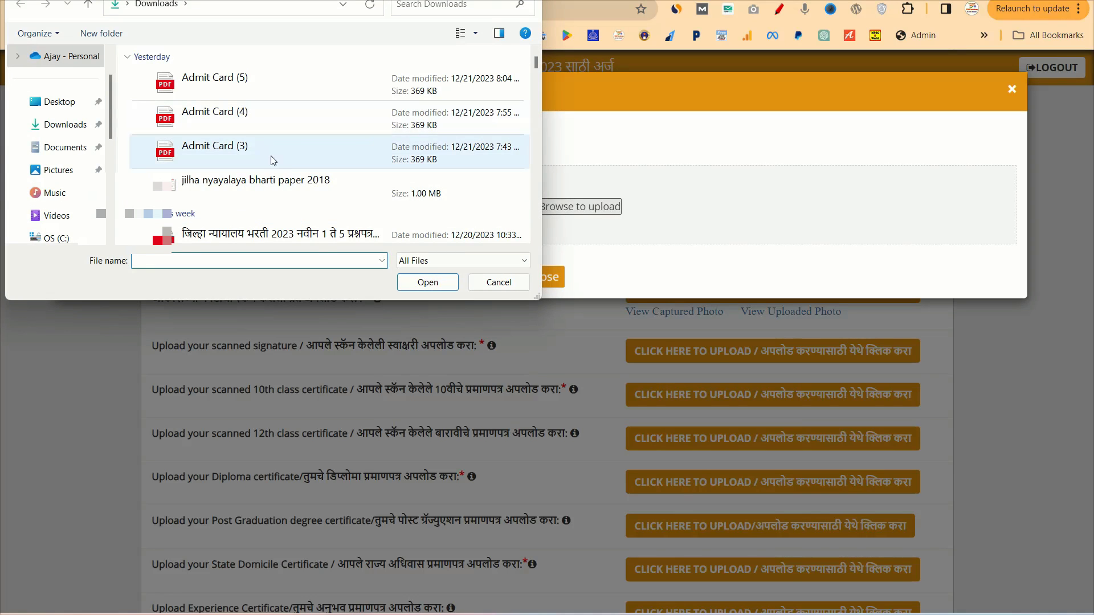
{"action": "type", "text": "AJIT"}
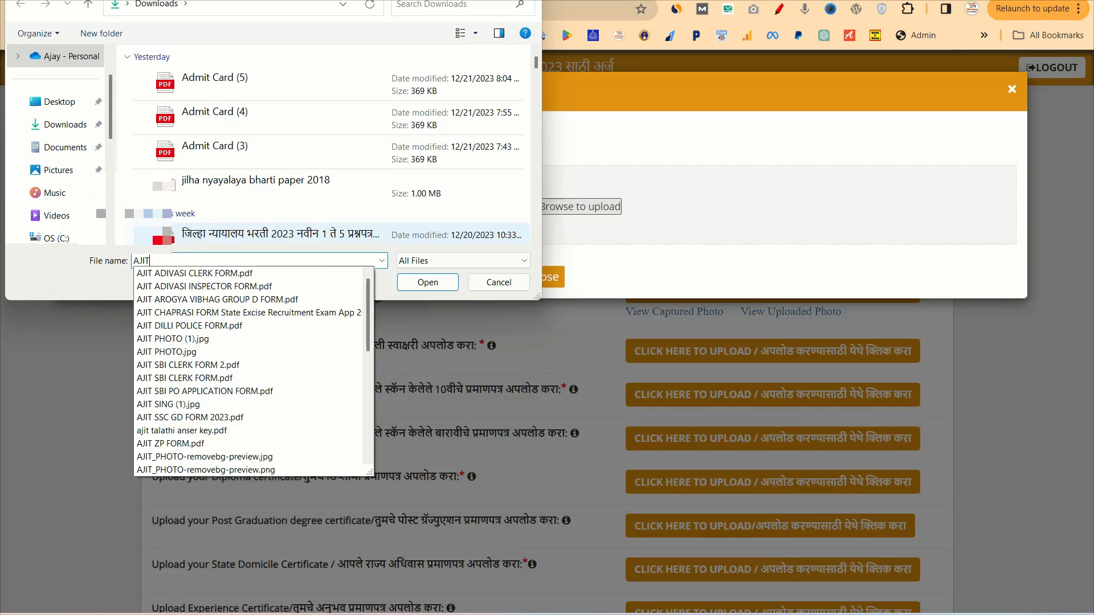
{"action": "type", "text": "S"}
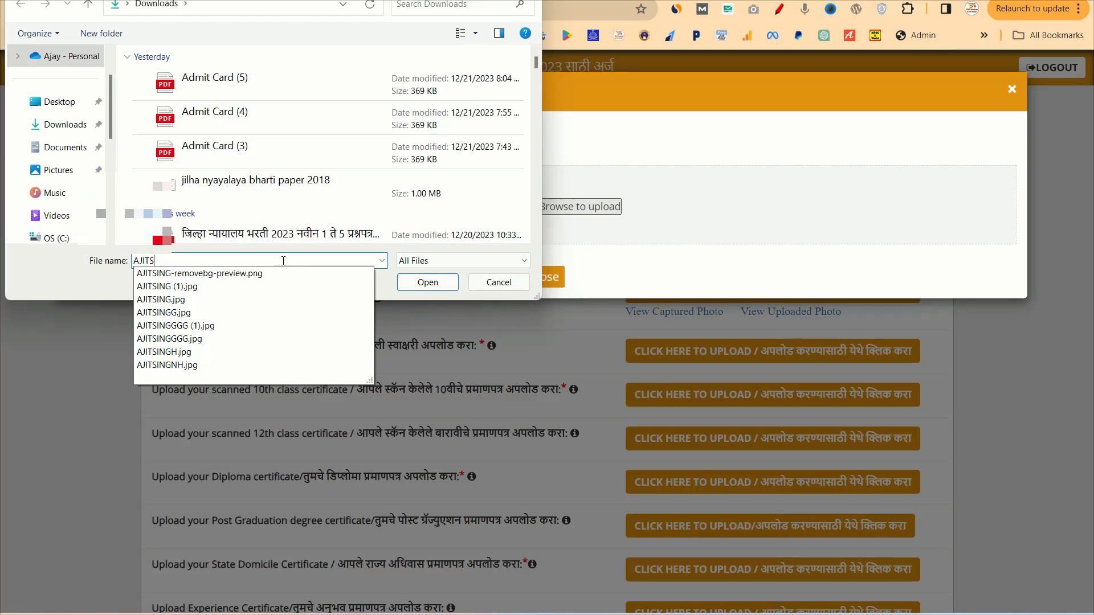
{"action": "left_click", "coordinate": [428, 283]}
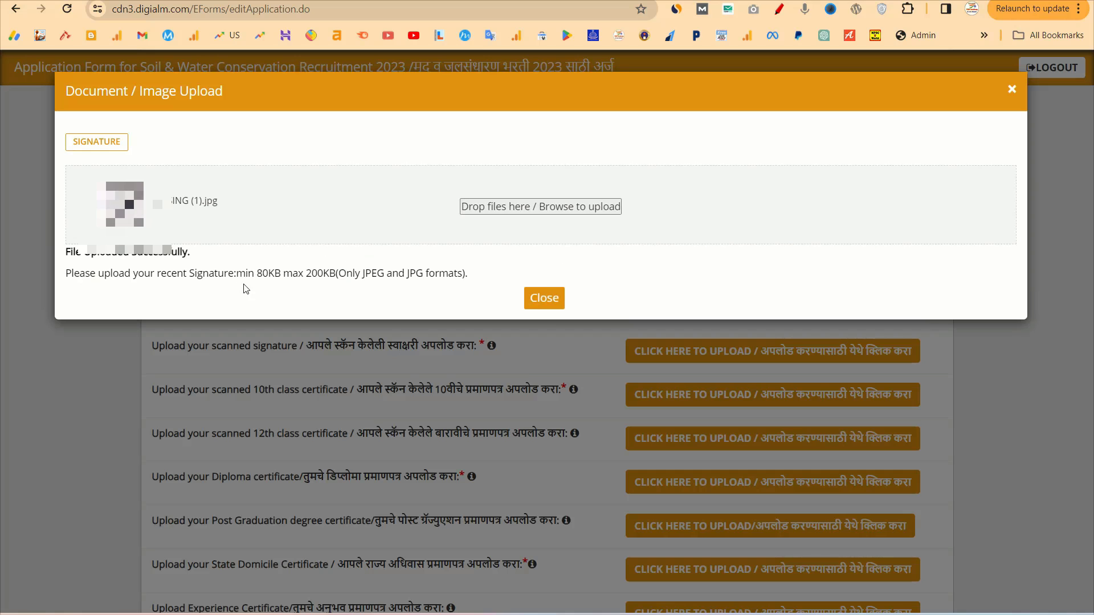
{"action": "left_click_drag", "start_coordinate": [258, 274], "coordinate": [341, 273]}
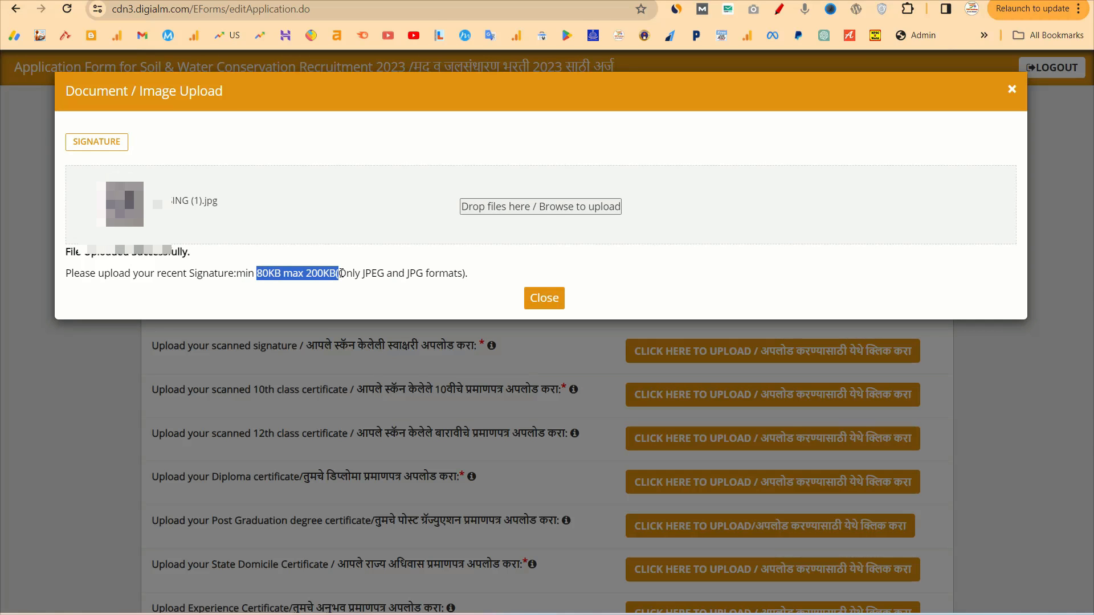
{"action": "left_click", "coordinate": [556, 301]}
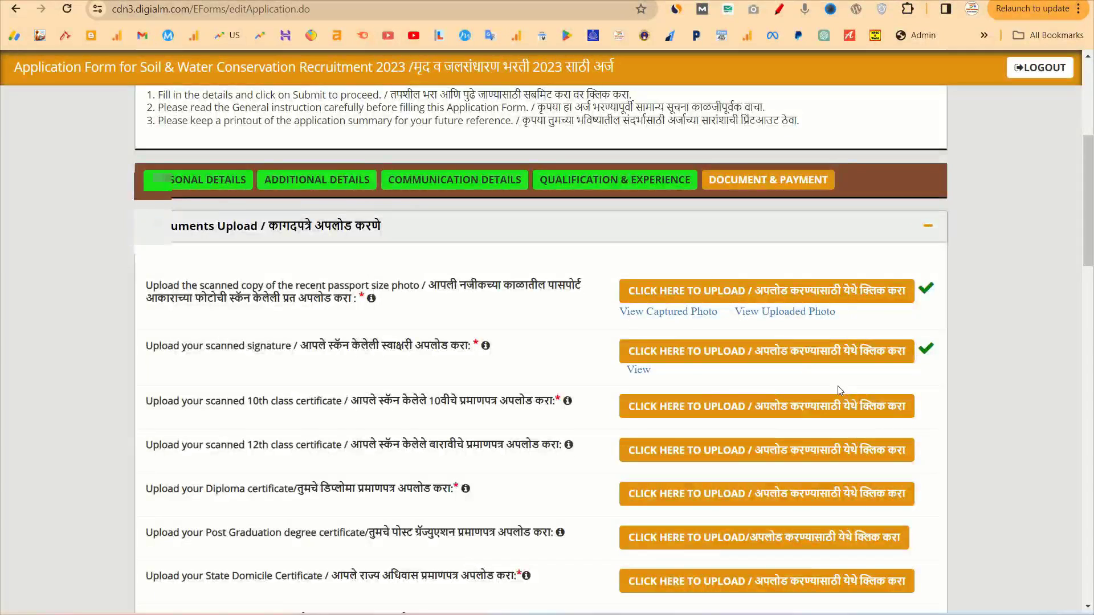
Scroll past the ticked document uploads and Payment Details down to the Declaration section
{"action": "scroll", "coordinate": [827, 384], "scroll_direction": "down", "scroll_amount": 2}
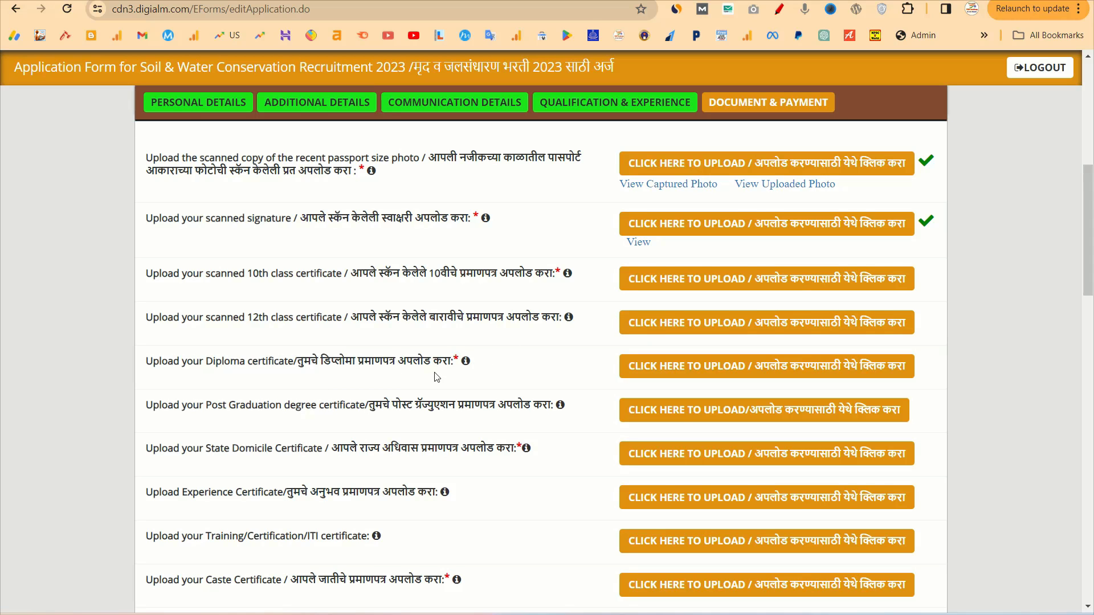
{"action": "scroll", "coordinate": [655, 423], "scroll_direction": "down", "scroll_amount": 1}
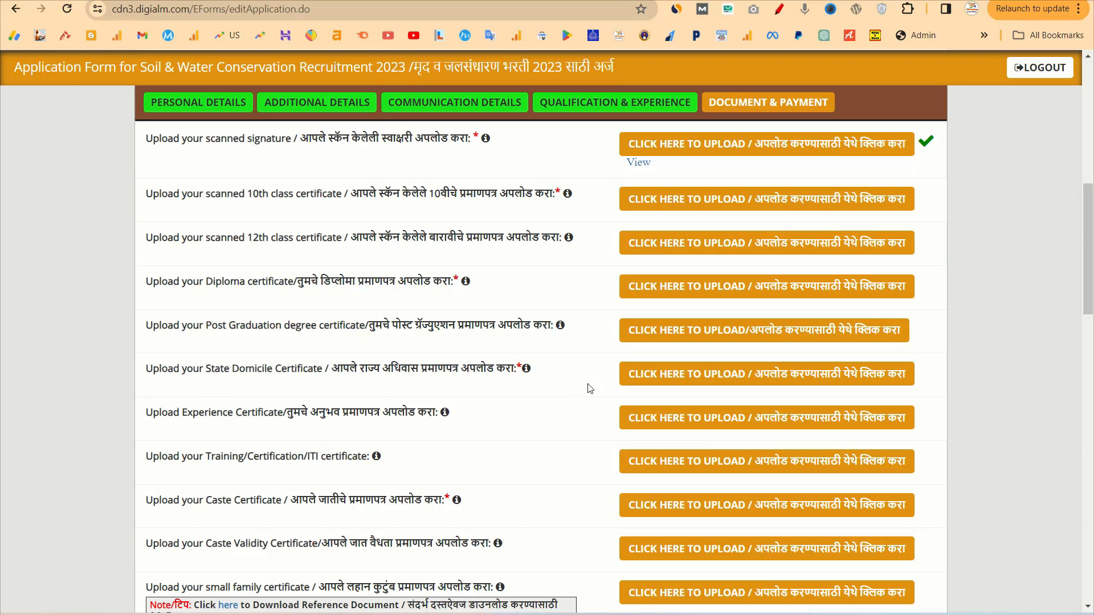
{"action": "scroll", "coordinate": [450, 381], "scroll_direction": "down", "scroll_amount": 1}
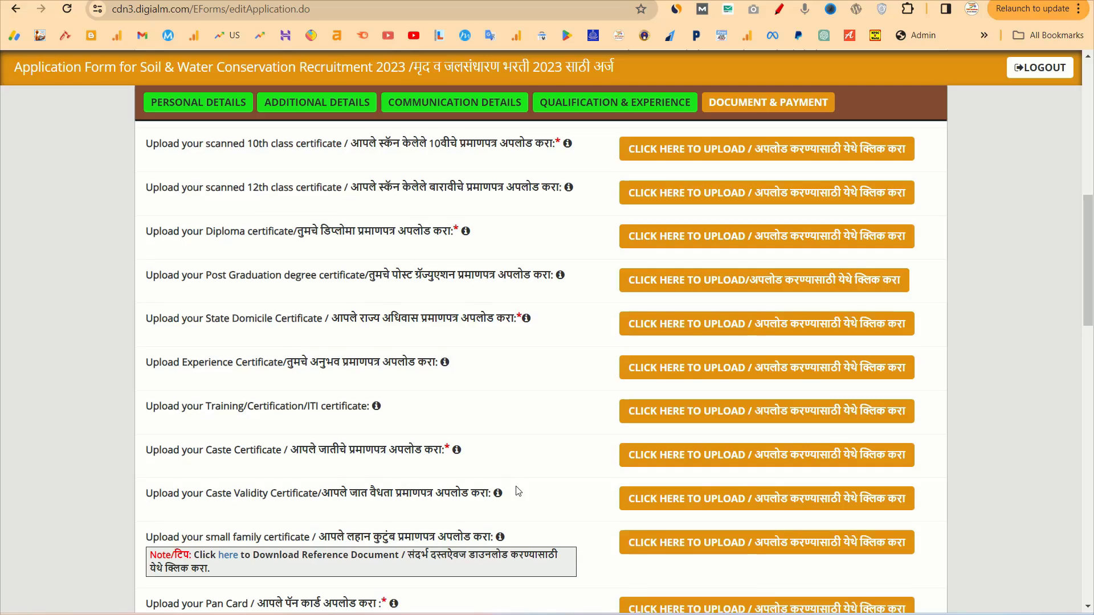
{"action": "scroll", "coordinate": [515, 496], "scroll_direction": "down", "scroll_amount": 3}
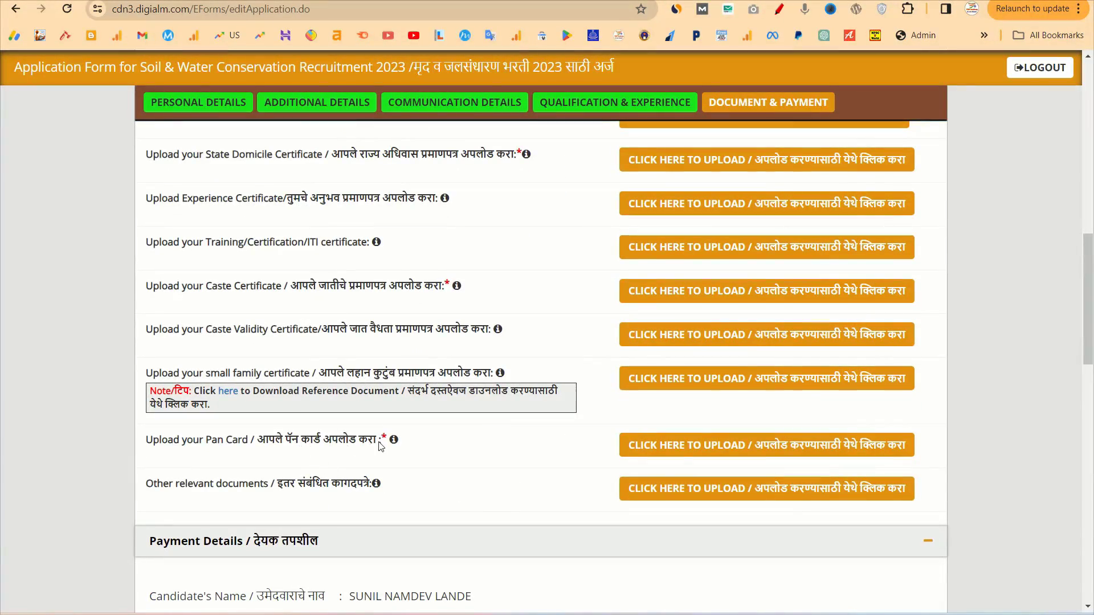
{"action": "scroll", "coordinate": [484, 455], "scroll_direction": "up", "scroll_amount": 4}
{"action": "scroll", "coordinate": [485, 455], "scroll_direction": "up", "scroll_amount": 4}
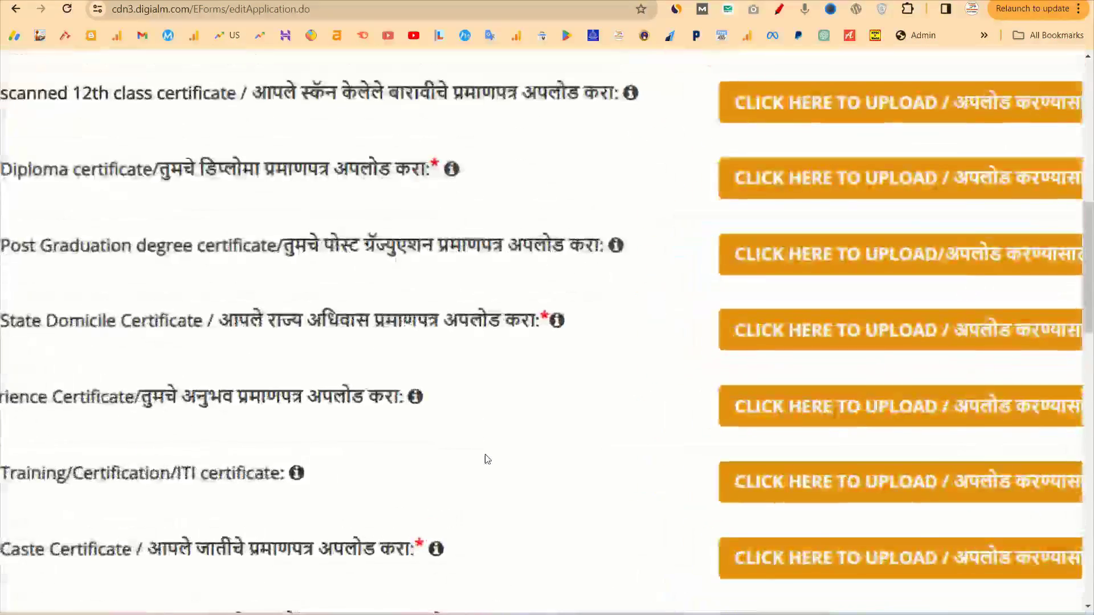
{"action": "scroll", "coordinate": [437, 169], "scroll_direction": "down", "scroll_amount": 4}
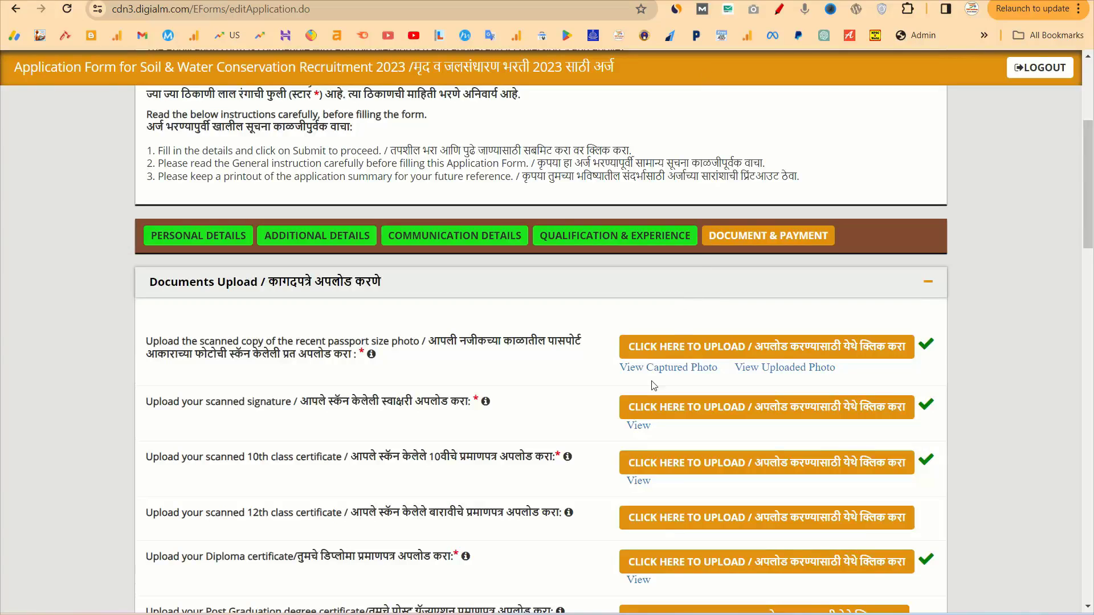
{"action": "scroll", "coordinate": [652, 381], "scroll_direction": "down", "scroll_amount": 1}
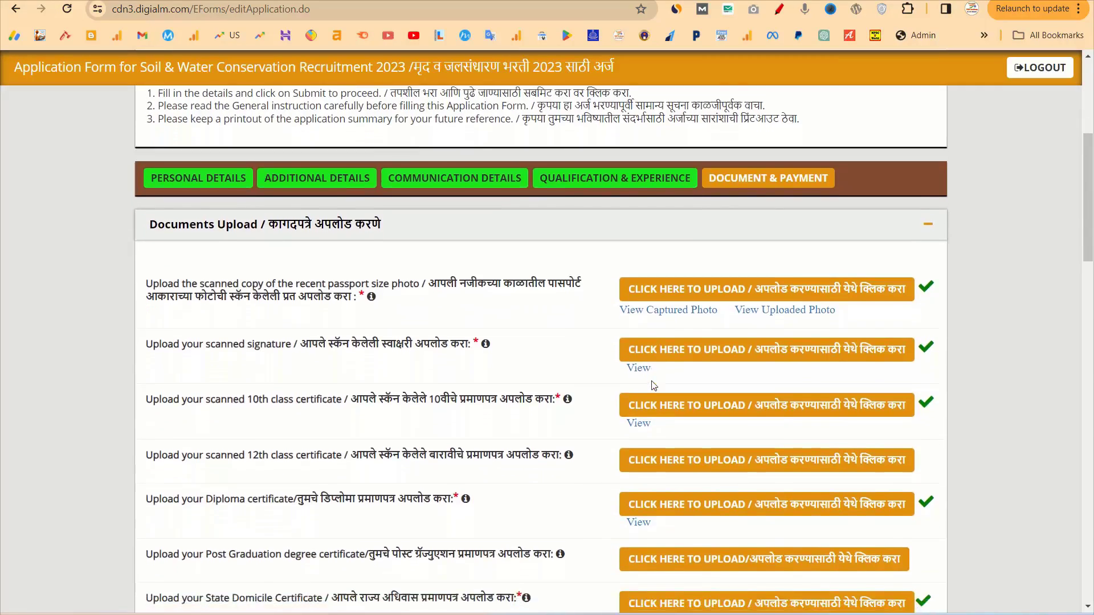
{"action": "scroll", "coordinate": [652, 386], "scroll_direction": "down", "scroll_amount": 1}
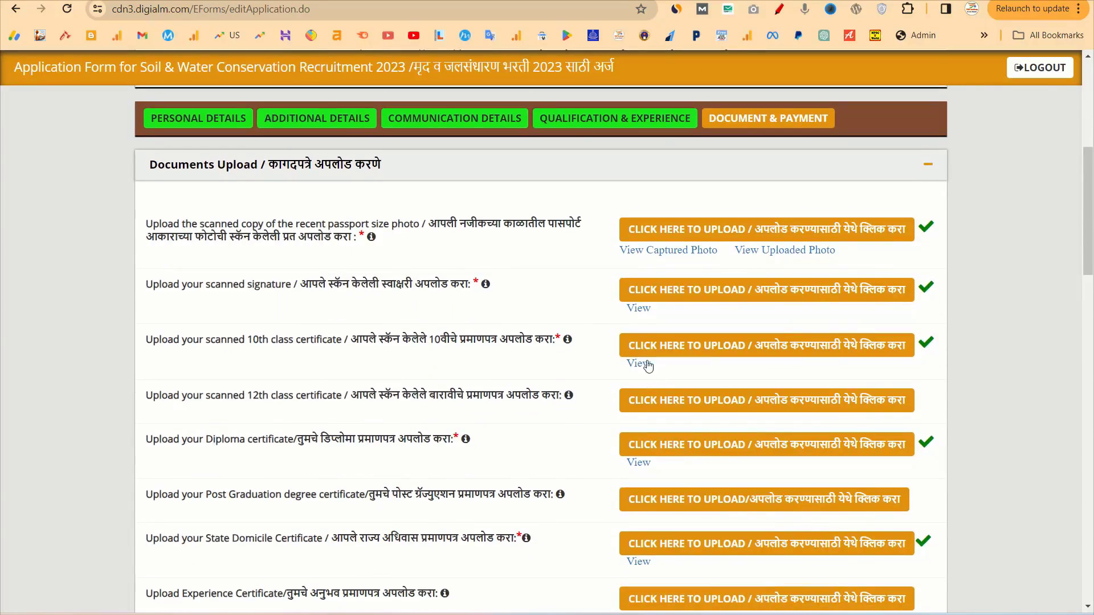
{"action": "scroll", "coordinate": [631, 293], "scroll_direction": "up", "scroll_amount": 5}
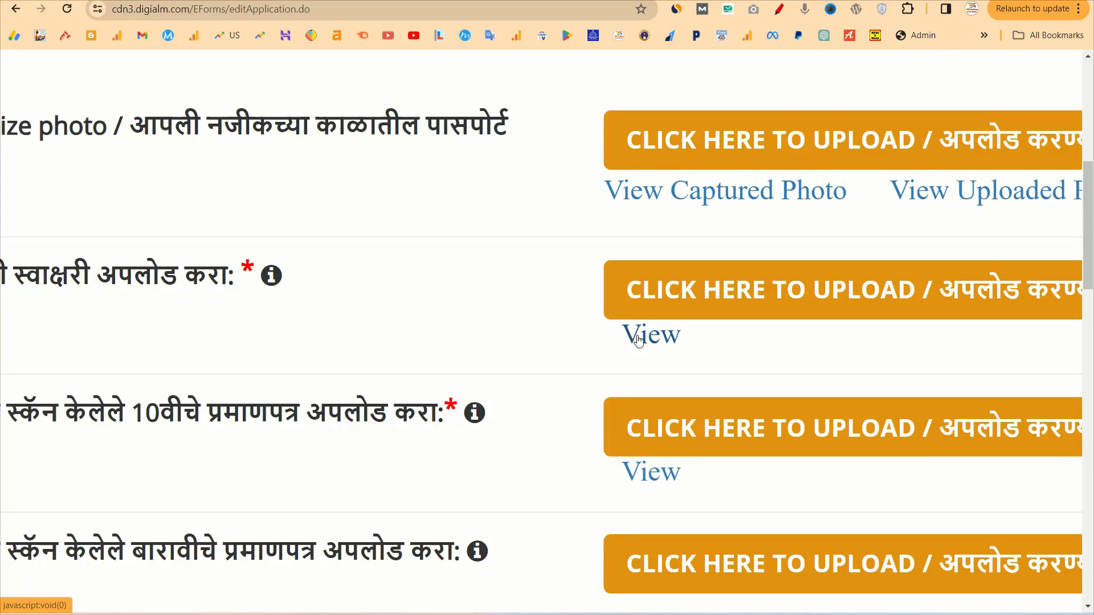
{"action": "scroll", "coordinate": [655, 344], "scroll_direction": "down", "scroll_amount": 5}
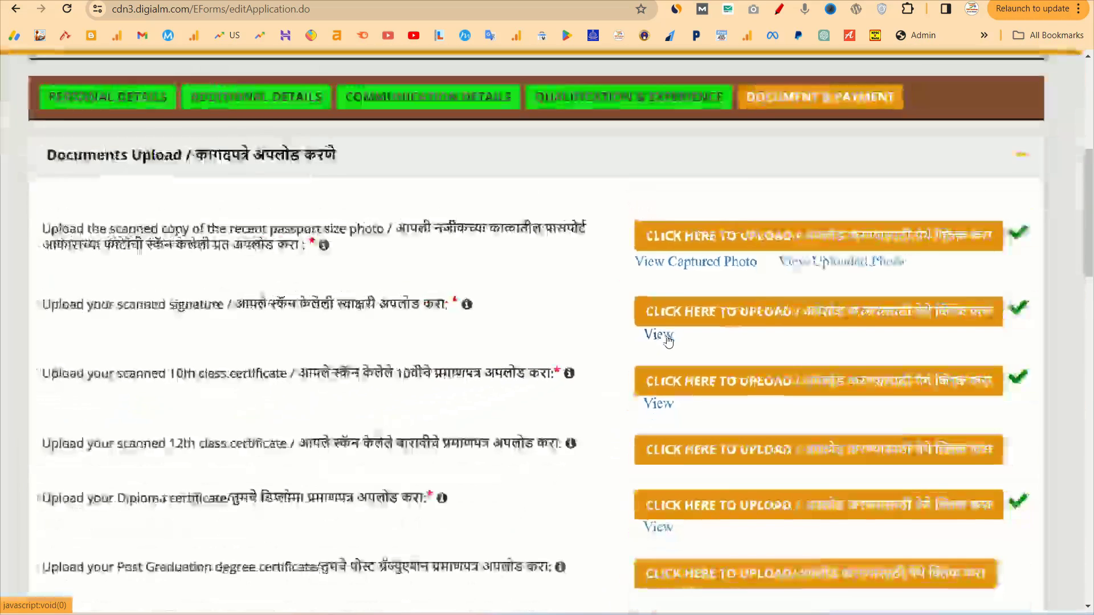
{"action": "scroll", "coordinate": [684, 387], "scroll_direction": "down", "scroll_amount": 1}
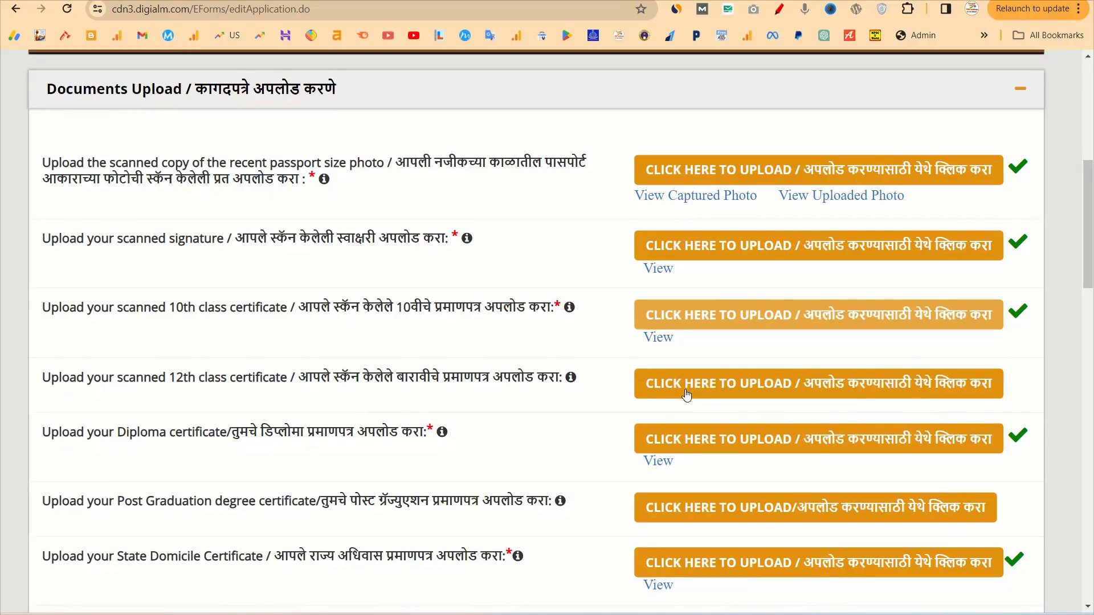
{"action": "scroll", "coordinate": [686, 405], "scroll_direction": "down", "scroll_amount": 3}
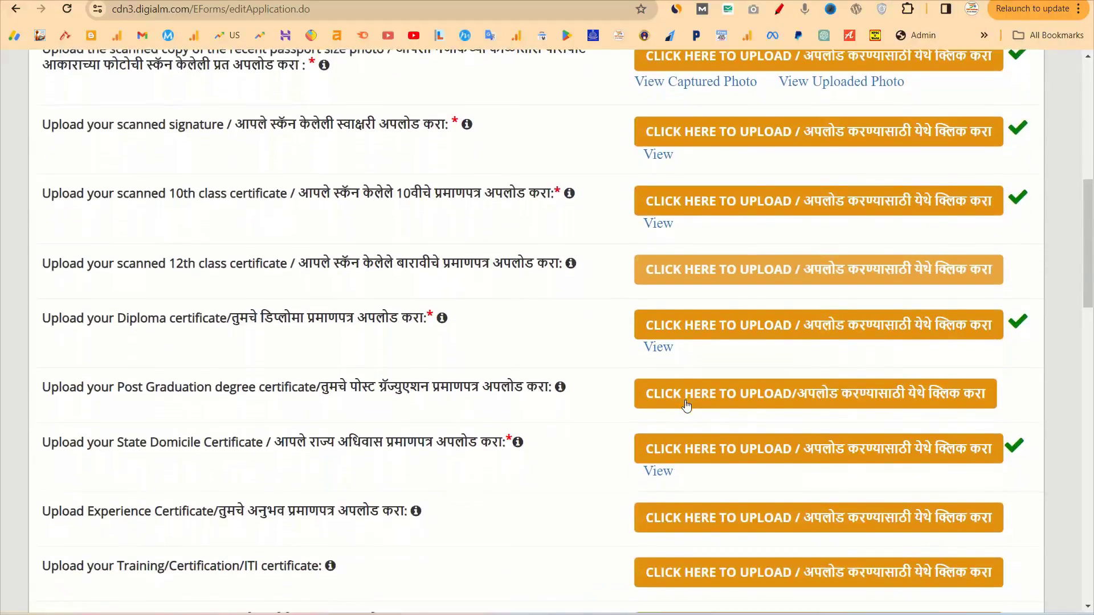
{"action": "scroll", "coordinate": [687, 406], "scroll_direction": "down", "scroll_amount": 1}
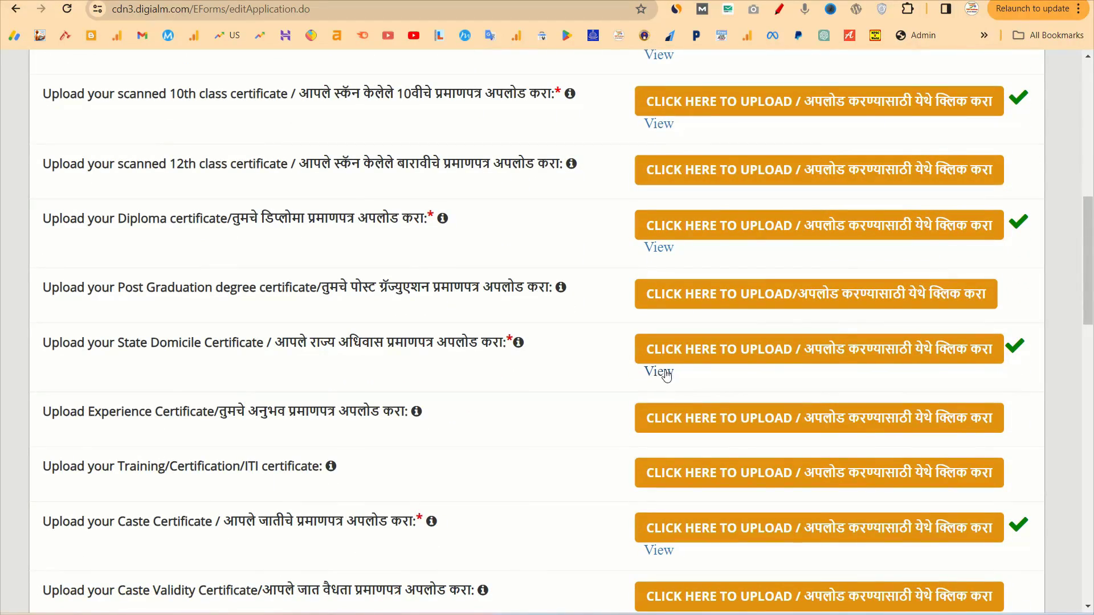
{"action": "scroll", "coordinate": [671, 449], "scroll_direction": "down", "scroll_amount": 3}
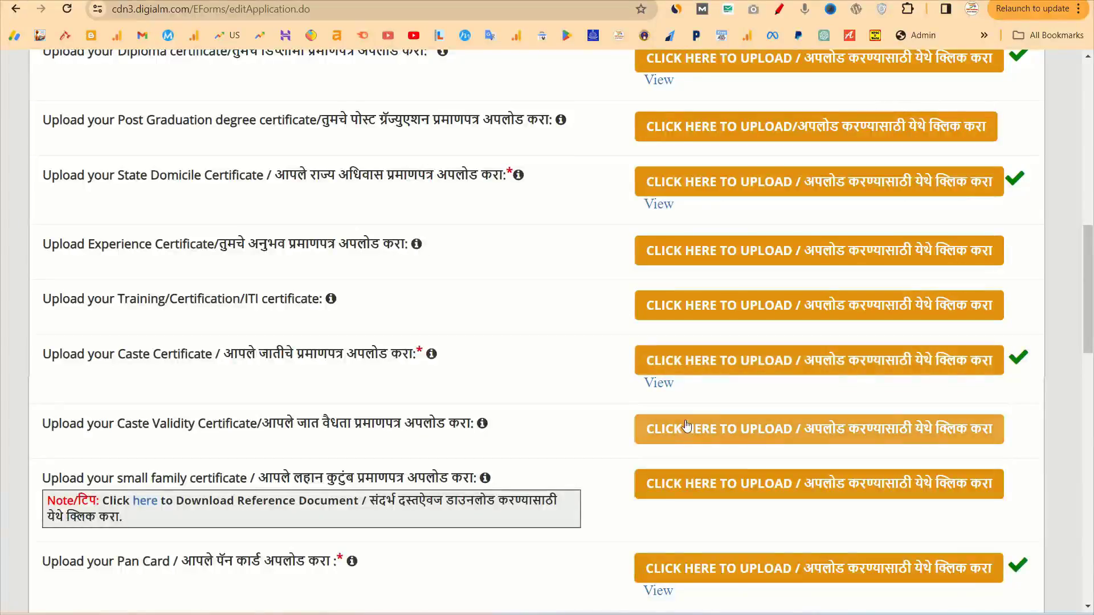
{"action": "scroll", "coordinate": [708, 441], "scroll_direction": "down", "scroll_amount": 2}
{"action": "scroll", "coordinate": [708, 442], "scroll_direction": "down", "scroll_amount": 4}
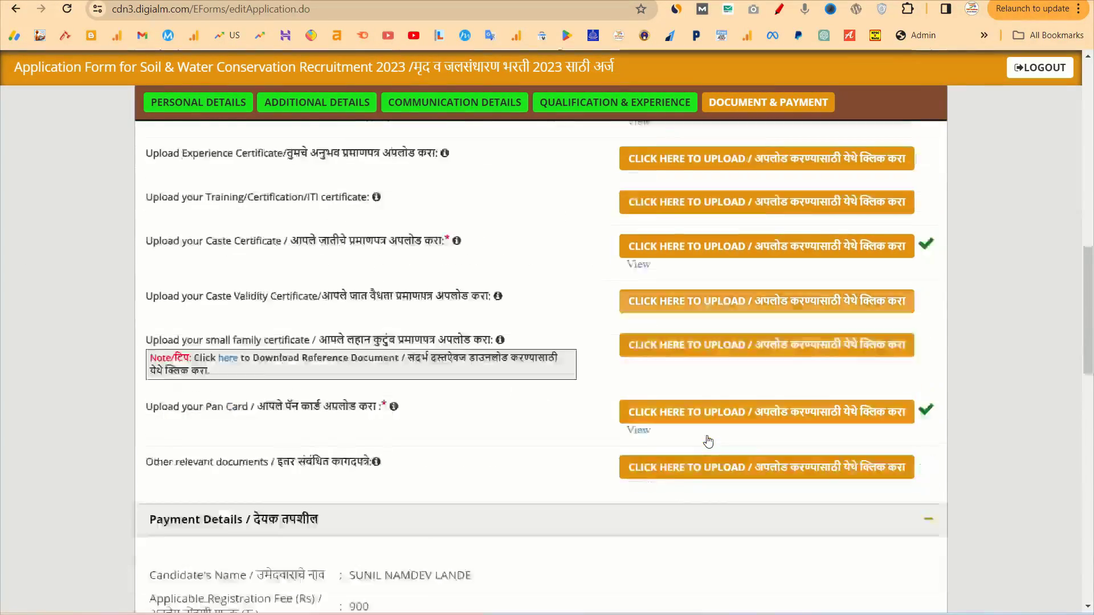
{"action": "scroll", "coordinate": [783, 479], "scroll_direction": "down", "scroll_amount": 10}
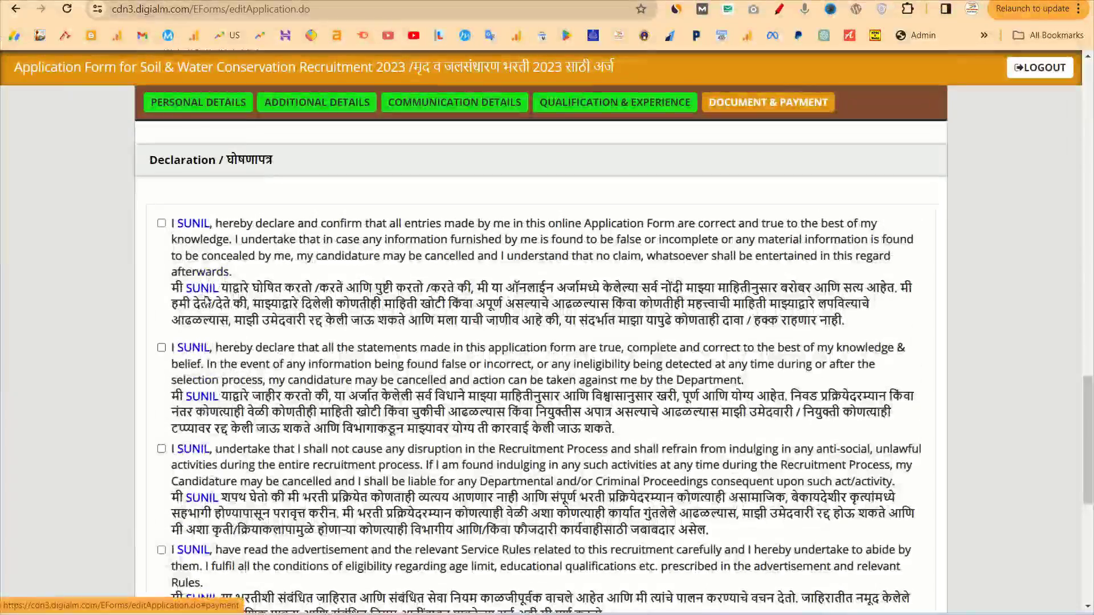
Tick all four declaration checkboxes, down to the statement confirming the advertisement was read
{"action": "left_click", "coordinate": [161, 223]}
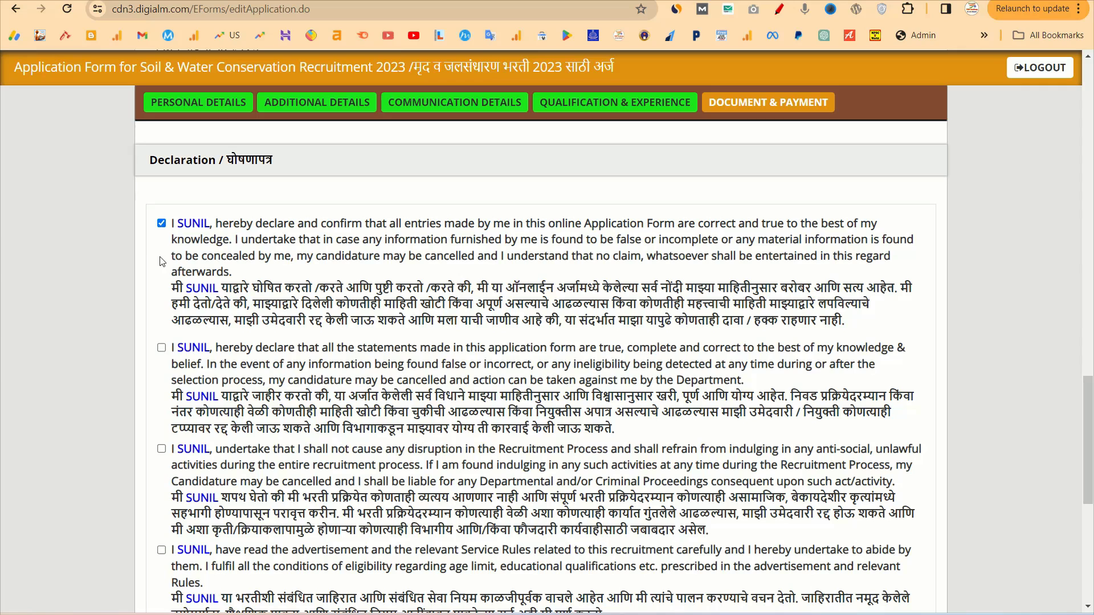
{"action": "left_click", "coordinate": [161, 347]}
{"action": "scroll", "coordinate": [161, 349], "scroll_direction": "down", "scroll_amount": 2}
{"action": "left_click", "coordinate": [161, 353]}
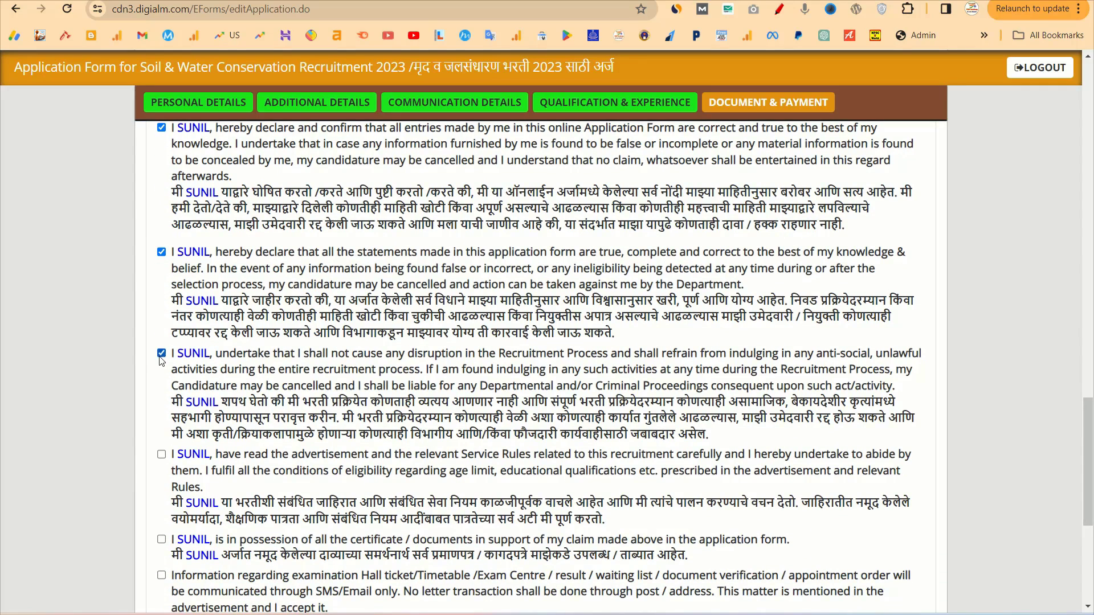
{"action": "left_click", "coordinate": [161, 455]}
{"action": "scroll", "coordinate": [160, 458], "scroll_direction": "down", "scroll_amount": 1}
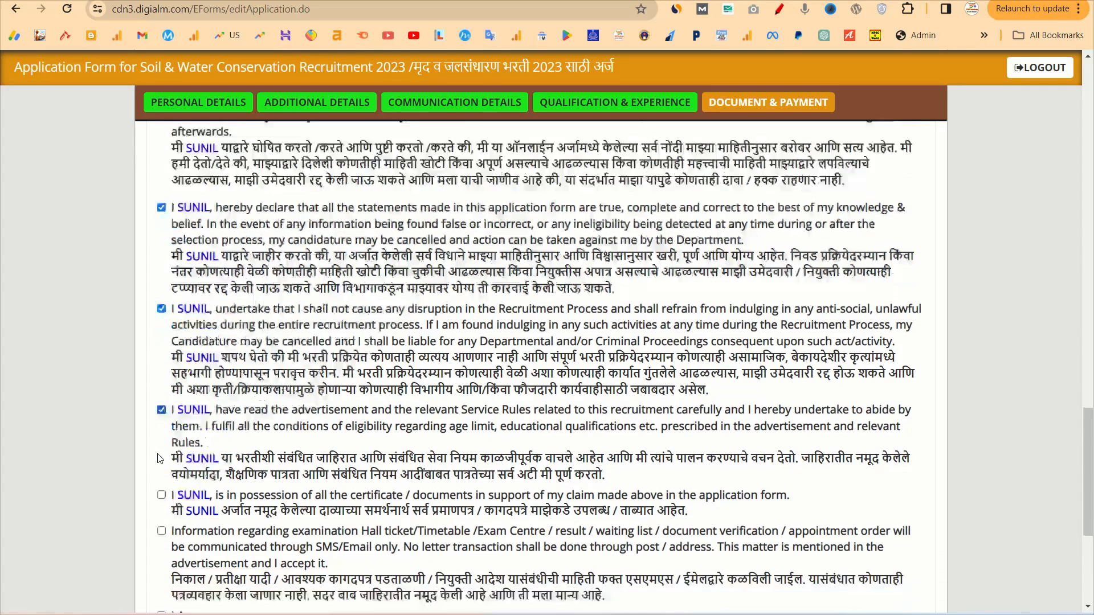
{"action": "scroll", "coordinate": [160, 459], "scroll_direction": "down", "scroll_amount": 2}
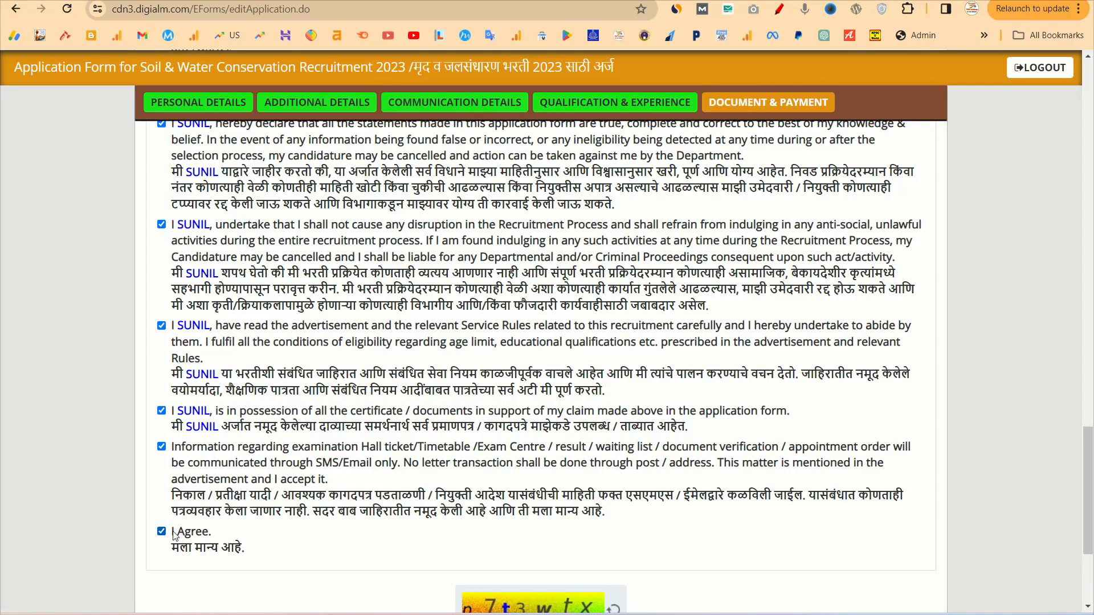
{"action": "scroll", "coordinate": [175, 536], "scroll_direction": "down", "scroll_amount": 4}
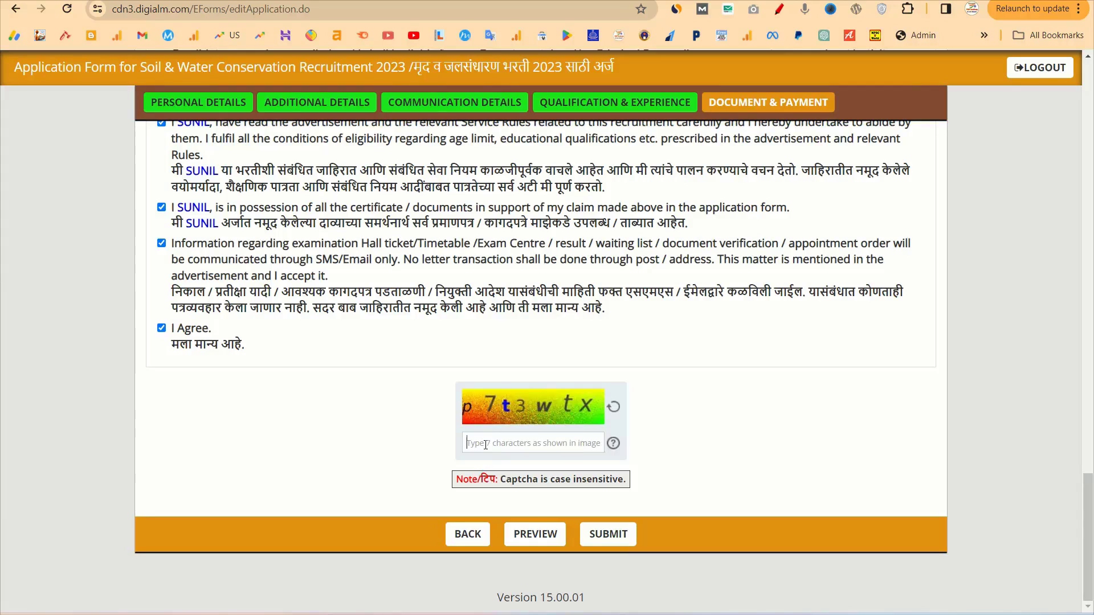
Enter the captcha characters shown in the image, correcting the mistyped ones
{"action": "type", "text": "P"}
{"action": "key", "text": "BackSpace"}
{"action": "key", "text": "BackSpace"}
{"action": "type", "text": "o"}
{"action": "key", "text": "BackSpace"}
{"action": "type", "text": "p7"}
Scroll through the full application preview, then close it
{"action": "left_click", "coordinate": [533, 535]}
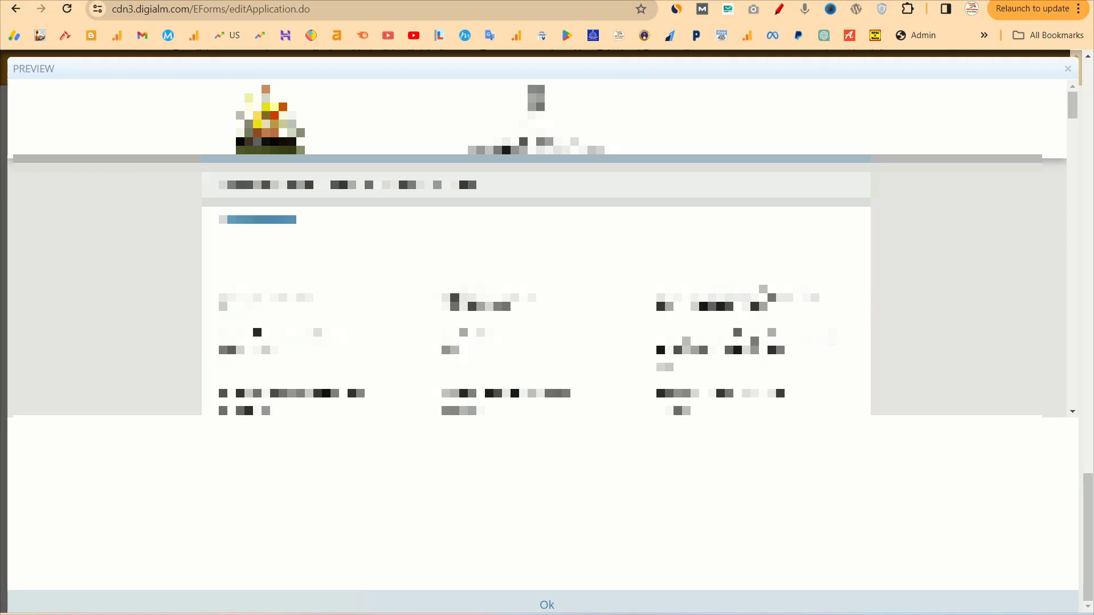
{"action": "scroll", "coordinate": [535, 336], "scroll_direction": "down", "scroll_amount": 10}
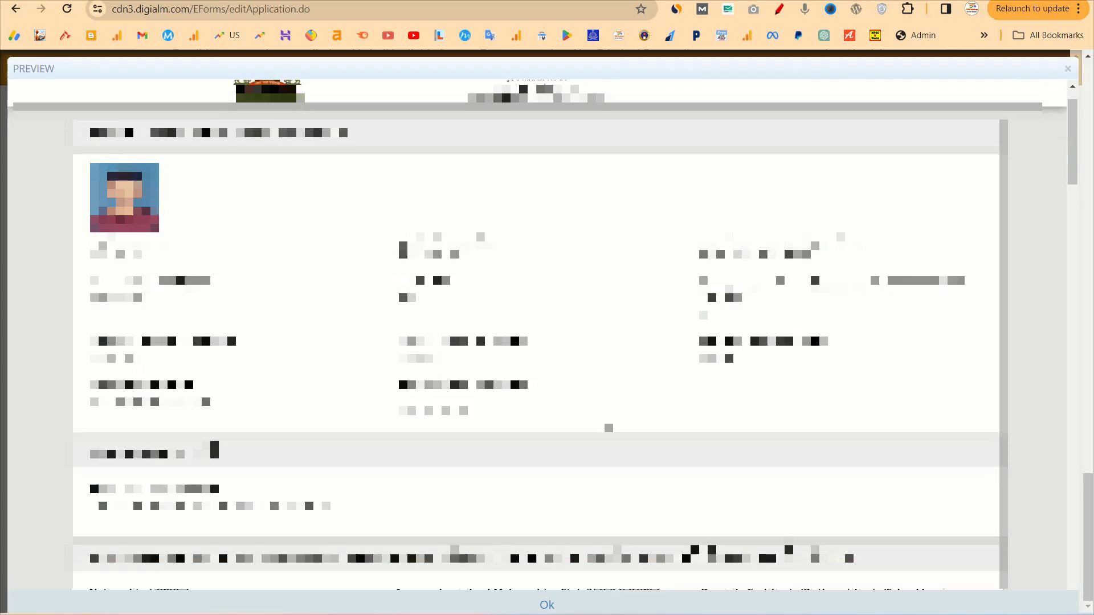
{"action": "scroll", "coordinate": [536, 336], "scroll_direction": "down", "scroll_amount": 15}
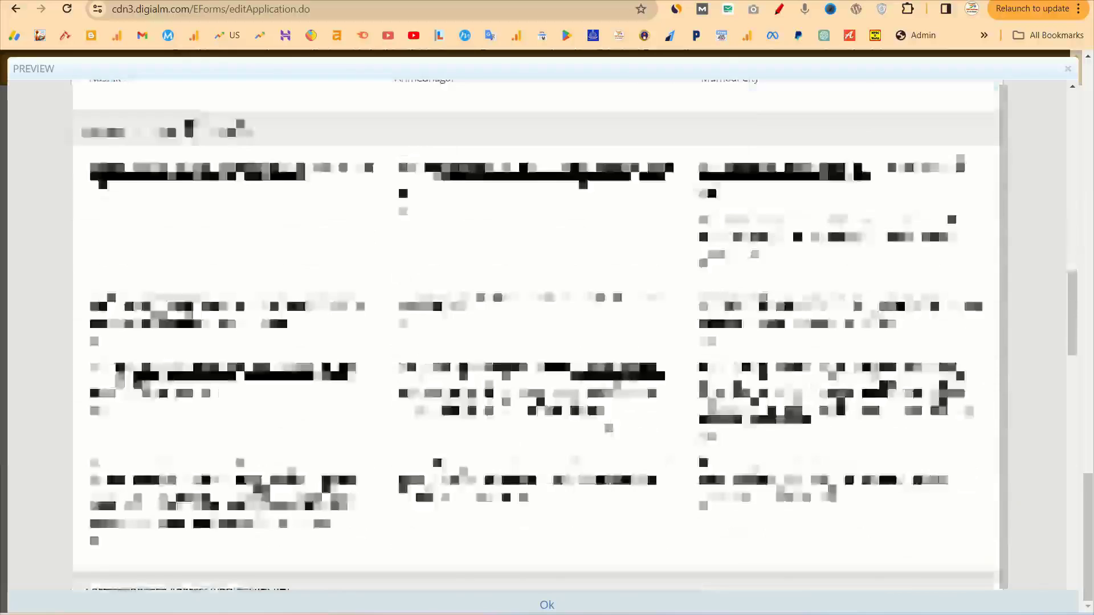
{"action": "scroll", "coordinate": [536, 336], "scroll_direction": "down", "scroll_amount": 4}
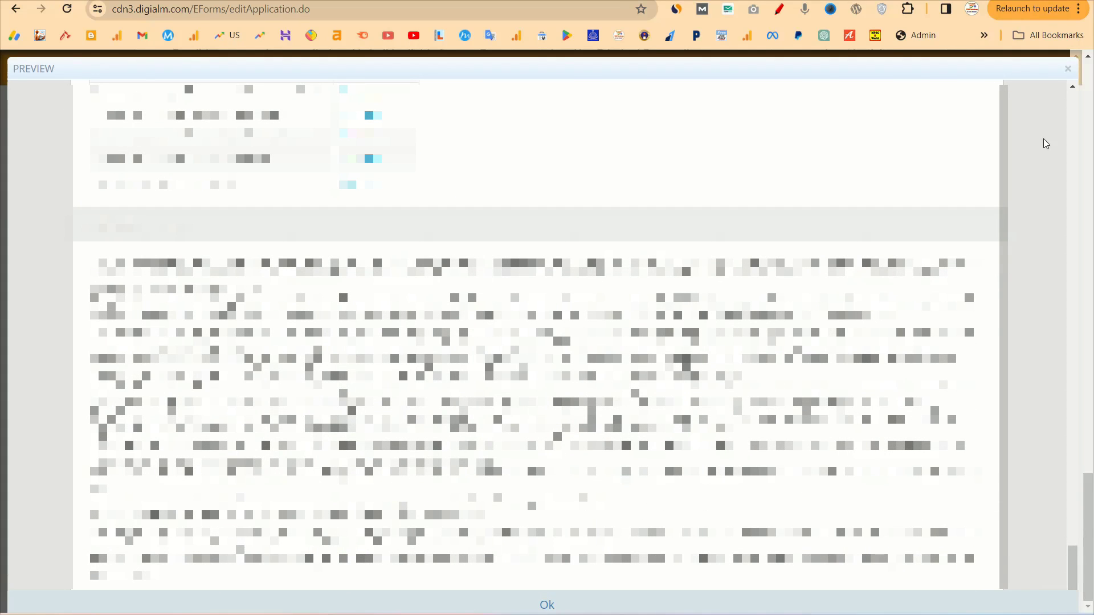
{"action": "left_click", "coordinate": [1068, 70]}
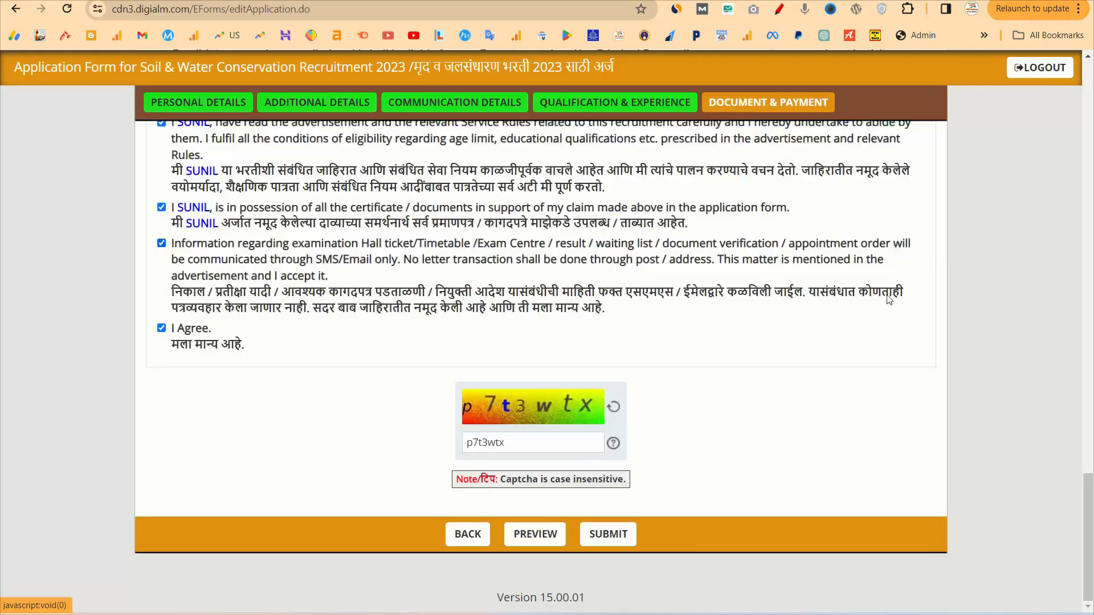
Submit the application and choose UPI on CCAvenue to pay the INR 900.00 fee
{"action": "left_click", "coordinate": [613, 530]}
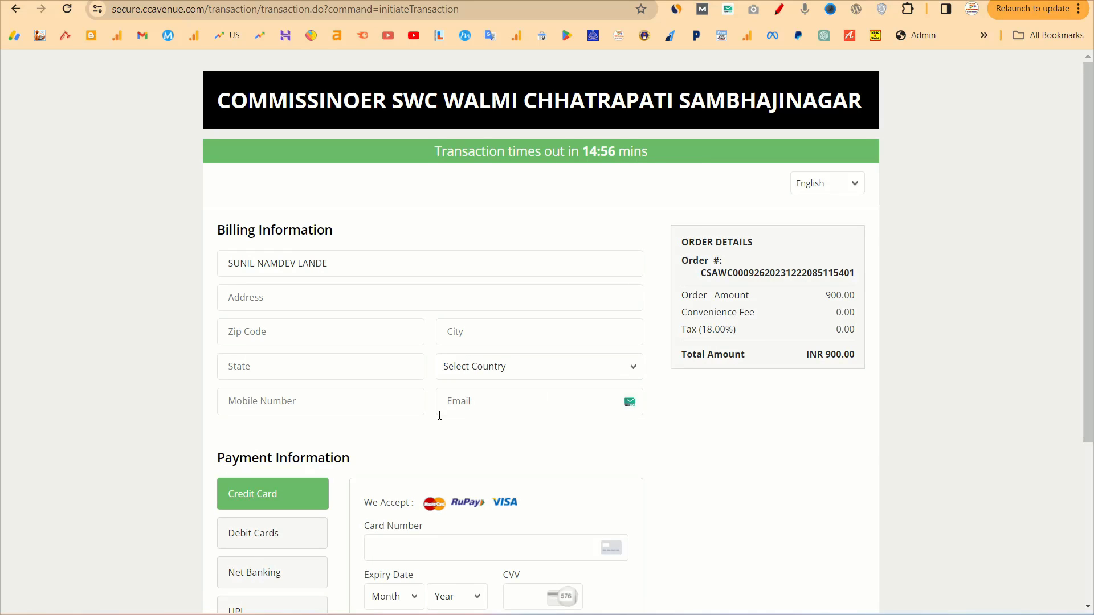
{"action": "scroll", "coordinate": [561, 455], "scroll_direction": "down", "scroll_amount": 4}
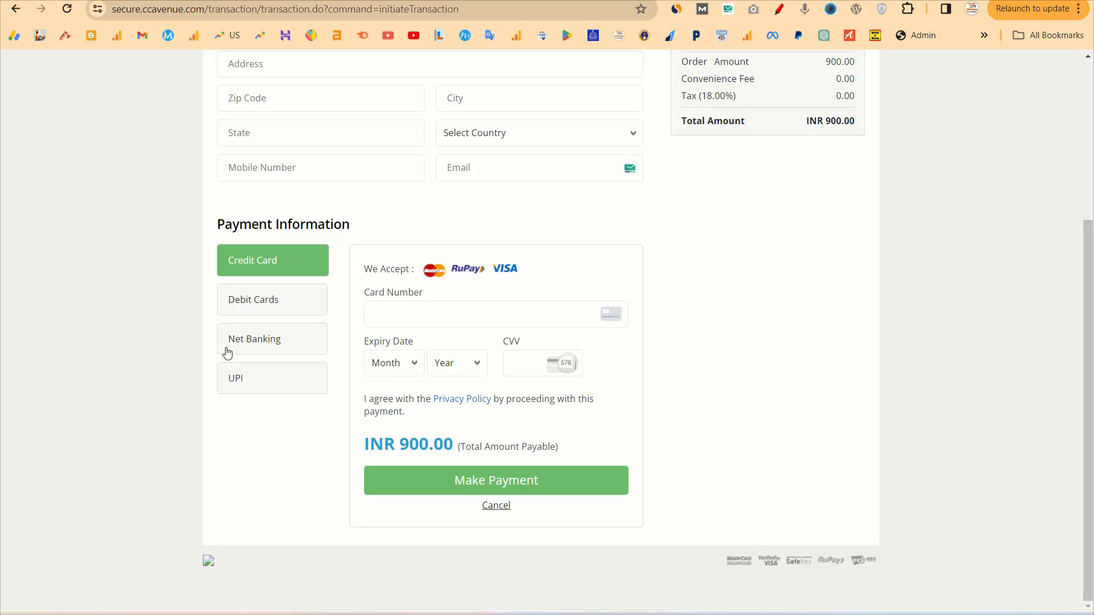
{"action": "left_click", "coordinate": [255, 387]}
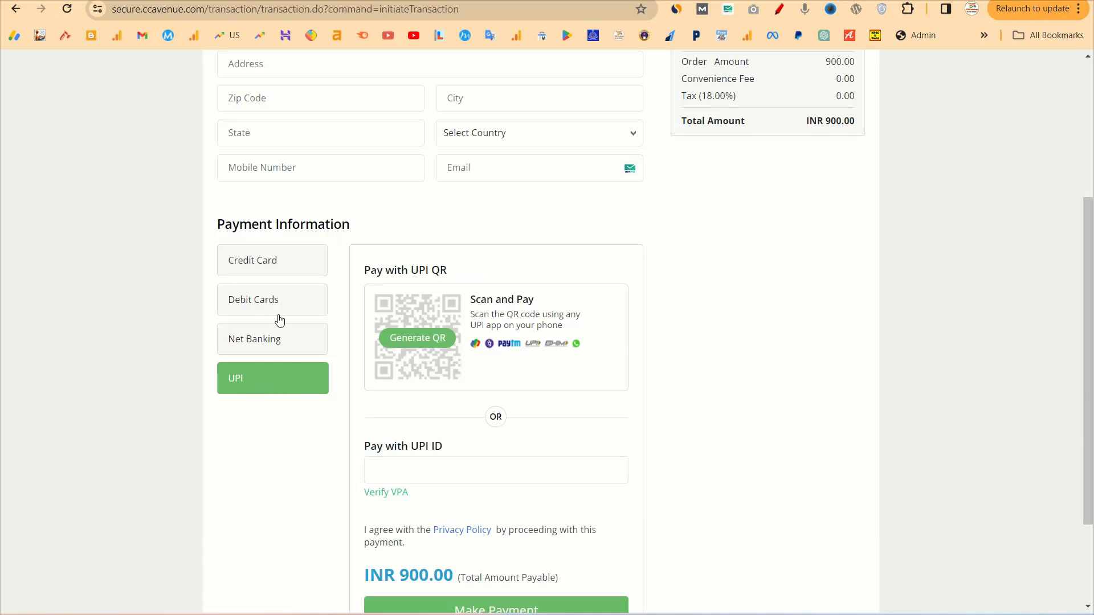
{"action": "scroll", "coordinate": [434, 398], "scroll_direction": "down", "scroll_amount": 1}
{"action": "scroll", "coordinate": [430, 400], "scroll_direction": "up", "scroll_amount": 1}
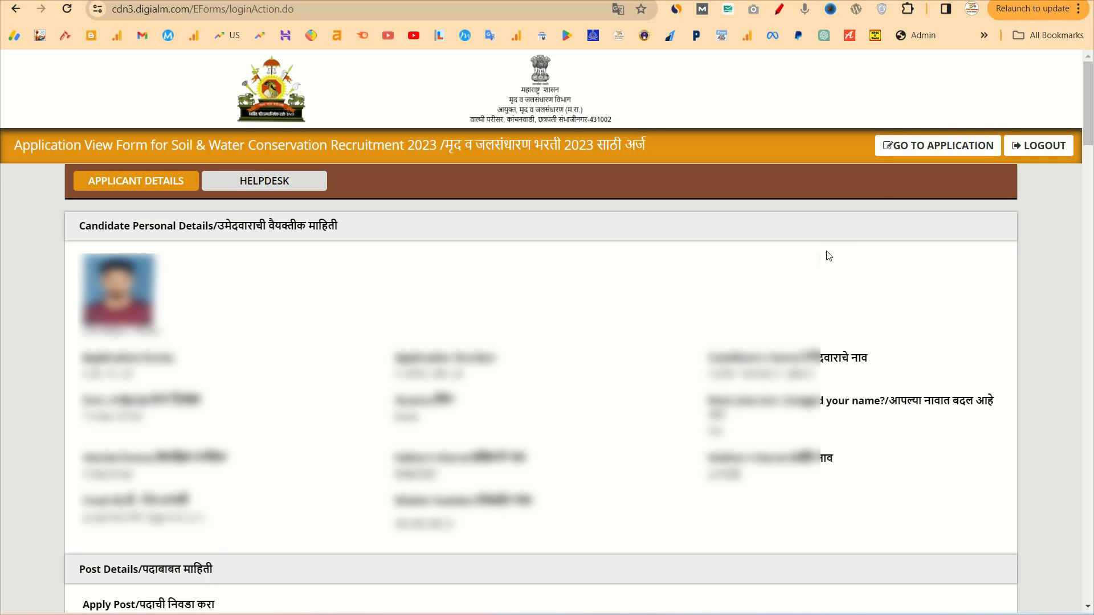
Print the Application View Form to a PDF saved in Downloads
{"action": "left_click", "coordinate": [1079, 12]}
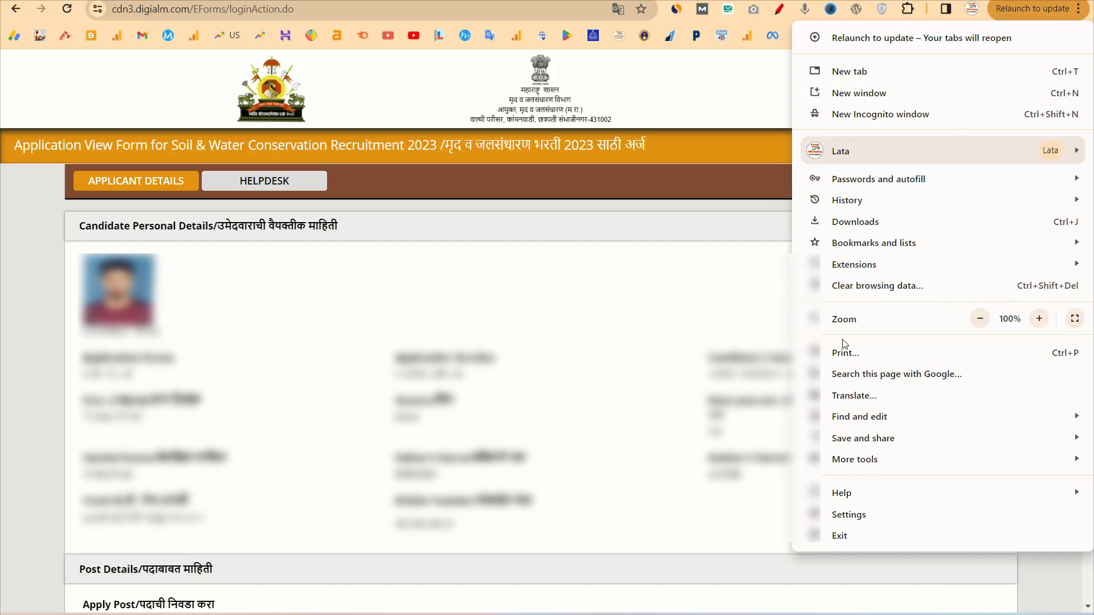
{"action": "left_click", "coordinate": [843, 355]}
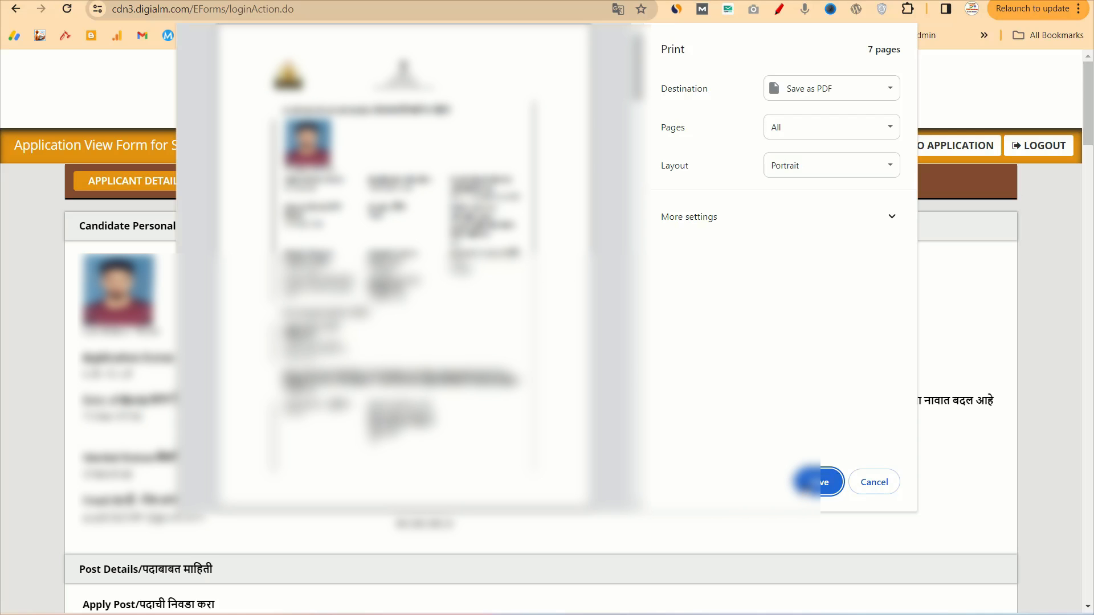
{"action": "left_click", "coordinate": [812, 484]}
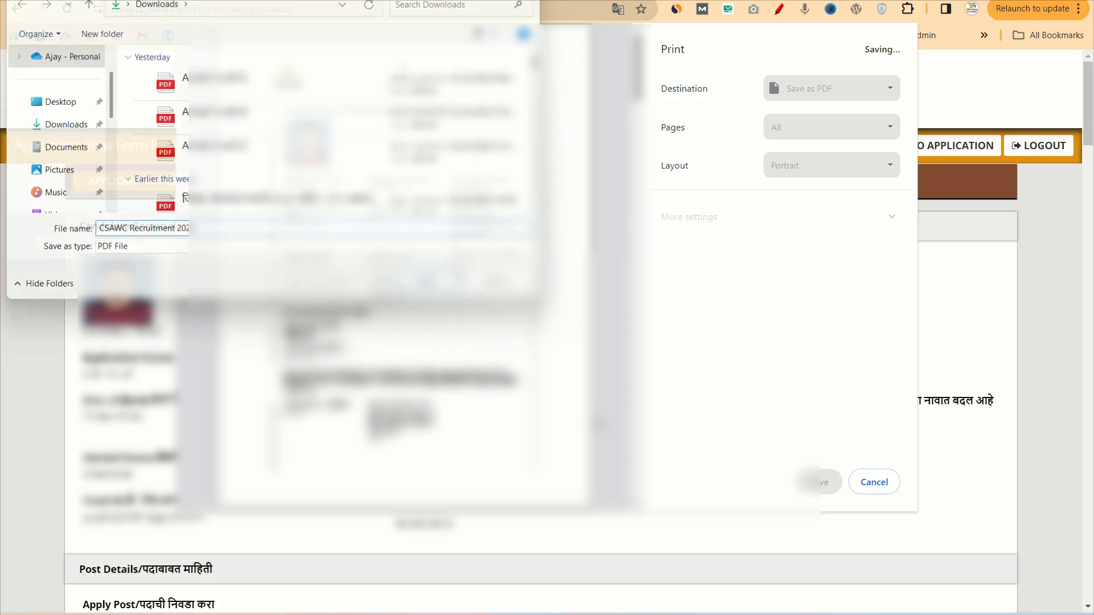
{"action": "key", "text": "Return"}
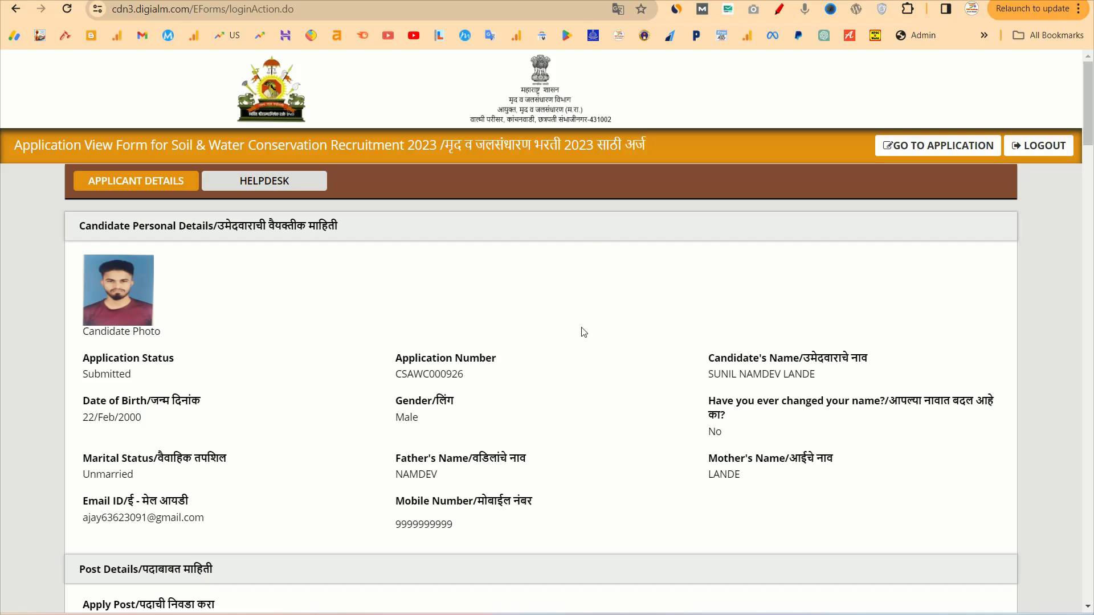
{"action": "left_click", "coordinate": [746, 1]}
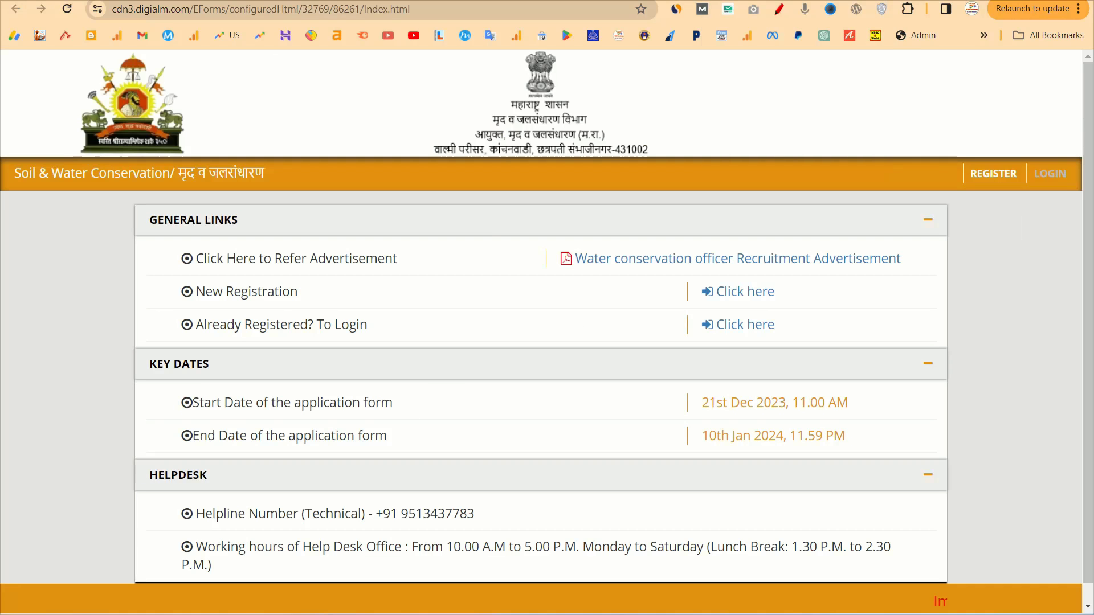